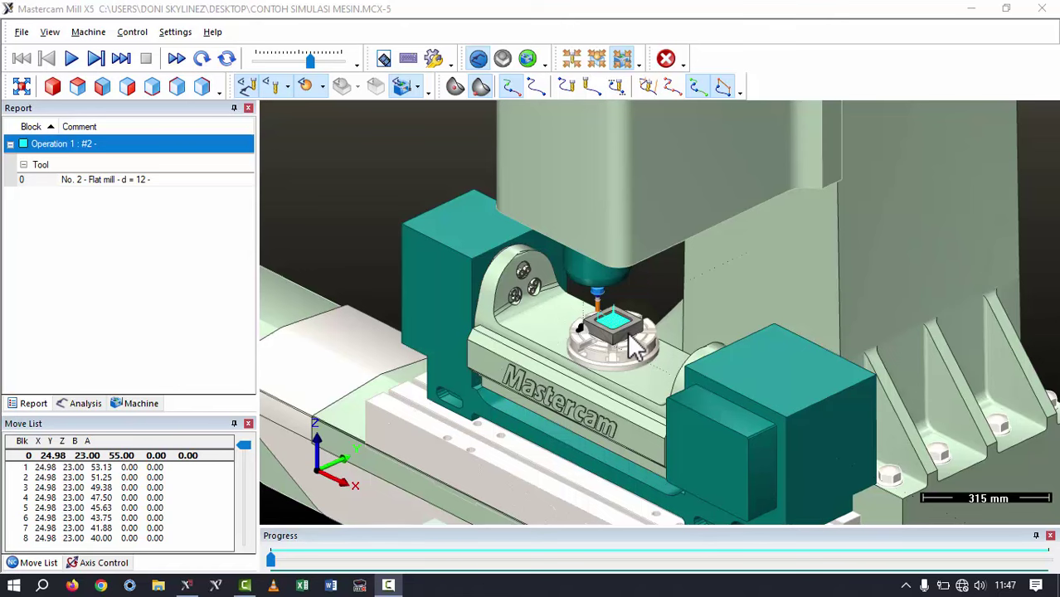
- Orbit and zoom around the simulated machine to see it whole
scroll(632, 341, "down", 5)
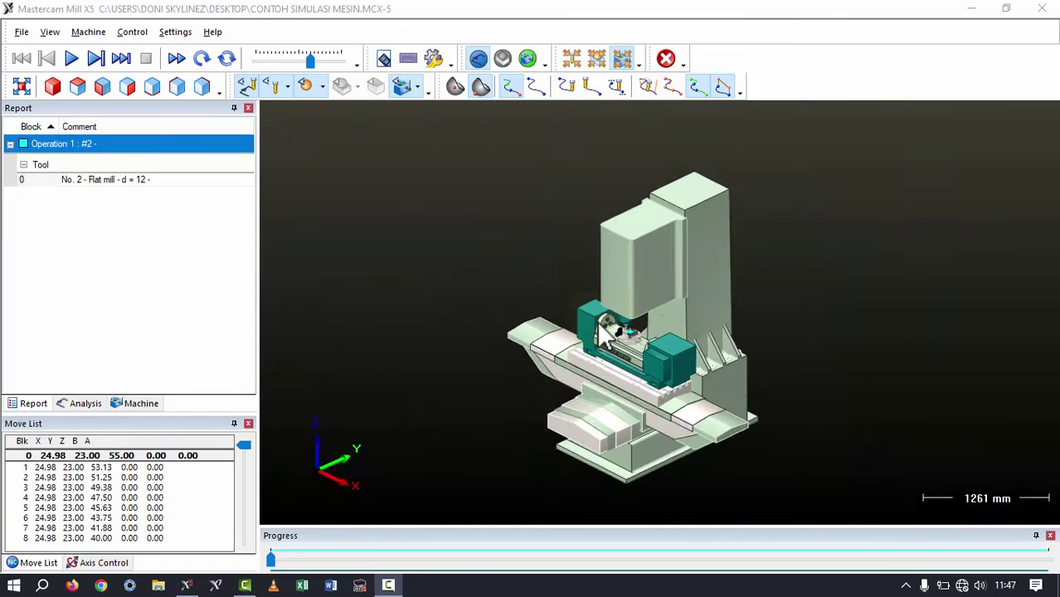
middle_click_drag(632, 342, 773, 349)
scroll(792, 359, "up", 3)
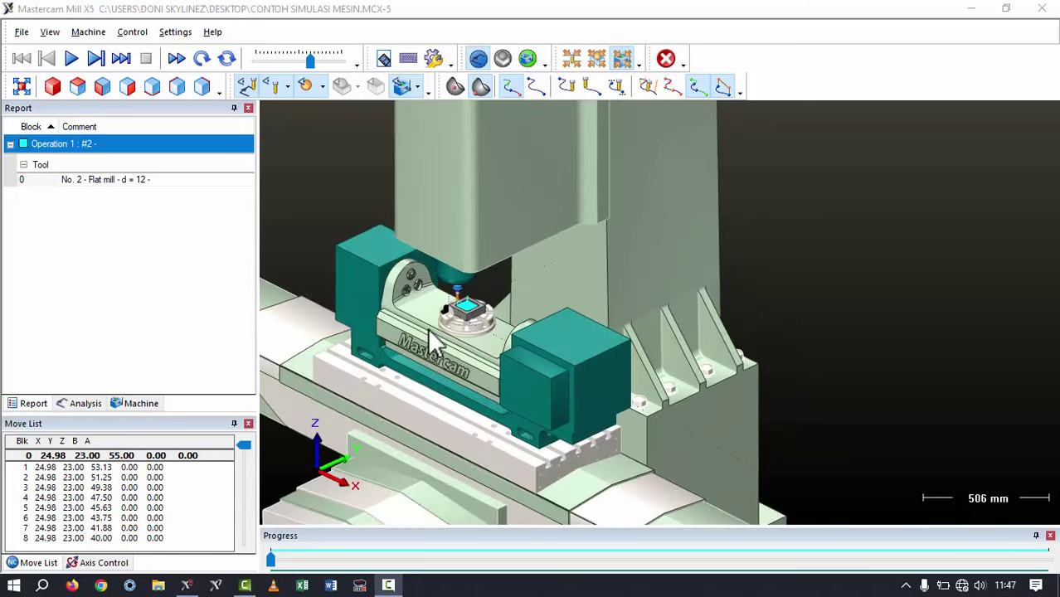
scroll(427, 328, "down", 2)
scroll(691, 362, "down", 2)
scroll(781, 374, "up", 2)
scroll(568, 317, "down", 3)
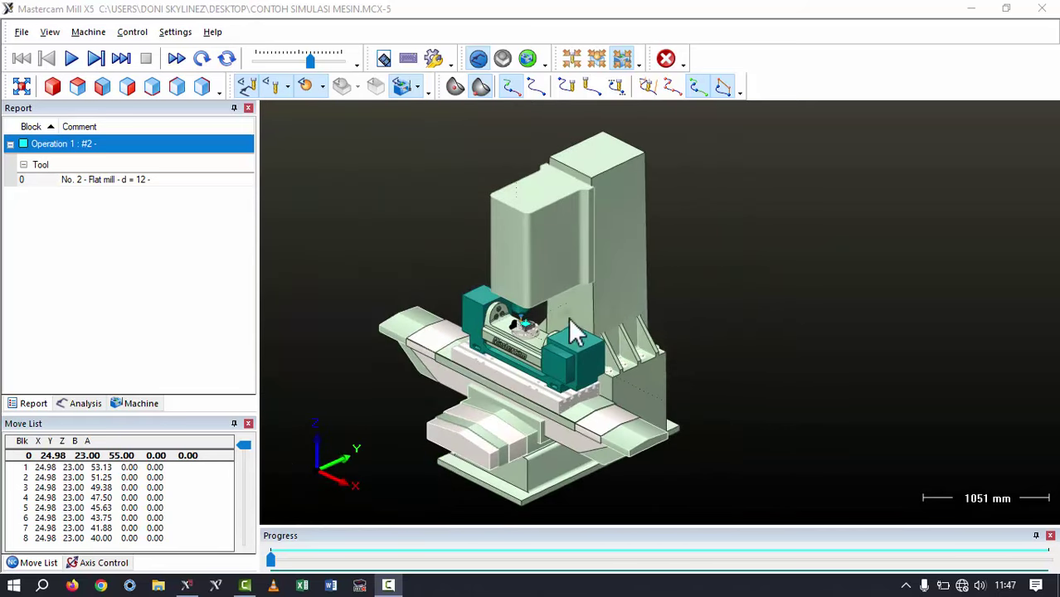
scroll(571, 323, "up", 1)
scroll(619, 359, "down", 2)
scroll(613, 361, "up", 2)
scroll(607, 362, "up", 2)
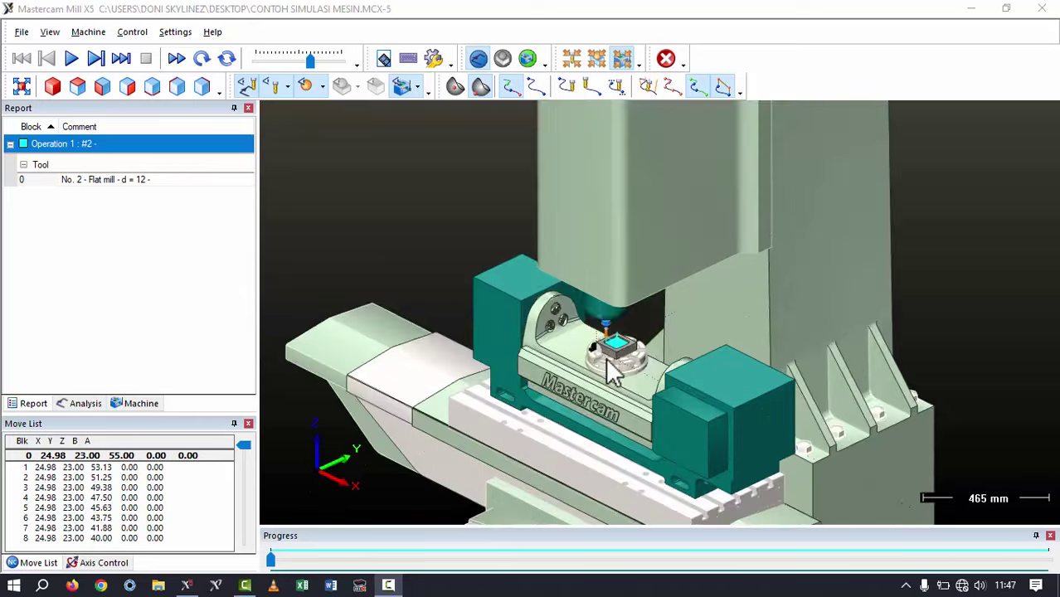
scroll(609, 374, "up", 2)
scroll(651, 325, "down", 1)
scroll(660, 324, "down", 2)
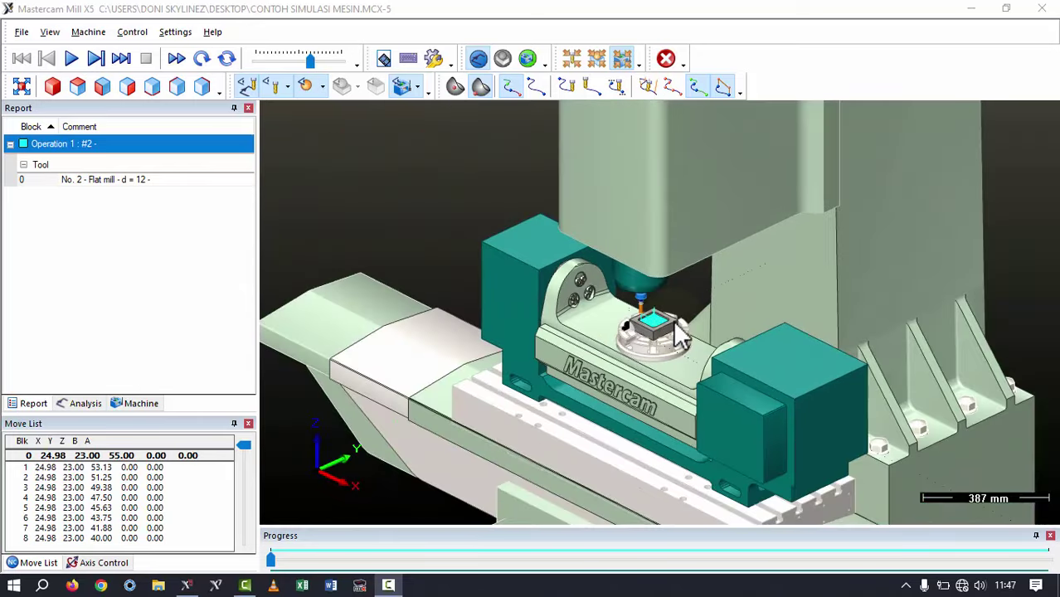
scroll(672, 319, "up", 3)
scroll(672, 321, "up", 2)
scroll(671, 322, "down", 2)
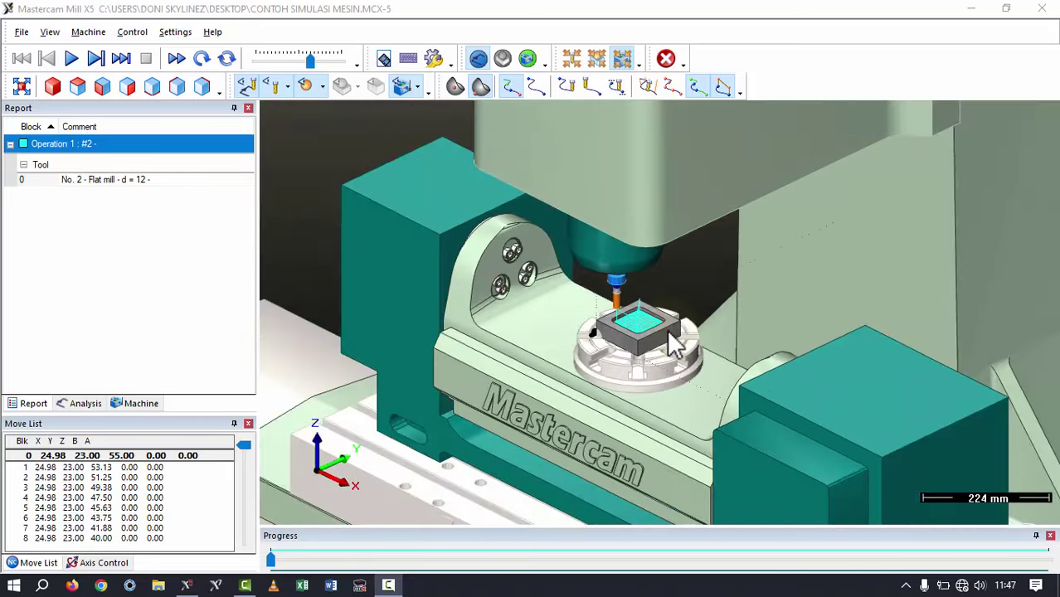
scroll(676, 333, "down", 1)
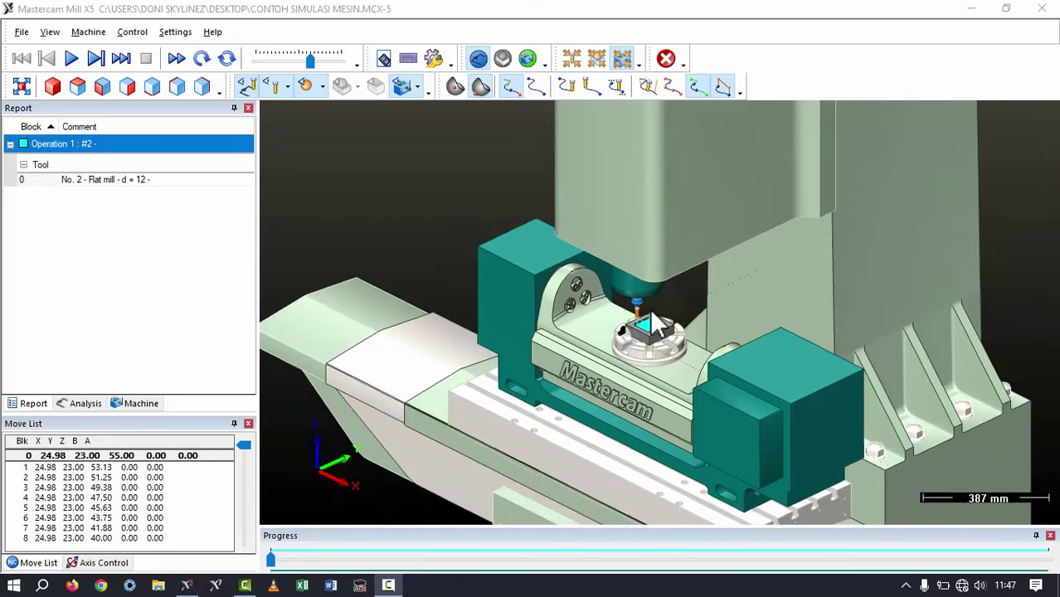
- Pan and zoom to centre the view on the vise and clamped block
middle_click_drag(673, 340, 651, 282)
scroll(651, 269, "up", 1)
scroll(642, 272, "up", 1)
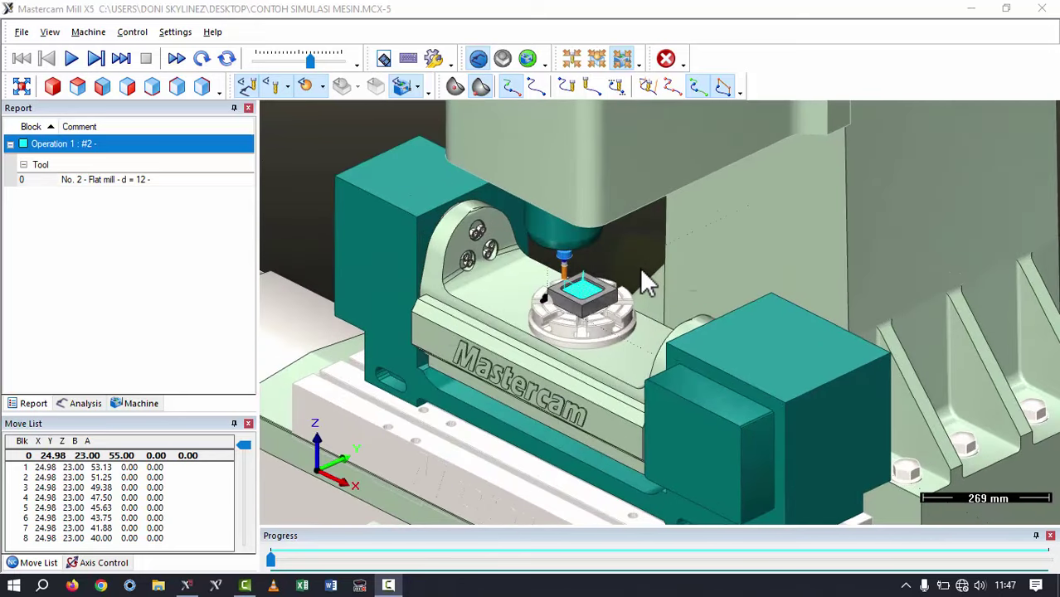
scroll(643, 282, "down", 2)
middle_click_drag(638, 296, 648, 374)
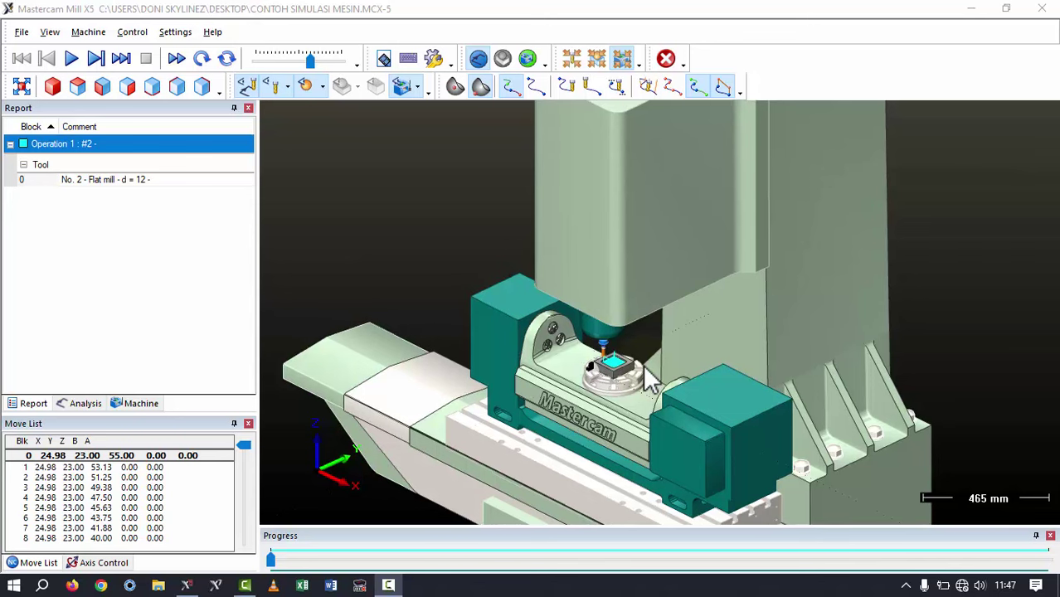
scroll(610, 390, "down", 1)
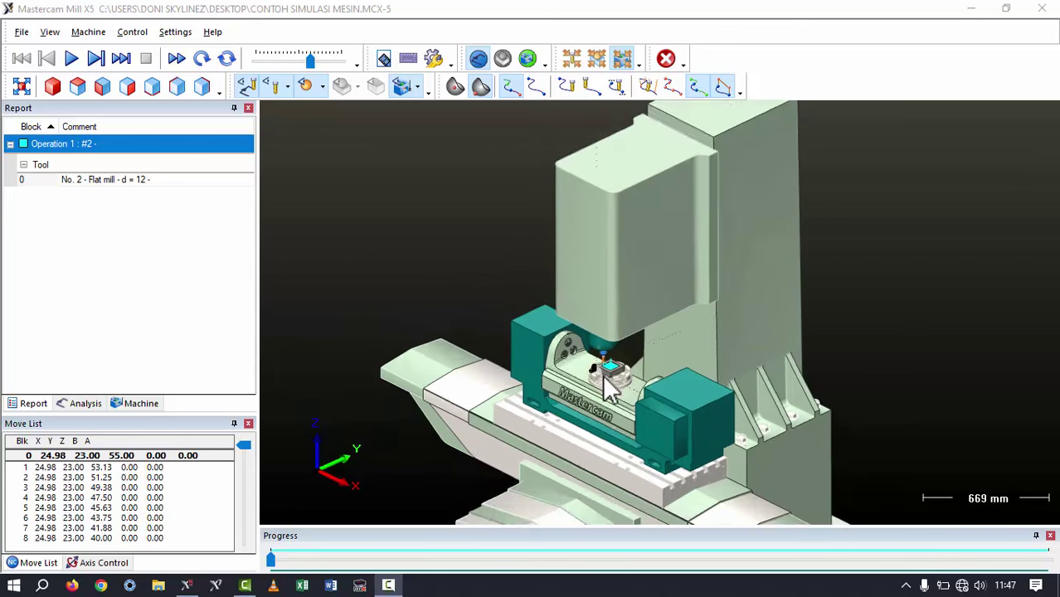
scroll(609, 390, "up", 3)
scroll(610, 390, "up", 2)
scroll(724, 334, "up", 1)
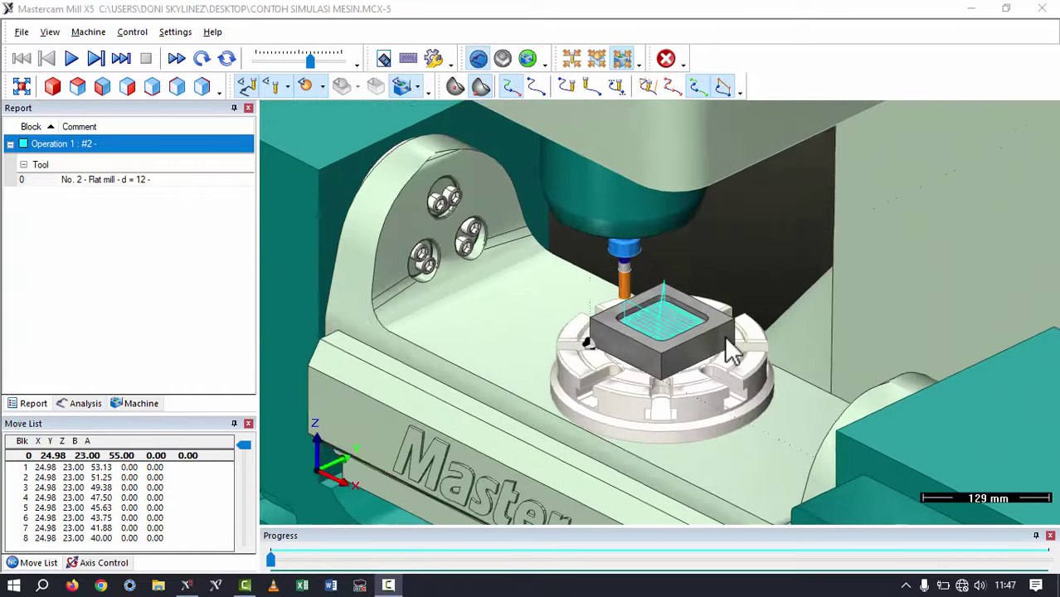
scroll(724, 335, "down", 2)
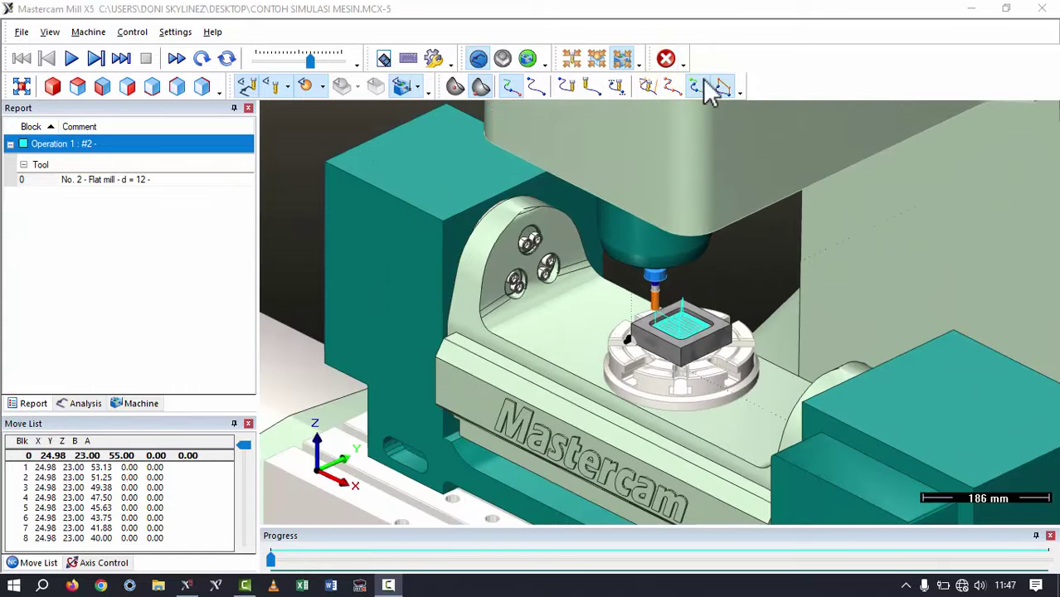
- Exit Machine Simulation, then float the Machine Simulation toolbar and re-dock it top right
left_click(666, 59)
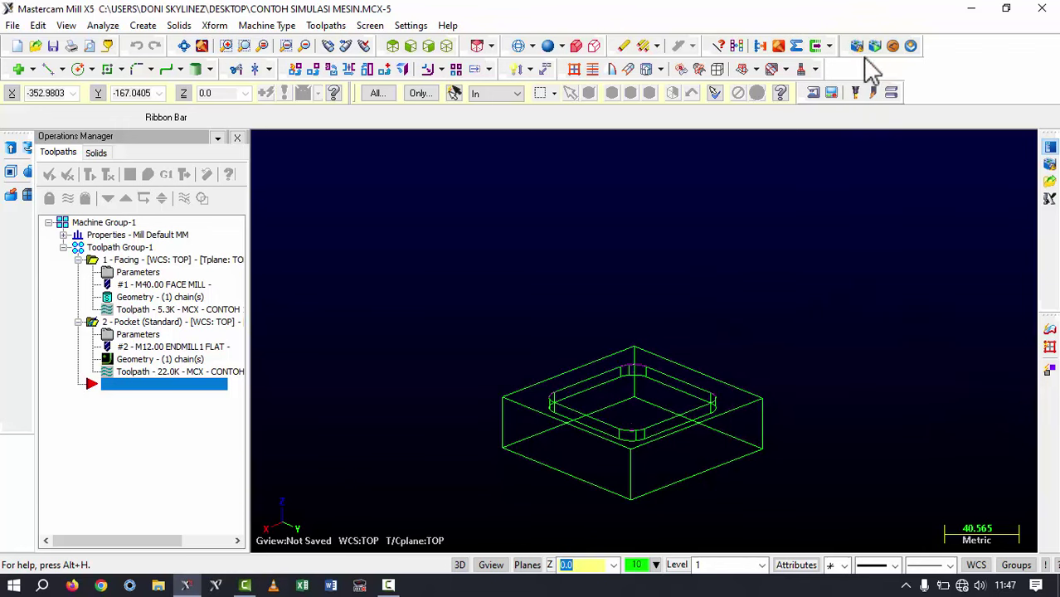
left_click_drag(848, 47, 740, 253)
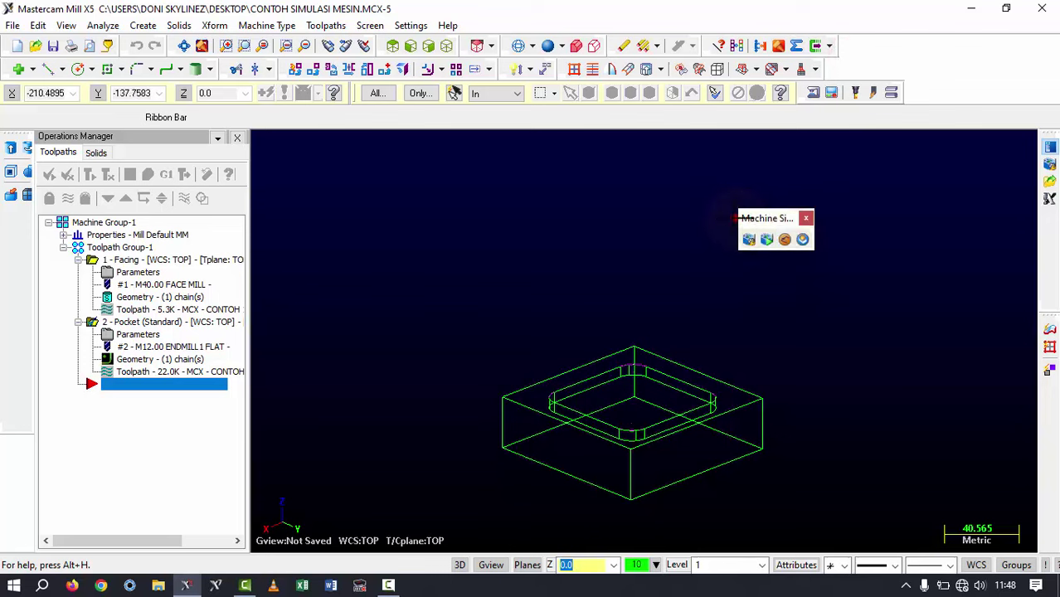
left_click_drag(731, 218, 871, 52)
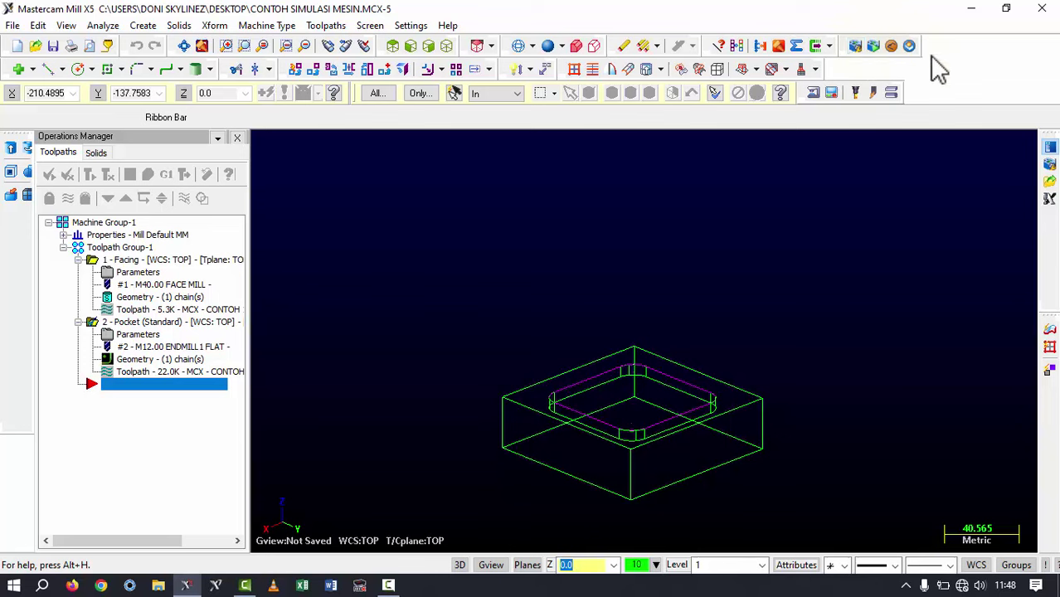
- Exit Mastercam without saving the changed file and launch File Explorer
left_click(1041, 9)
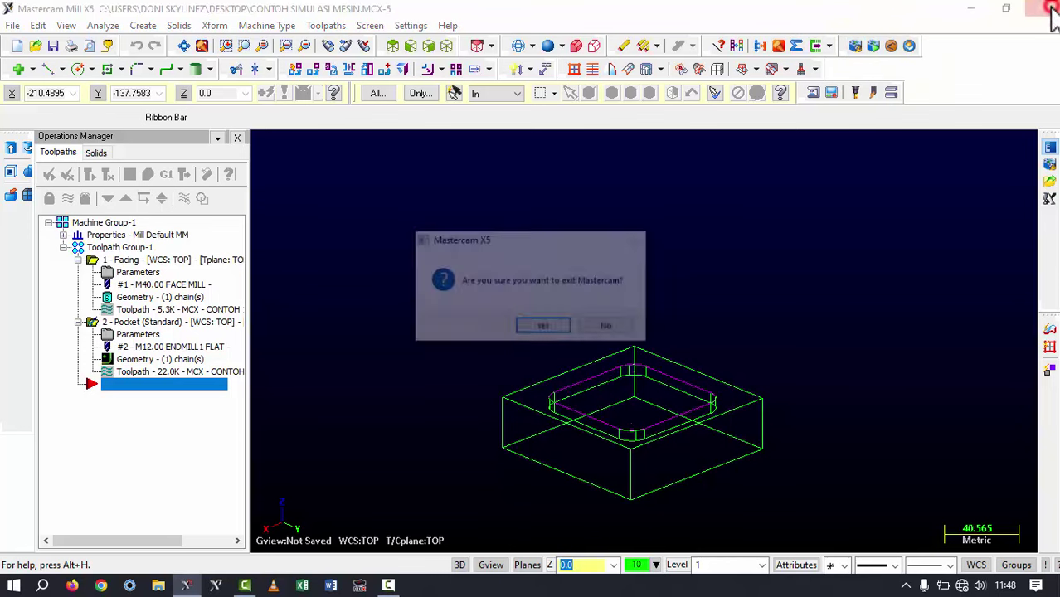
left_click(556, 326)
left_click(594, 326)
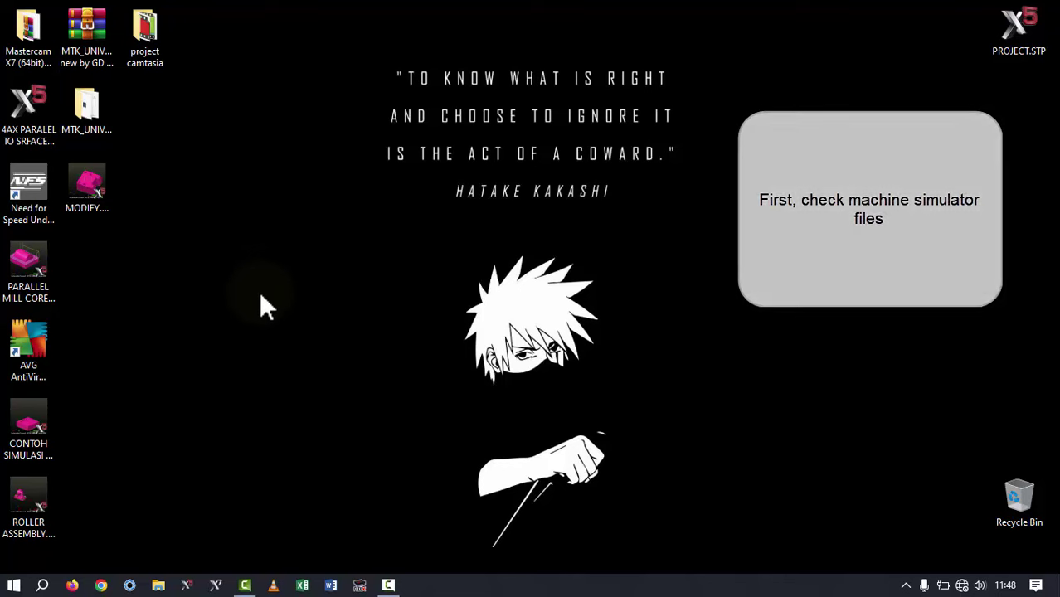
left_click(162, 585)
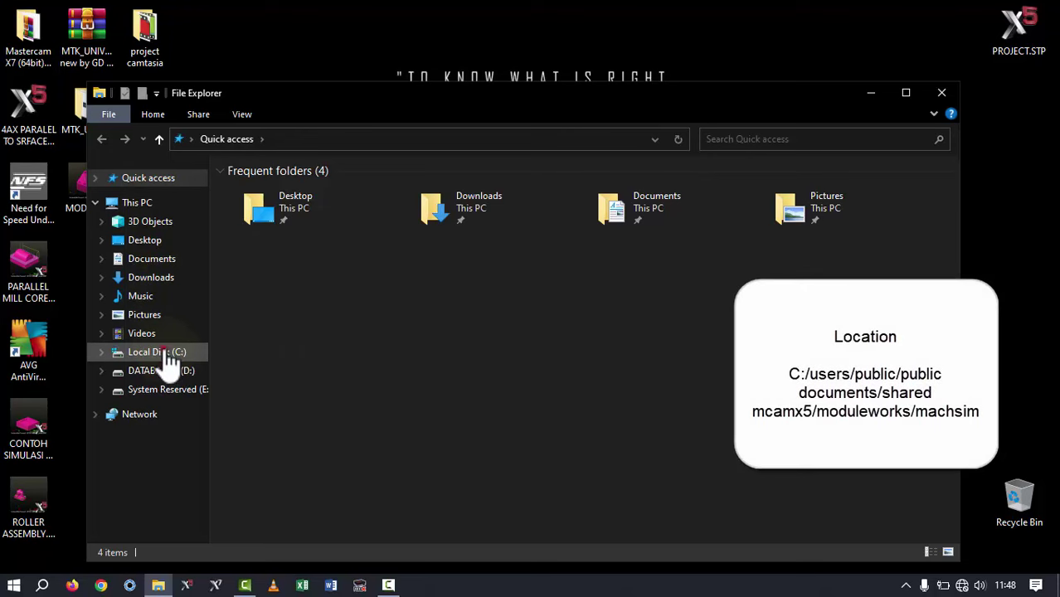
- Browse C: > Users > Public > Public Documents > shared mcamx5 > ModuleWorks > MachSim
left_click(167, 351)
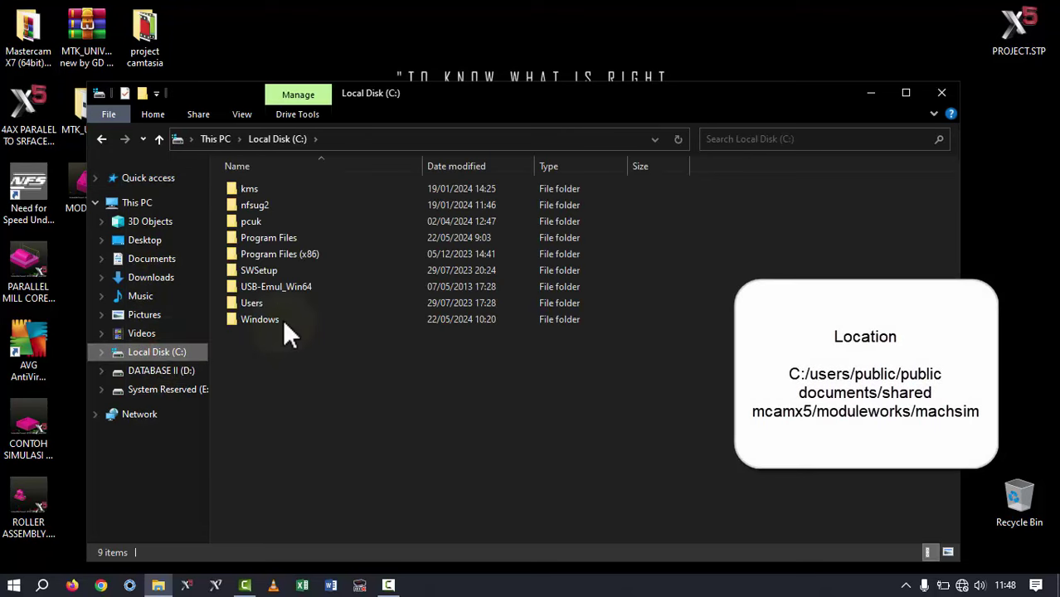
double_click(272, 303)
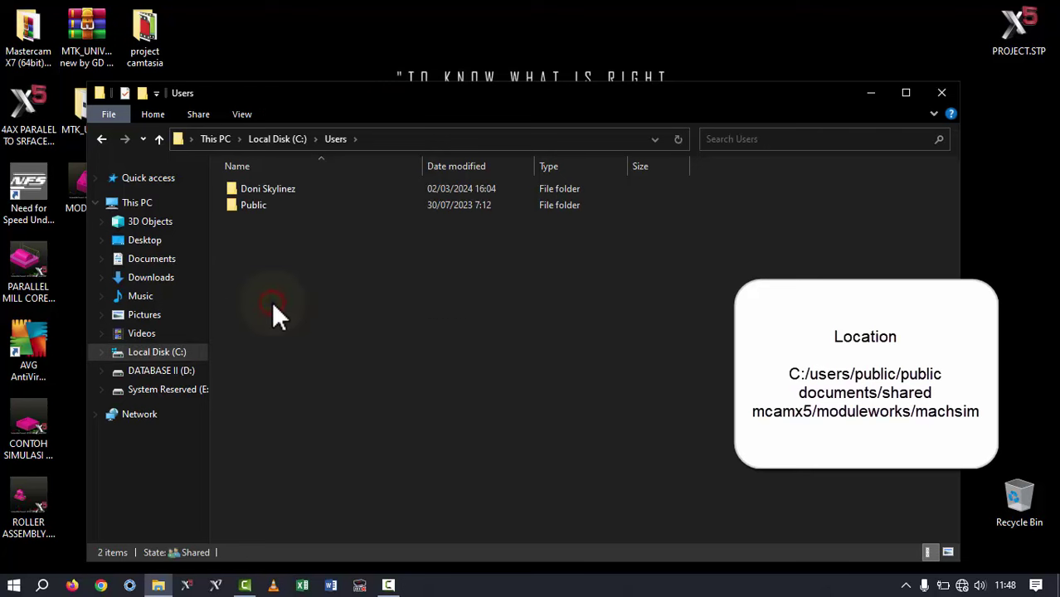
double_click(267, 203)
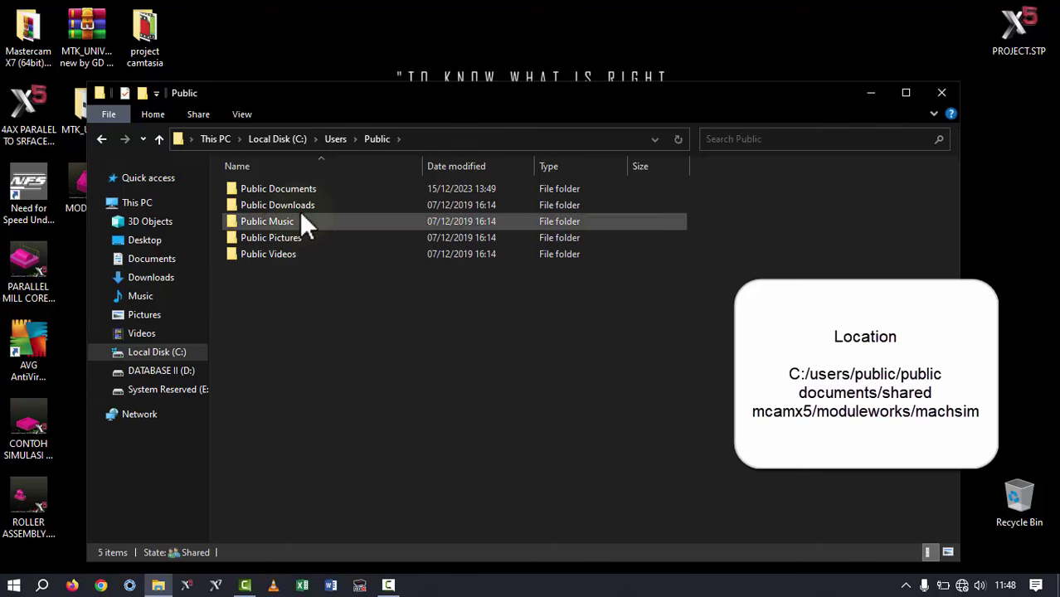
double_click(304, 189)
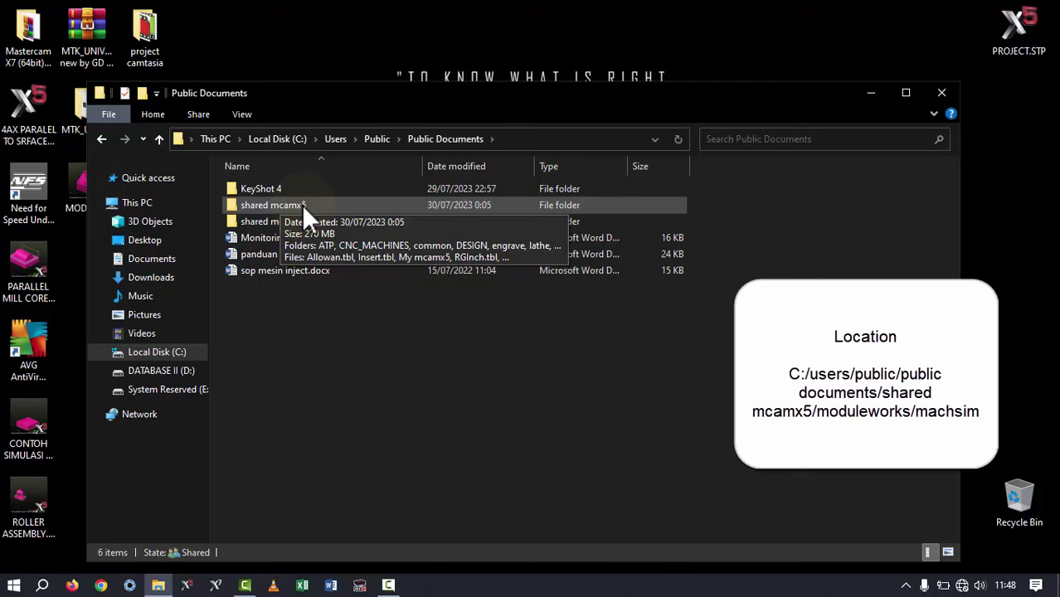
double_click(301, 204)
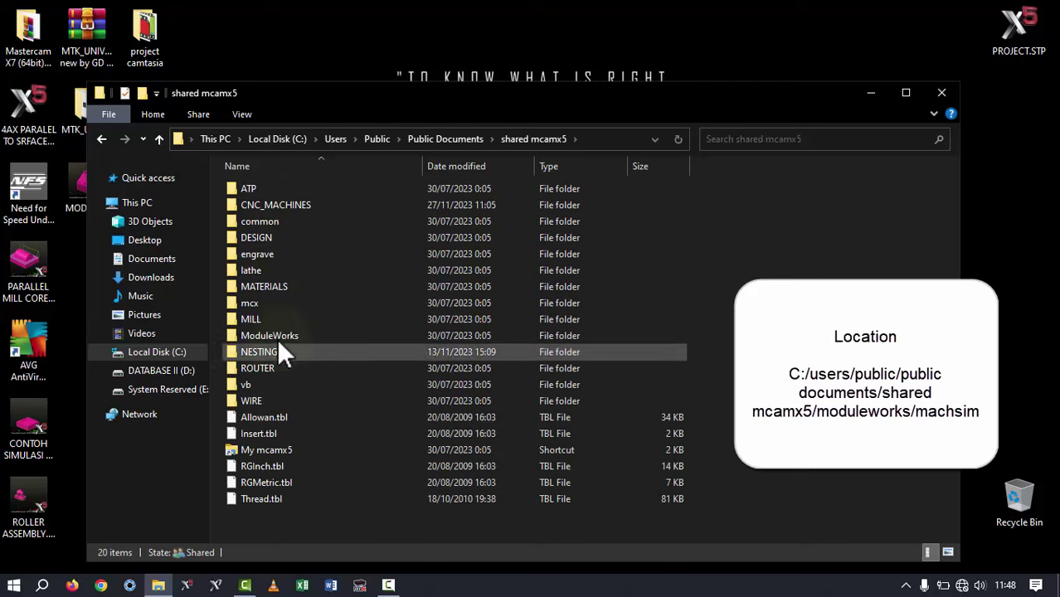
double_click(309, 336)
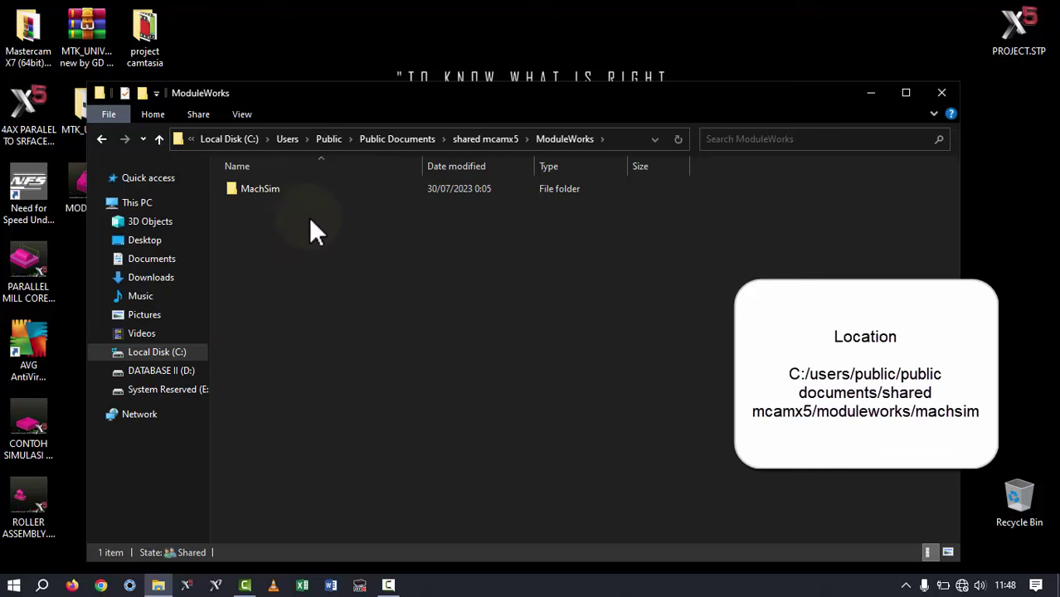
double_click(267, 190)
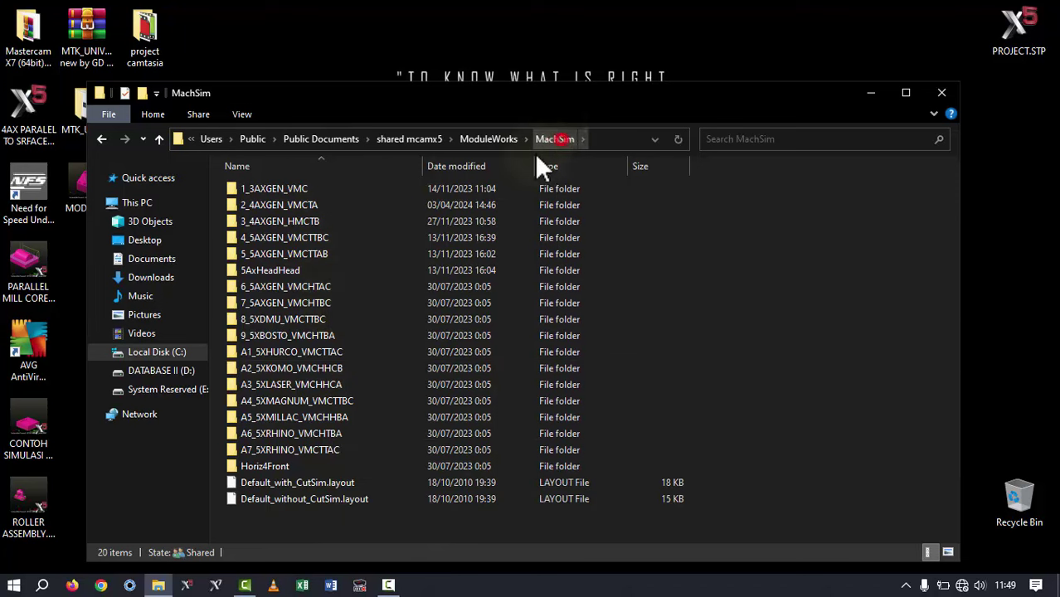
- Review the MachSim machine folders, single out 1_3AXGEN_VMC, and close the window
left_click(557, 139)
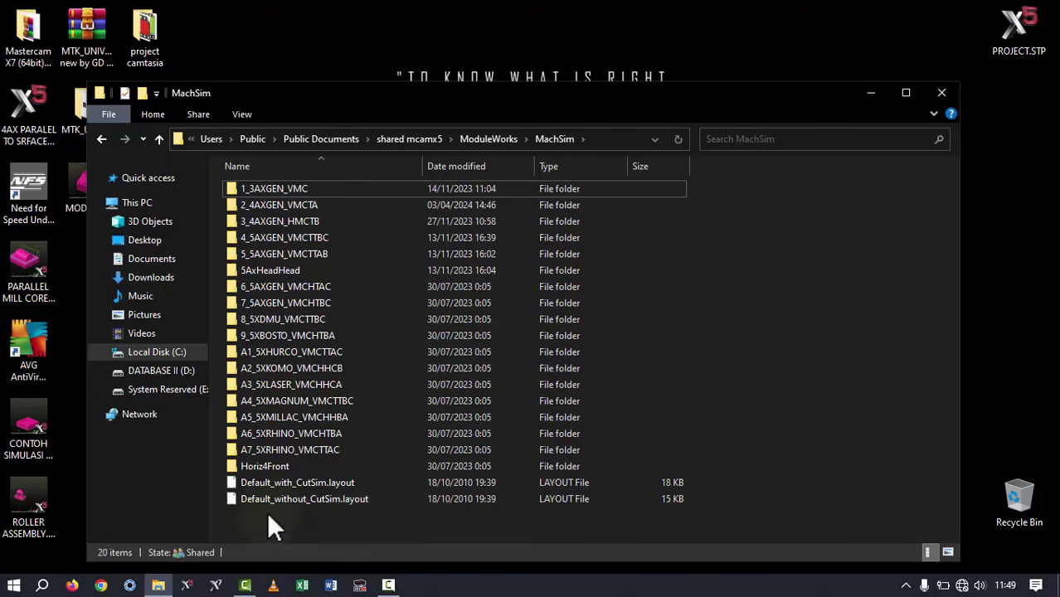
left_click_drag(266, 512, 288, 189)
left_click(362, 358)
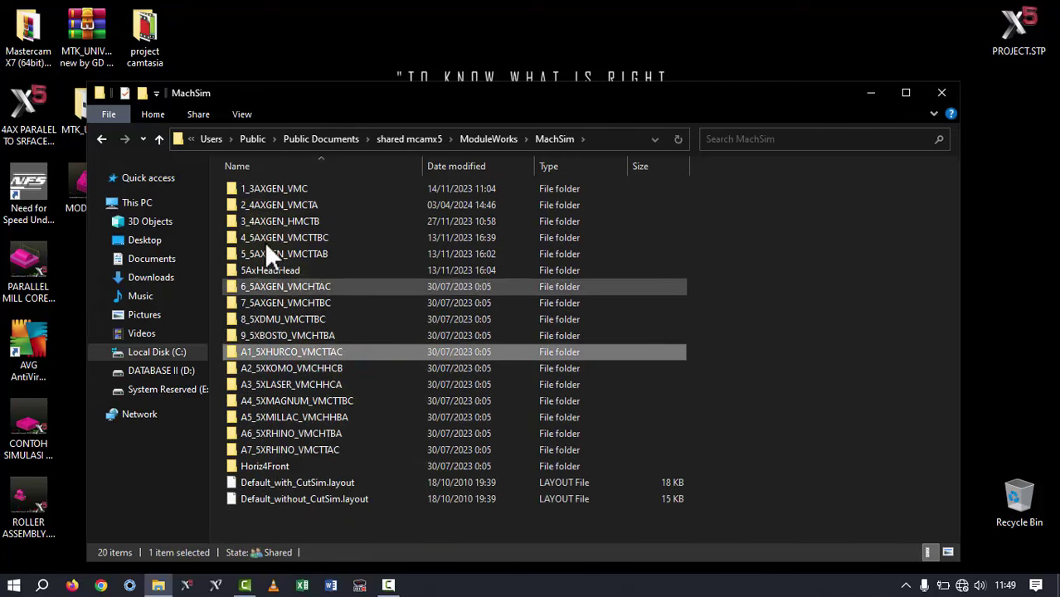
left_click(271, 188)
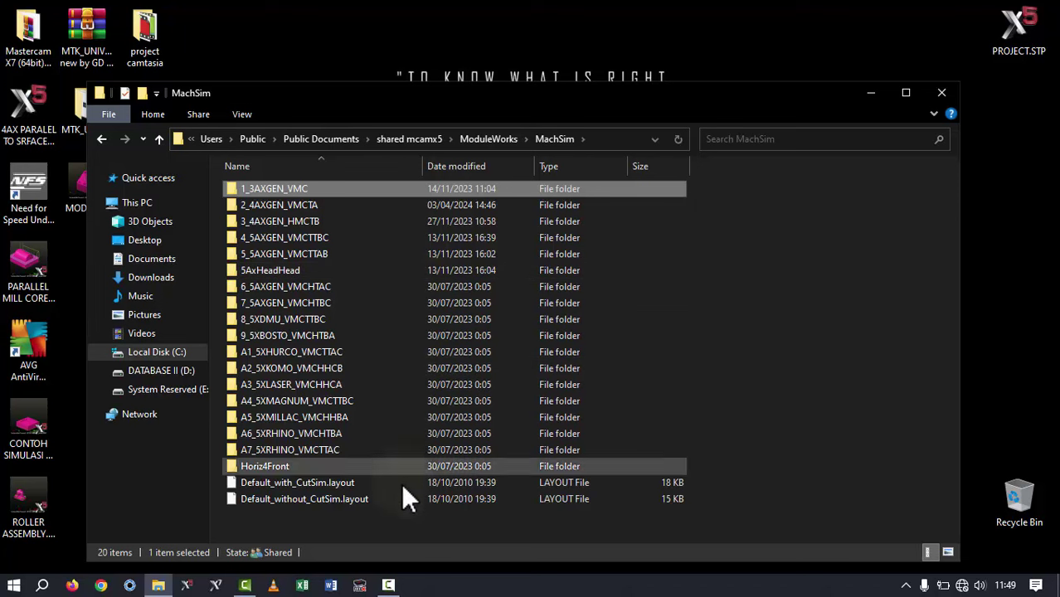
left_click(941, 93)
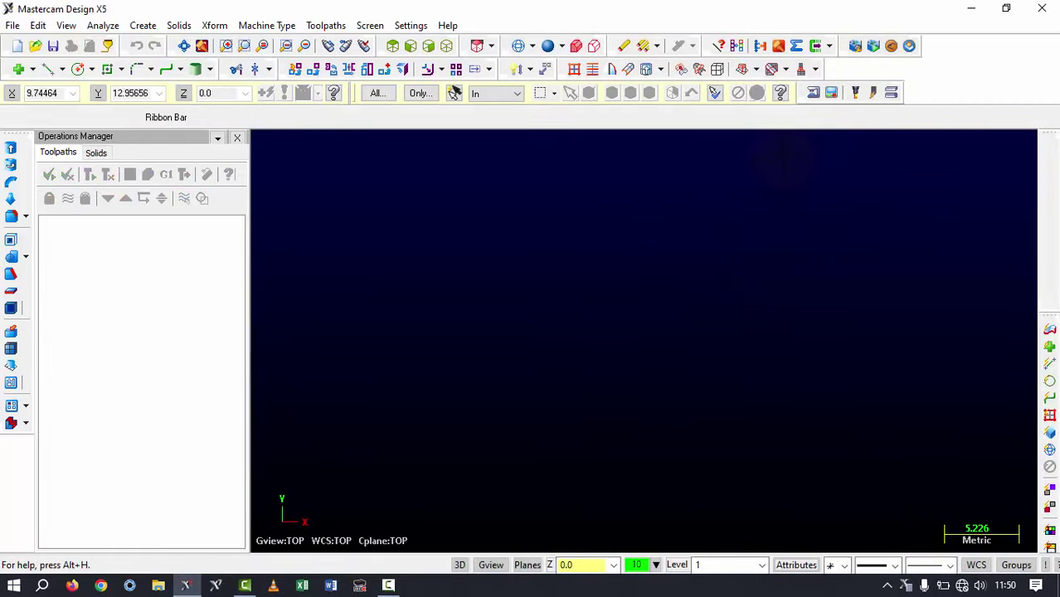
- Detach and hide the Machine Simulation toolbar, then bring up the Settings menu
left_click_drag(847, 47, 750, 234)
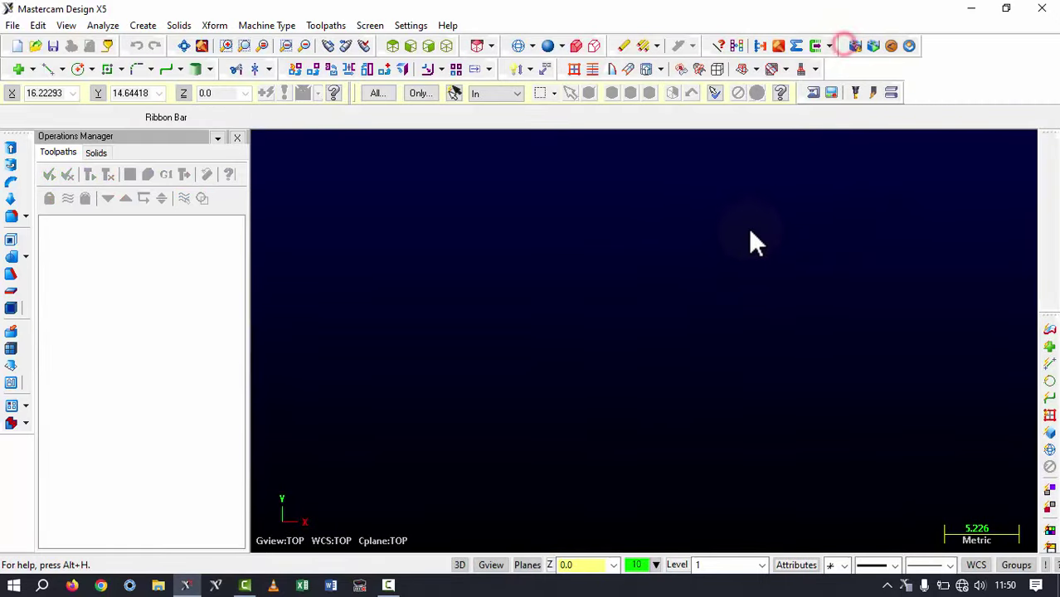
left_click(803, 215)
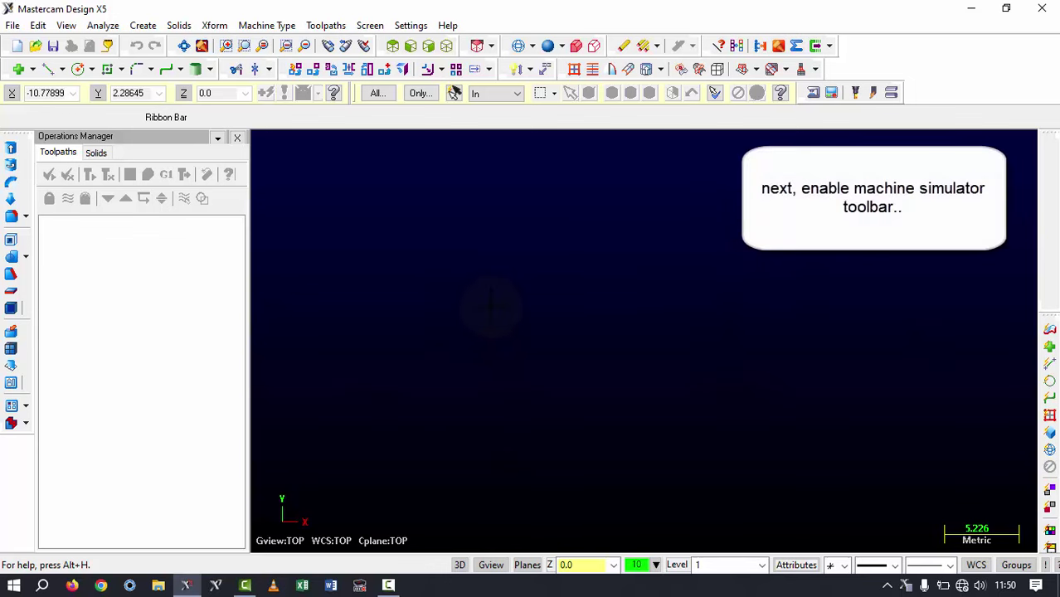
left_click(406, 29)
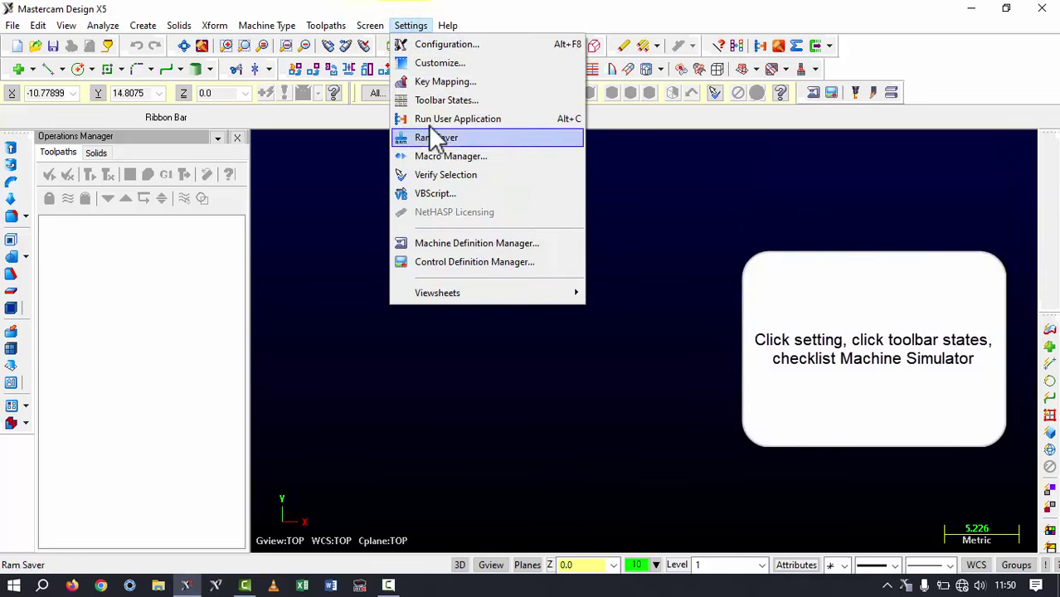
- Turn on Machine Simulation in Toolbar States and confirm with OK
left_click(511, 100)
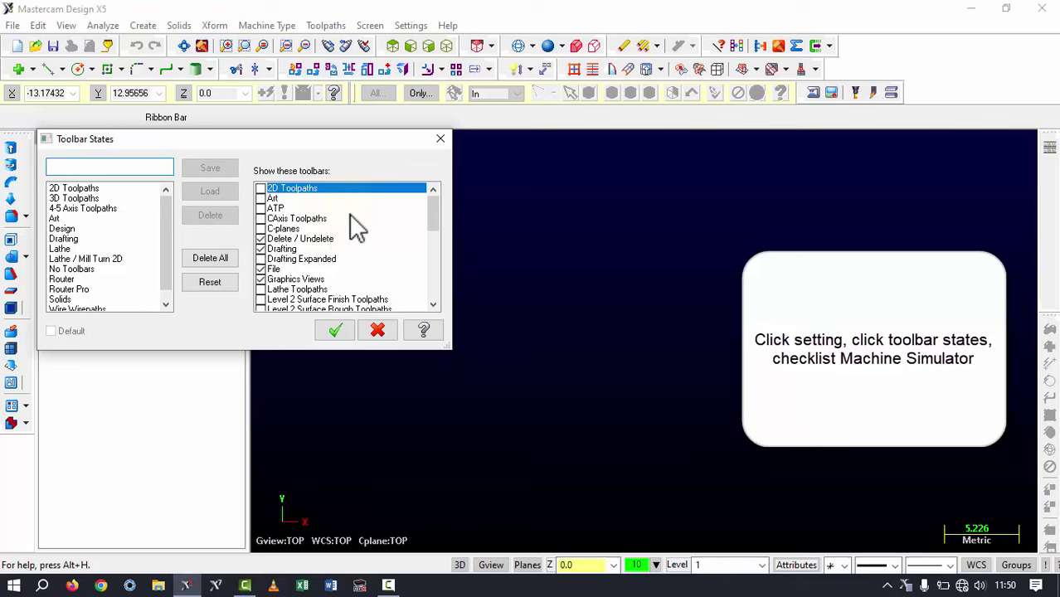
scroll(329, 222, "down", 1)
scroll(340, 241, "down", 1)
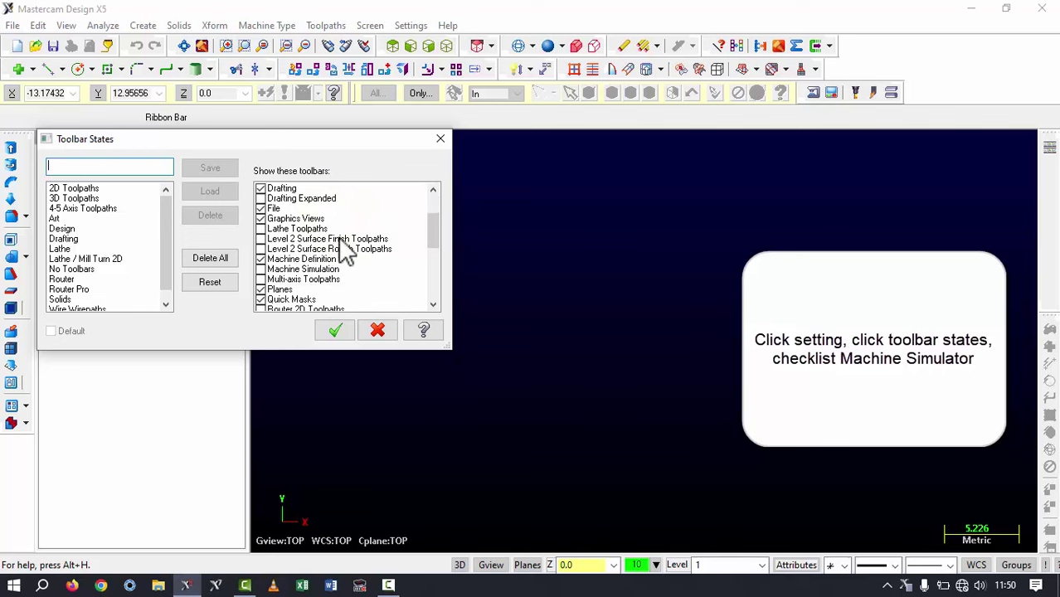
left_click(262, 269)
left_click(335, 330)
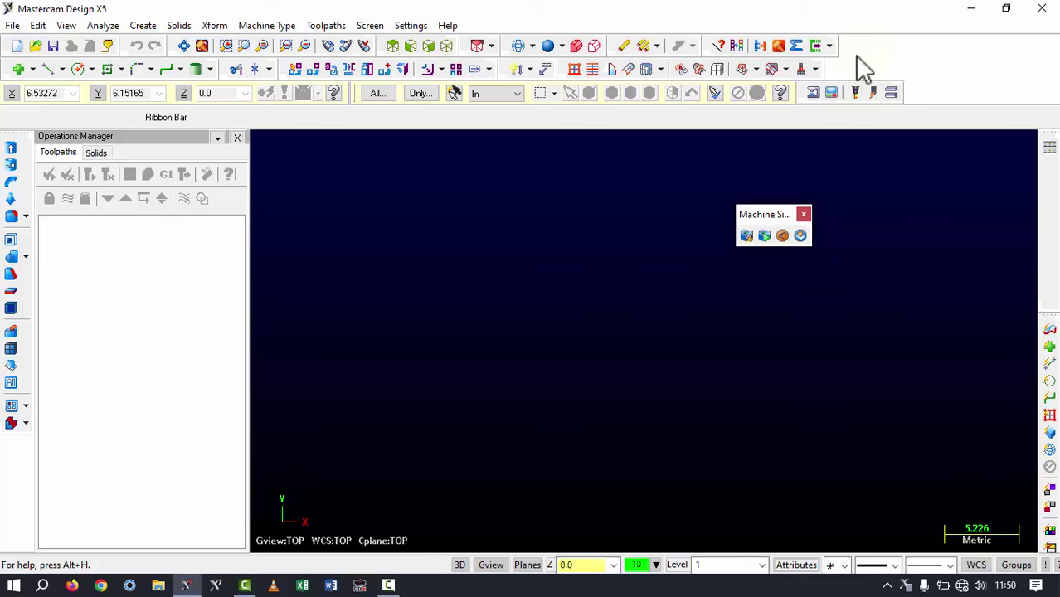
- Dock the Machine Simulation toolbar in the top row, then float and close it again
left_click_drag(763, 214, 855, 65)
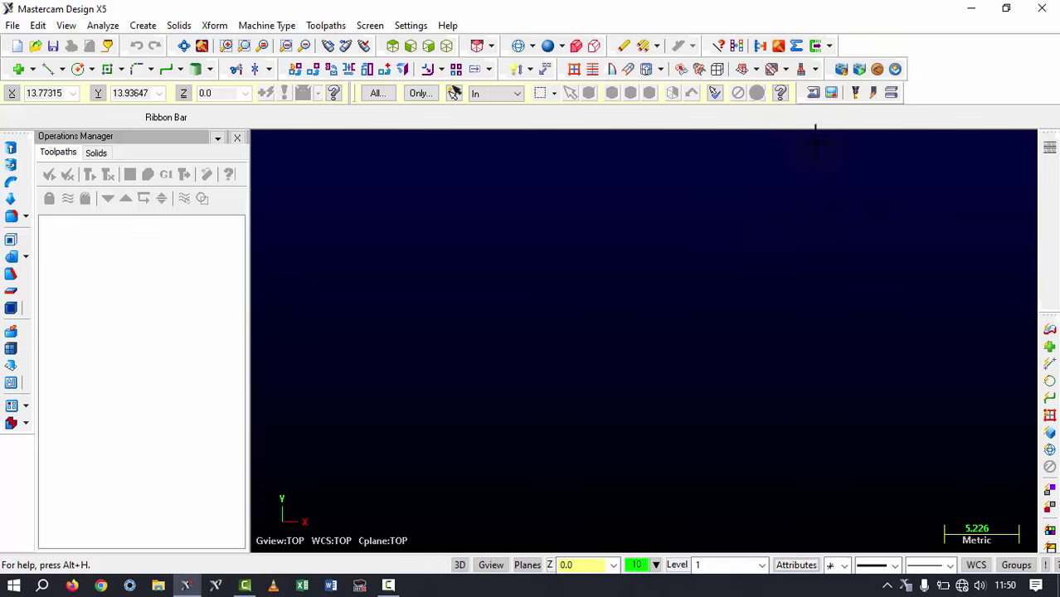
left_click_drag(833, 72, 676, 201)
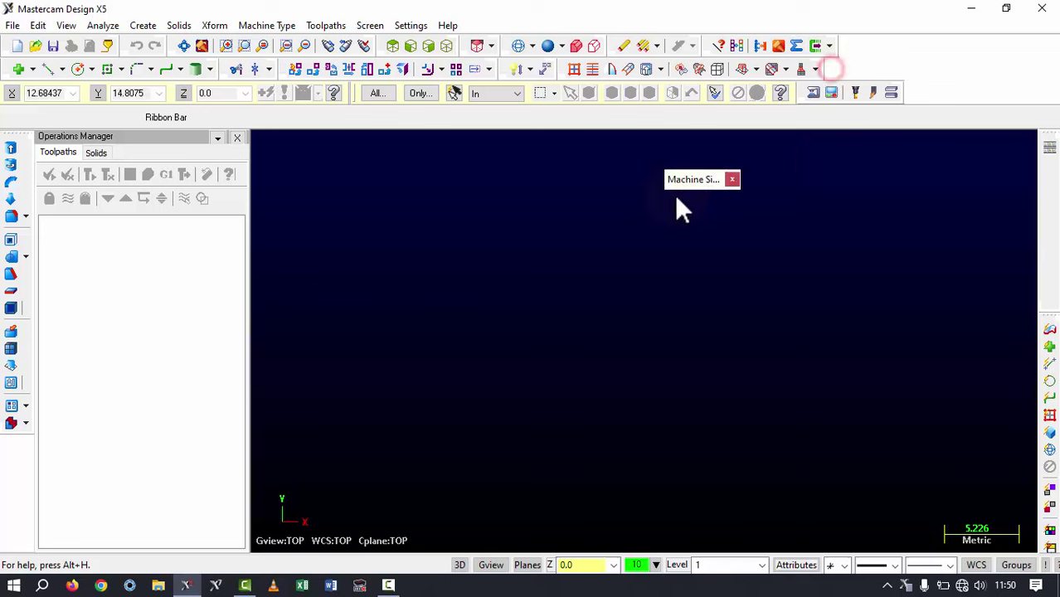
left_click(733, 179)
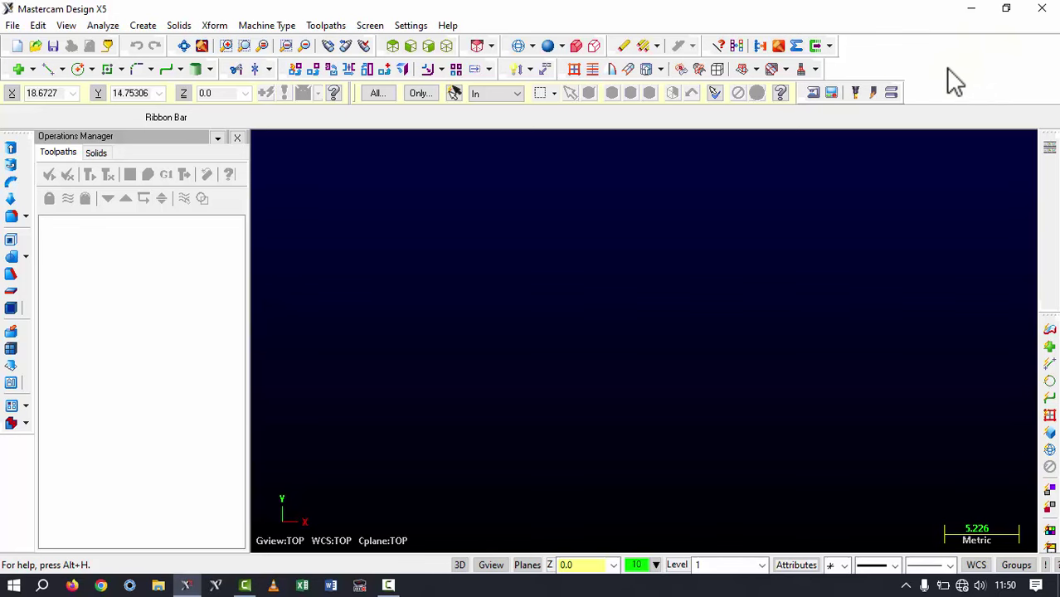
- Re-enable Machine Simulation from the toolbar right-click list and dock it among the top toolbars
right_click(893, 51)
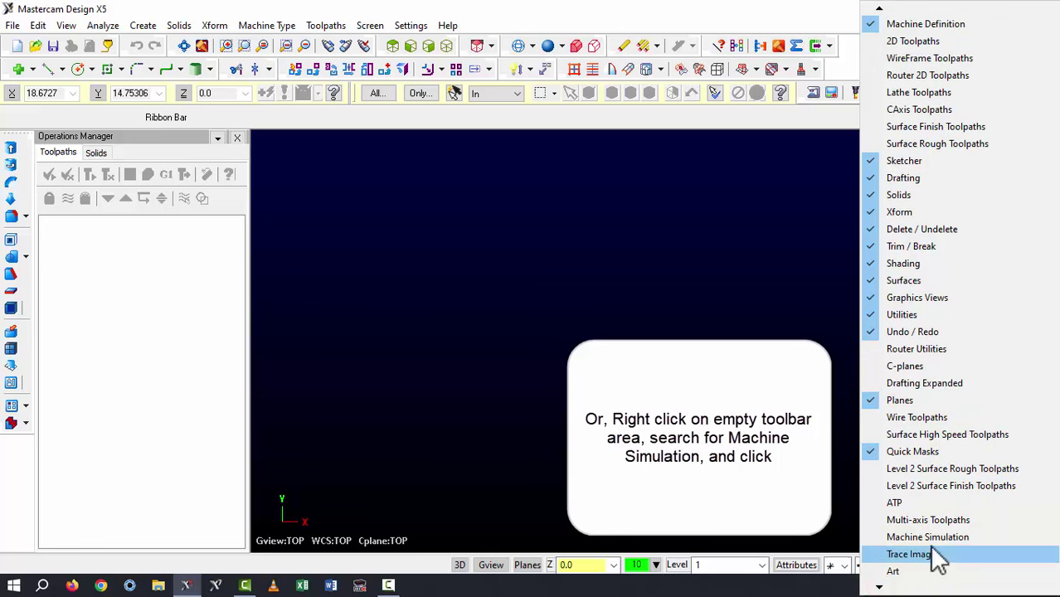
left_click(876, 538)
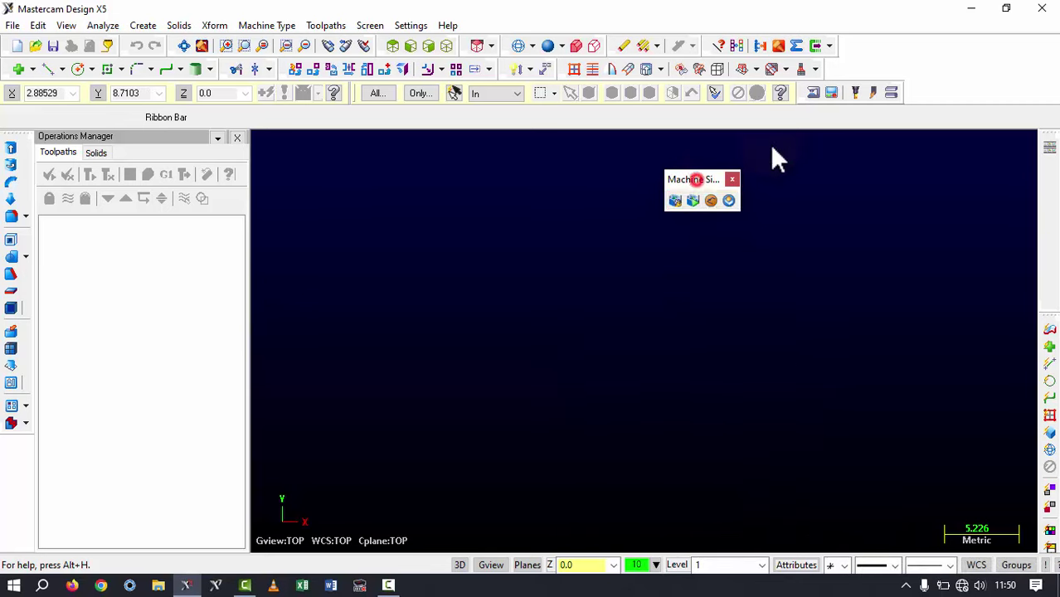
left_click_drag(875, 37, 872, 38)
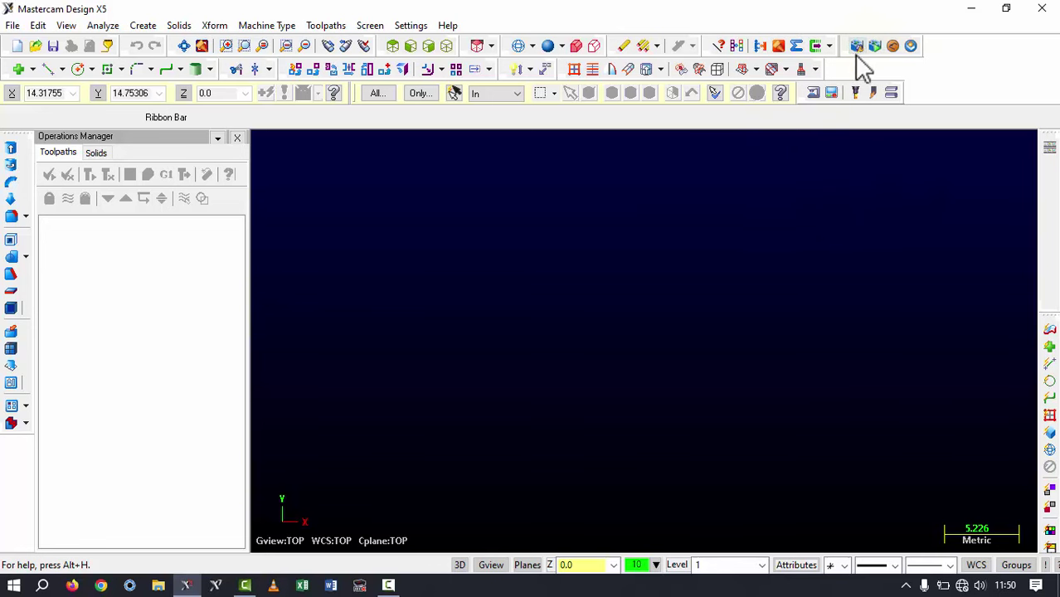
left_click(156, 232)
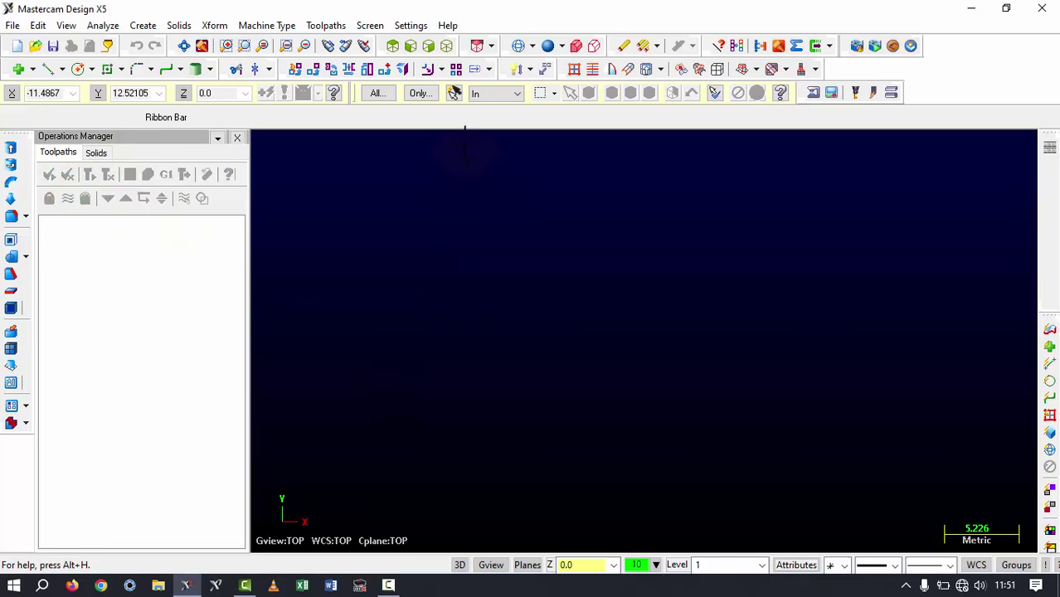
left_click(602, 213)
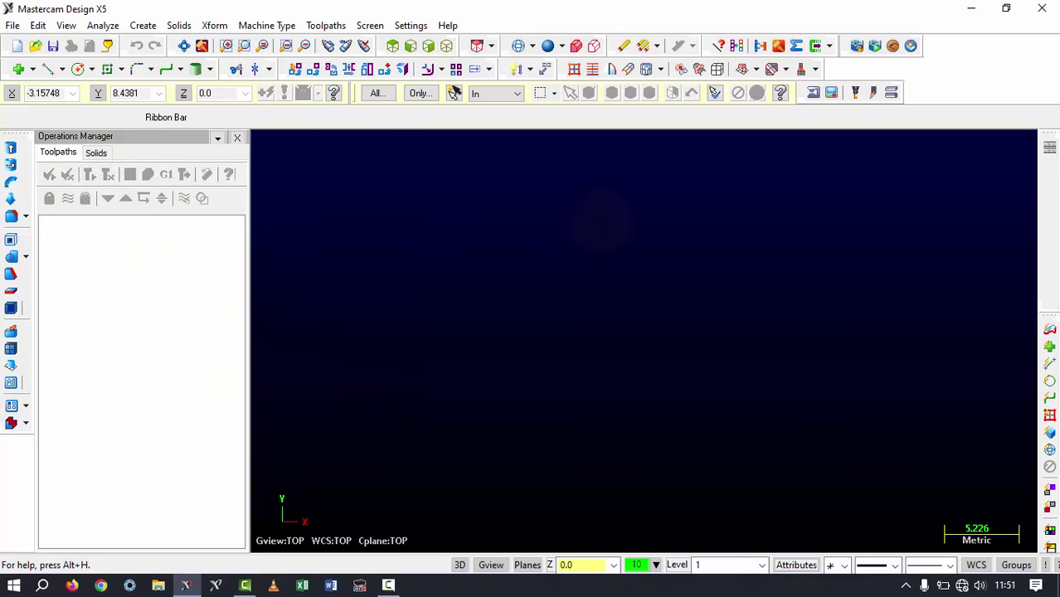
left_click(862, 48)
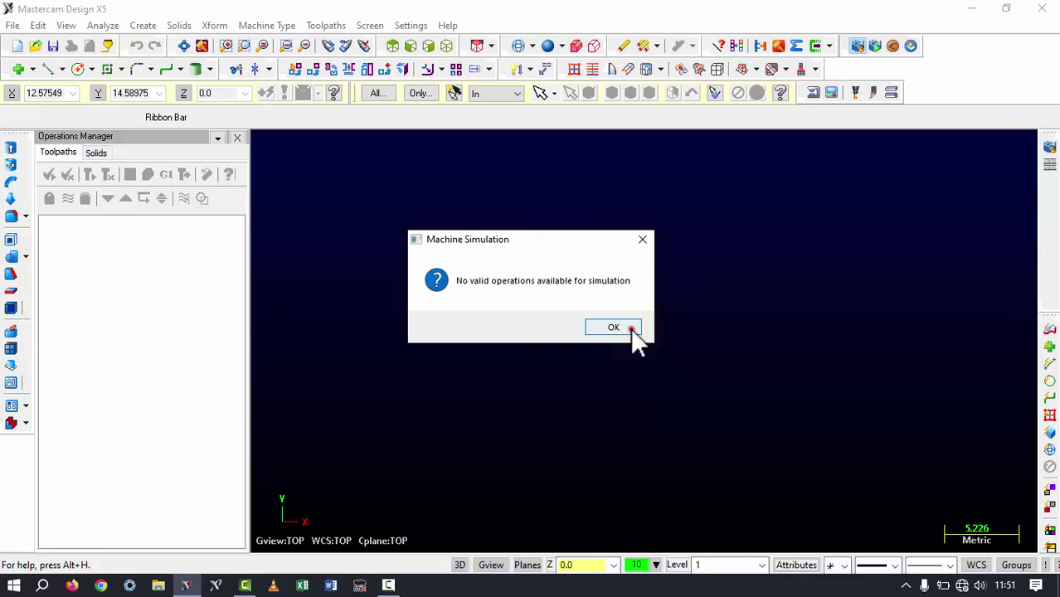
left_click(613, 327)
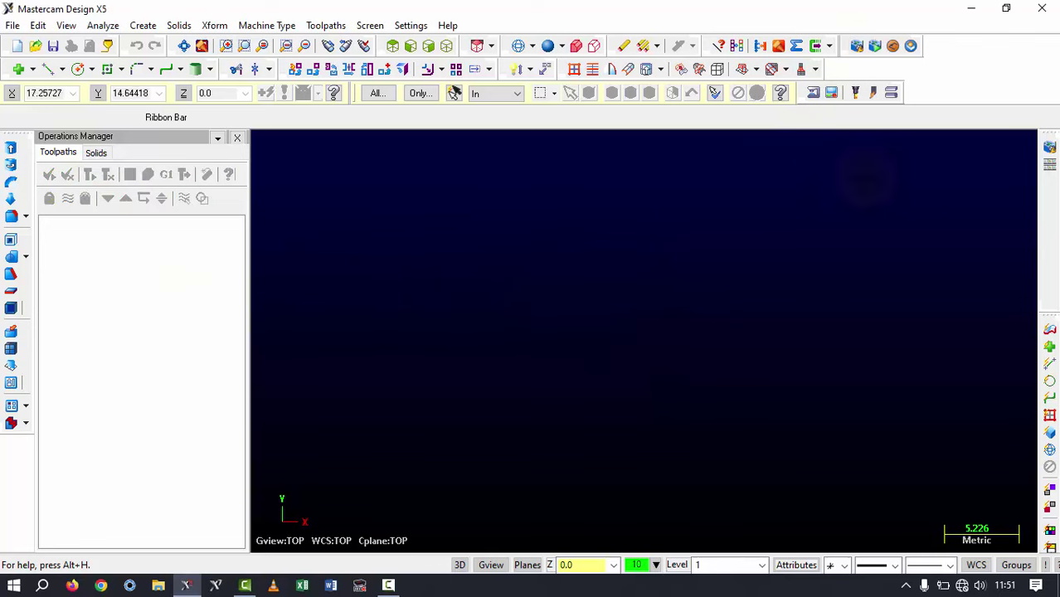
- Open CONTOH SIMULASI MESIN.MCX-5 from the Desktop
left_click(35, 45)
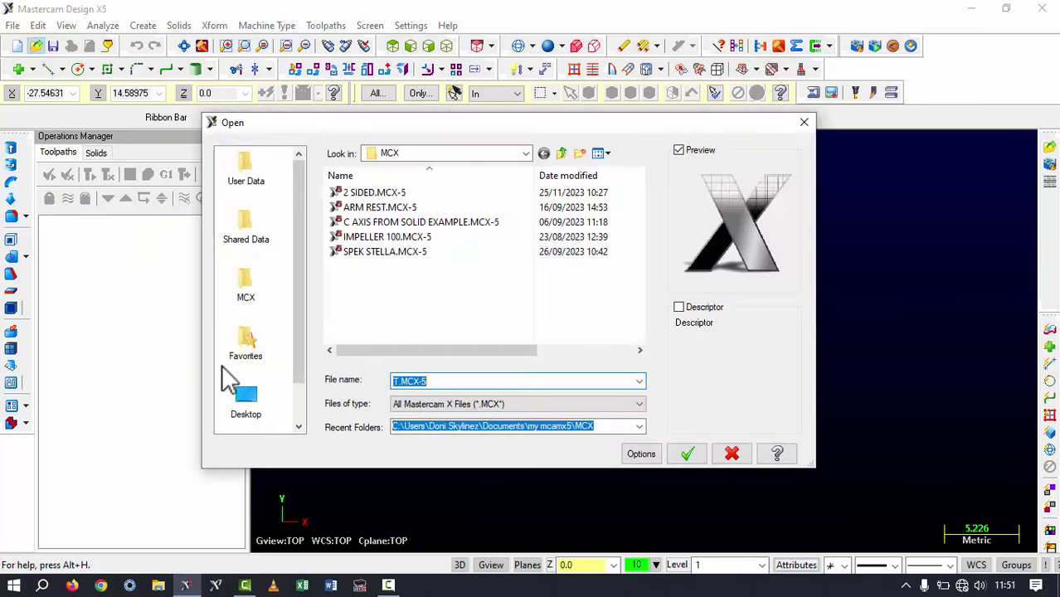
left_click(246, 406)
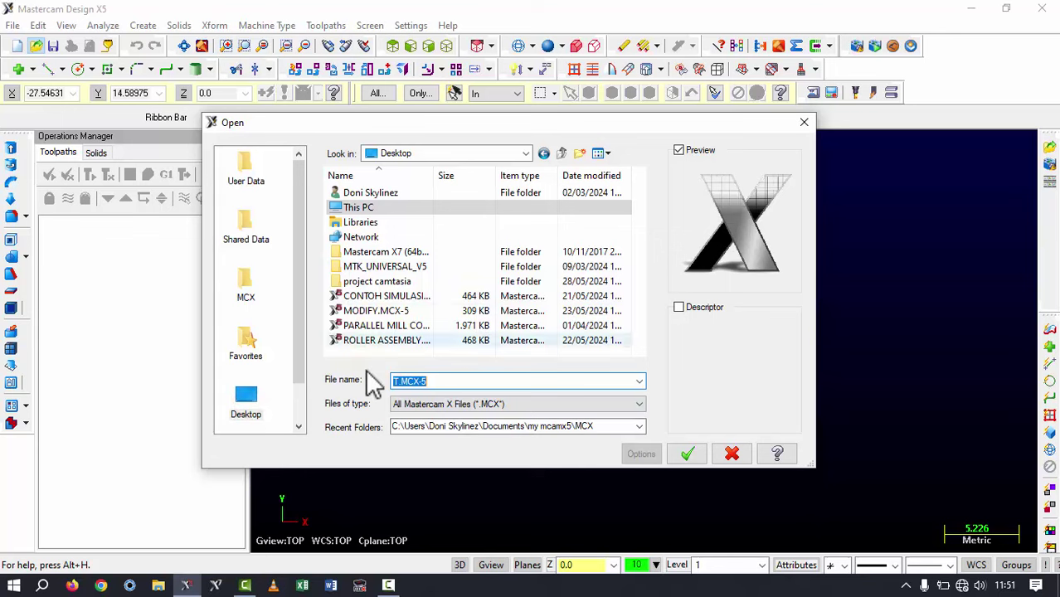
left_click(390, 296)
left_click(687, 455)
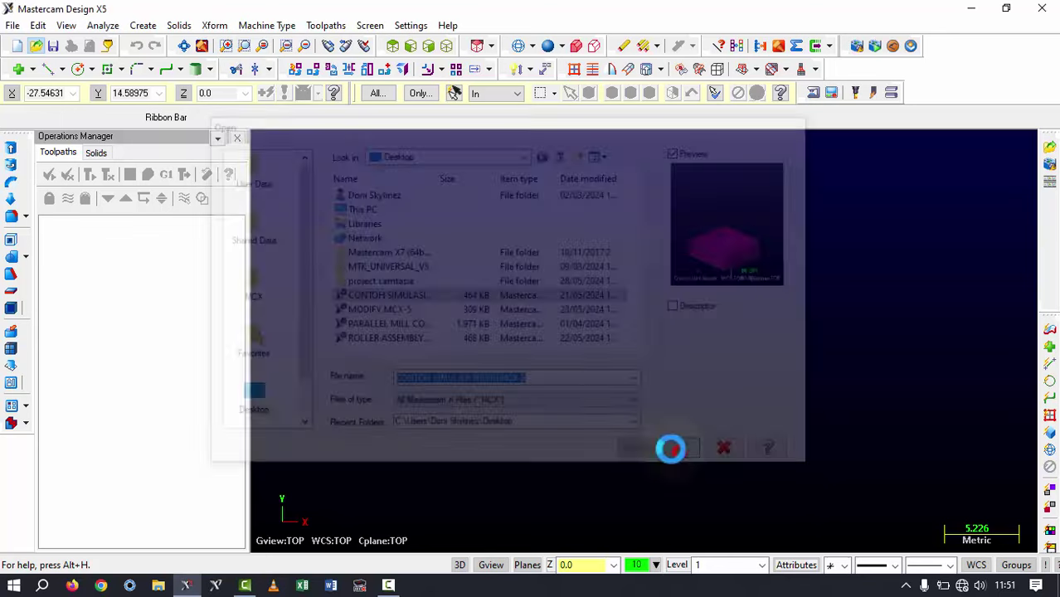
- Shade the faced, pocketed block and orbit it to a lower viewing angle
scroll(495, 224, "up", 2)
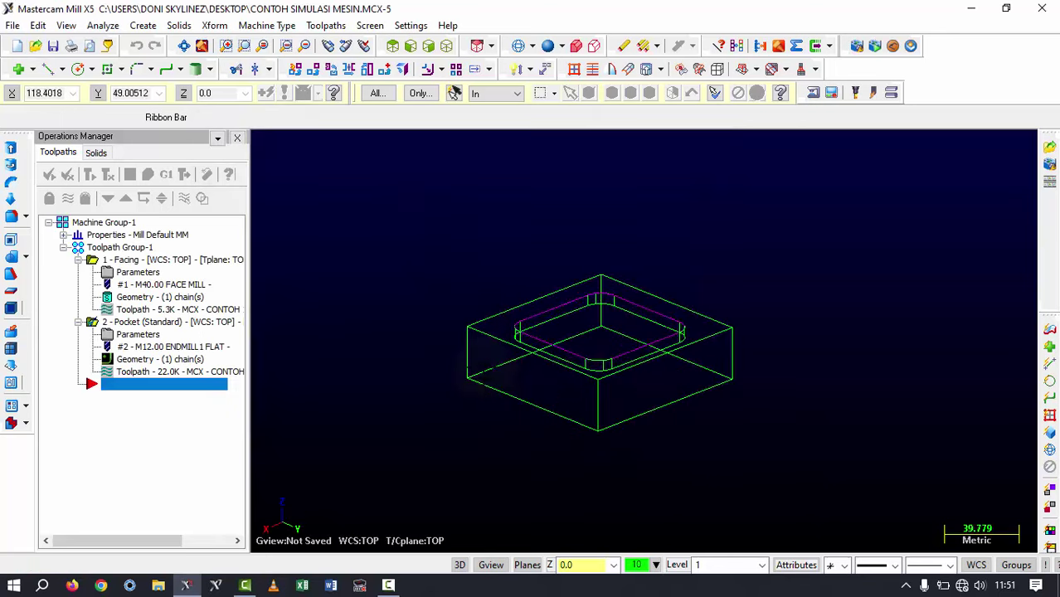
scroll(496, 224, "up", 1)
scroll(496, 224, "up", 1)
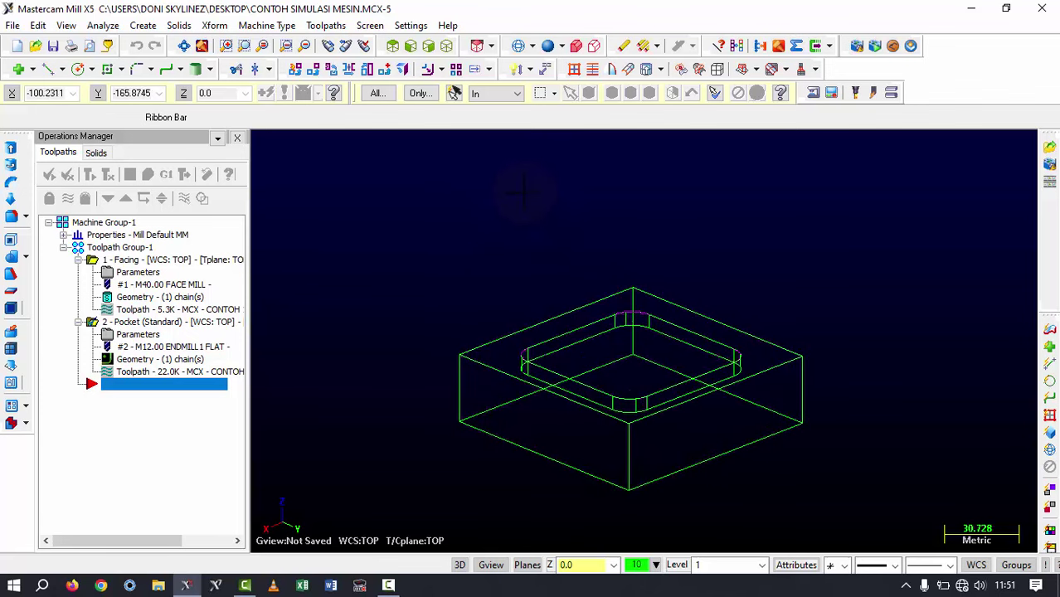
left_click(548, 45)
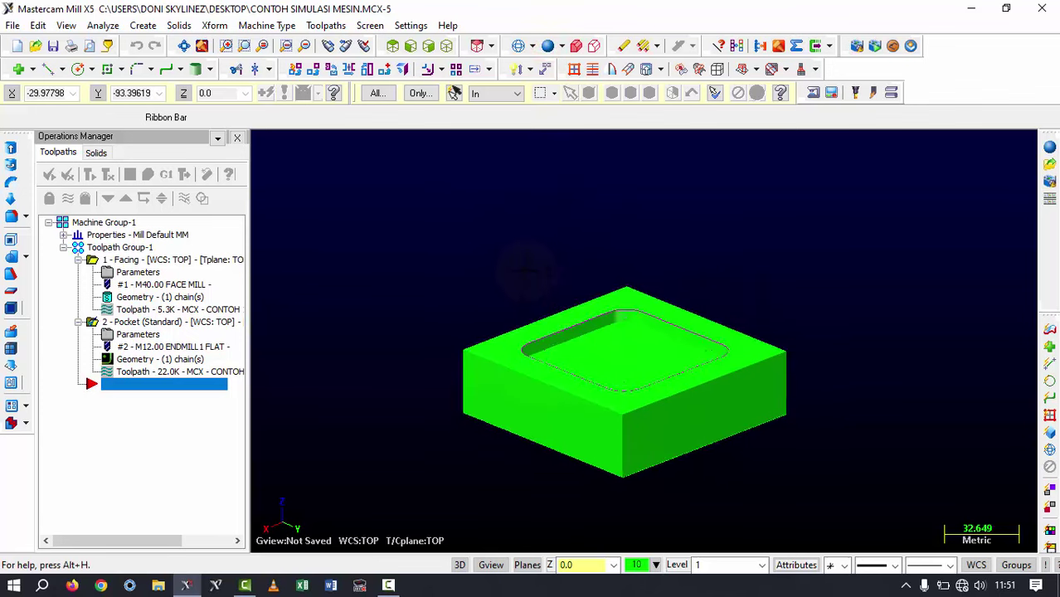
scroll(527, 270, "down", 1)
mouse_move(527, 270)
middle_mouse_down()
mouse_move(547, 247)
mouse_move(656, 338)
mouse_move(620, 350)
middle_mouse_up()
scroll(546, 245, "up", 3)
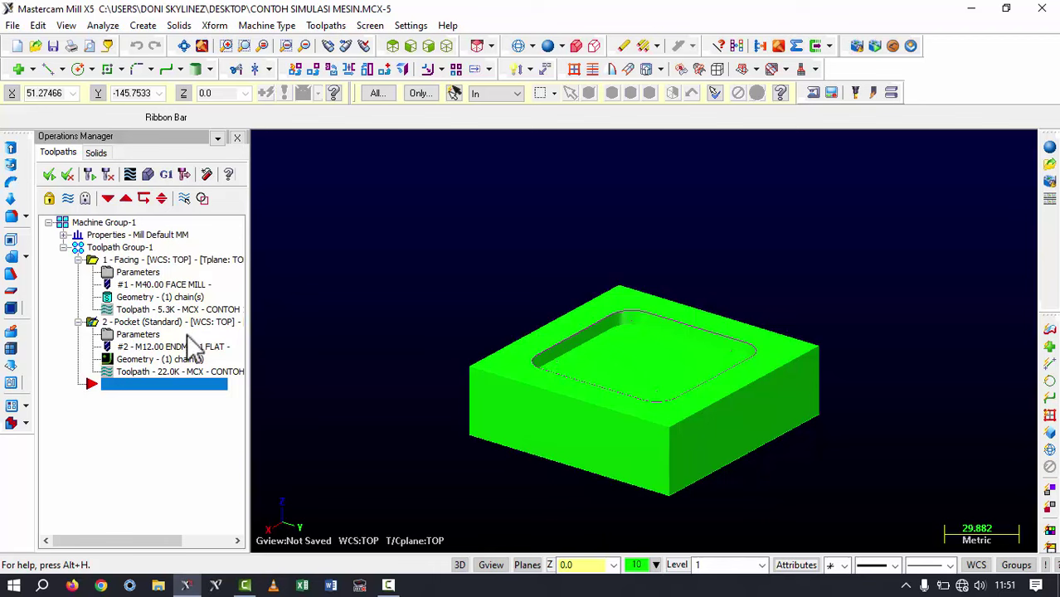
mouse_move(580, 299)
middle_mouse_down()
mouse_move(535, 278)
mouse_move(520, 347)
middle_mouse_up()
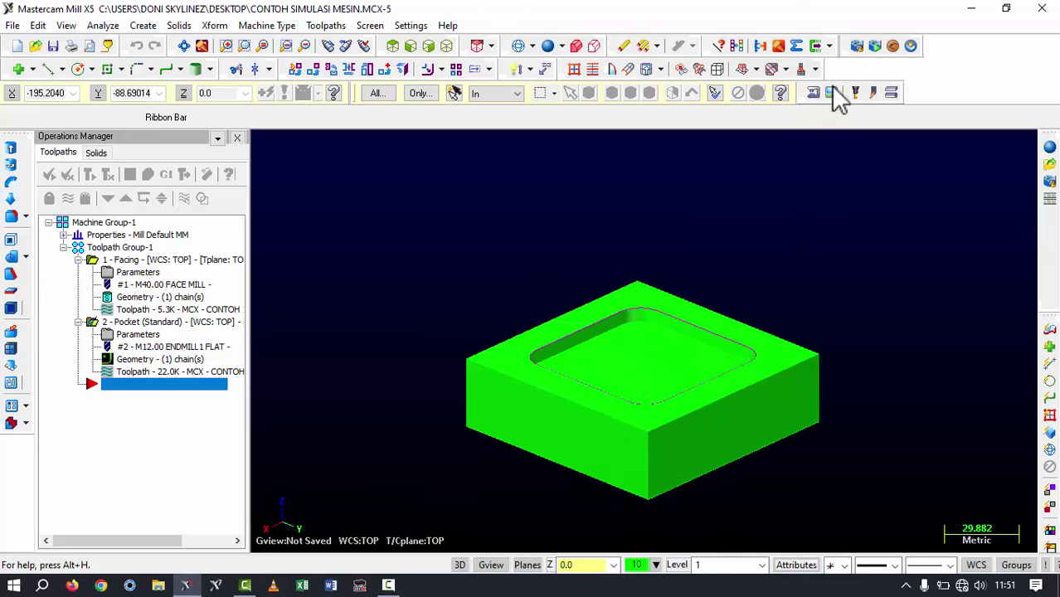
- In Simulation startup settings, change the machine from 5_5AXGEN_VMCTTAB to 1_3AXGEN_VMC
left_click(858, 46)
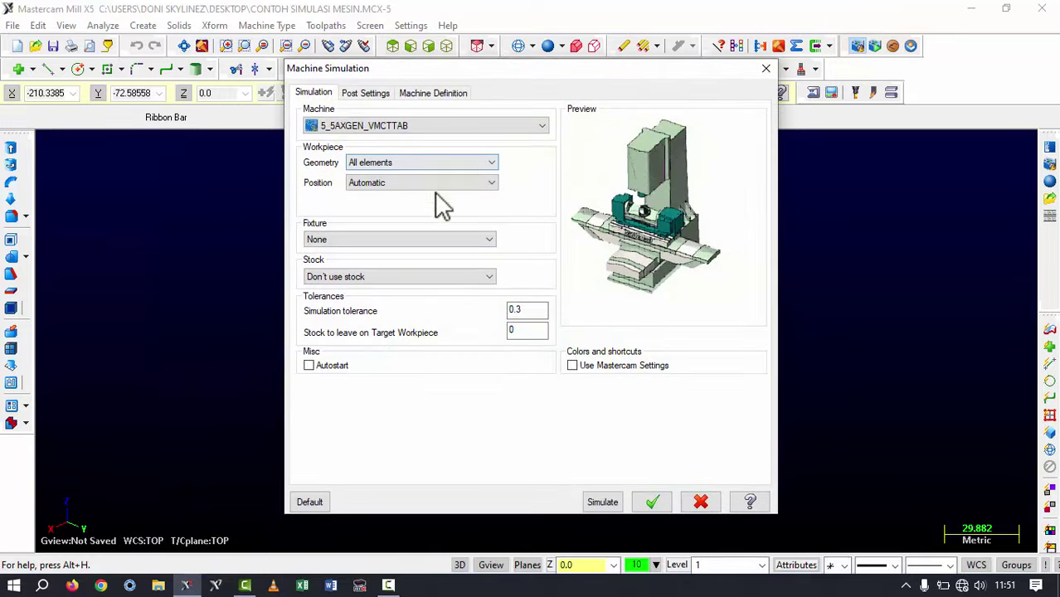
left_click(539, 126)
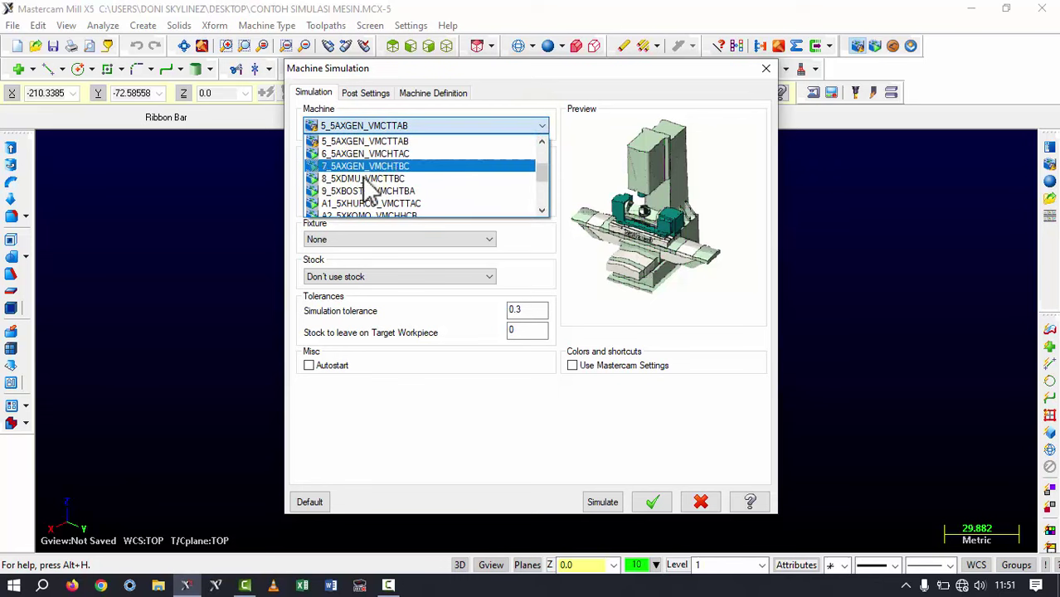
scroll(375, 212, "up", 1)
scroll(374, 211, "up", 2)
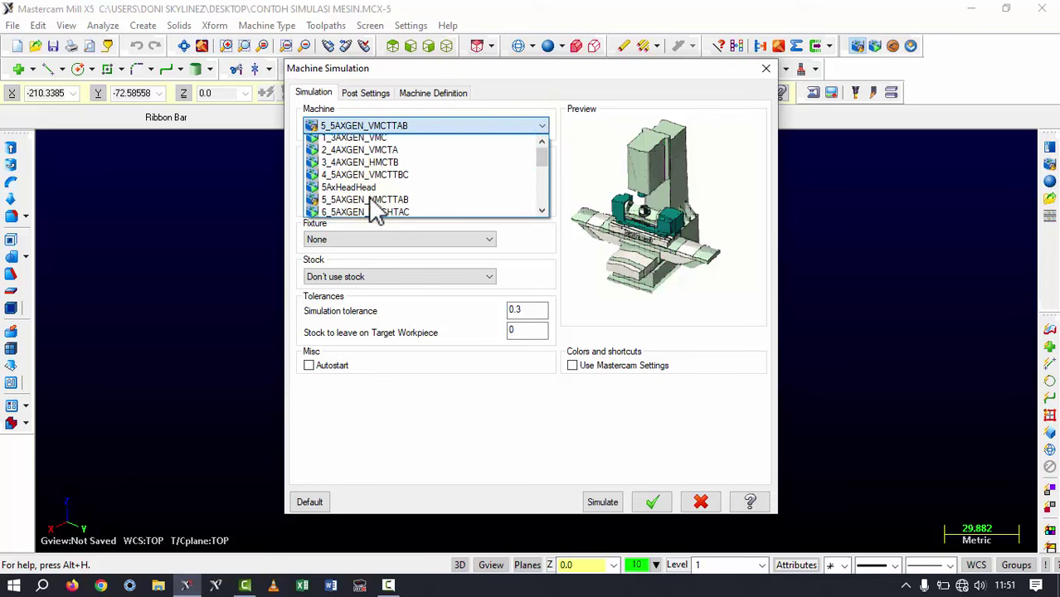
scroll(374, 211, "up", 1)
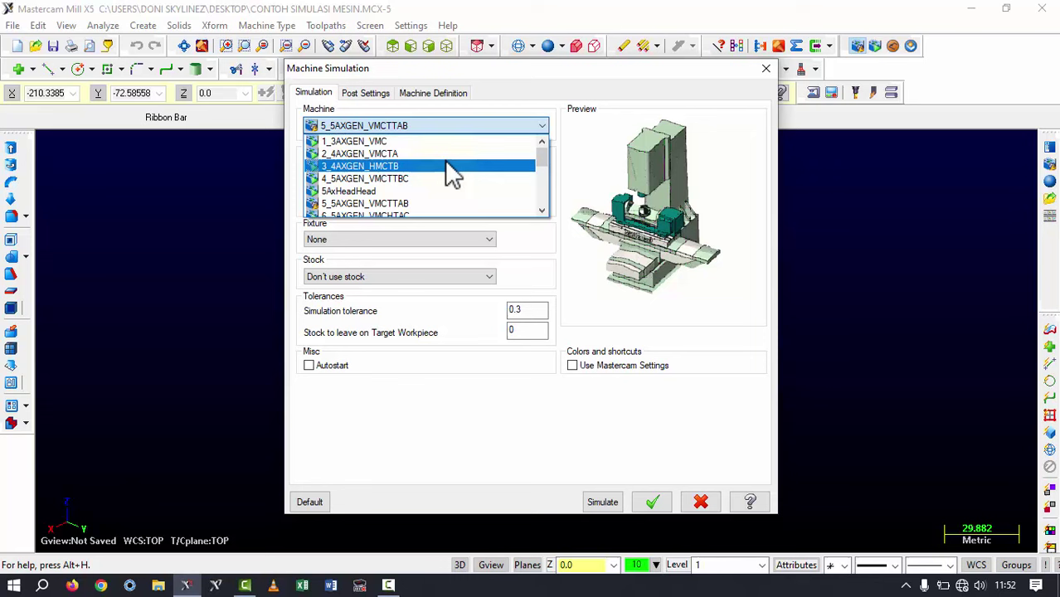
left_click(338, 143)
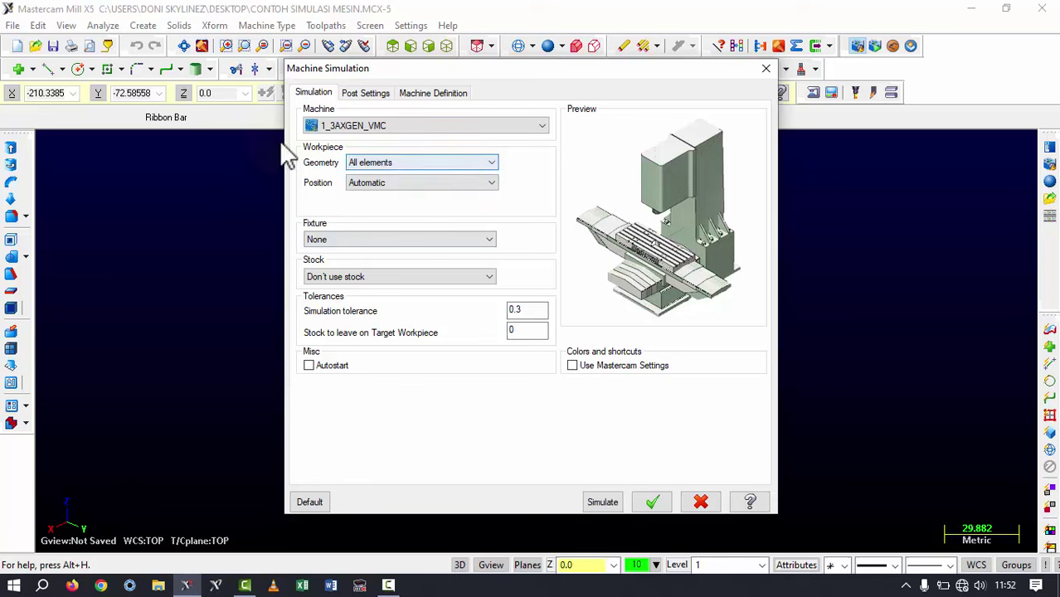
left_click(378, 162)
left_click(359, 177)
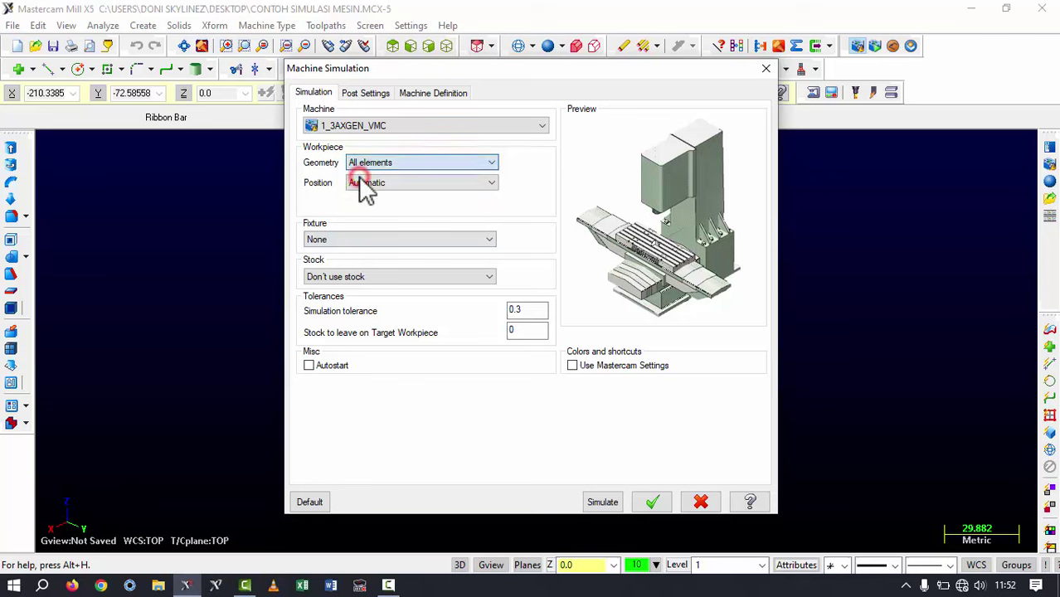
left_click(412, 182)
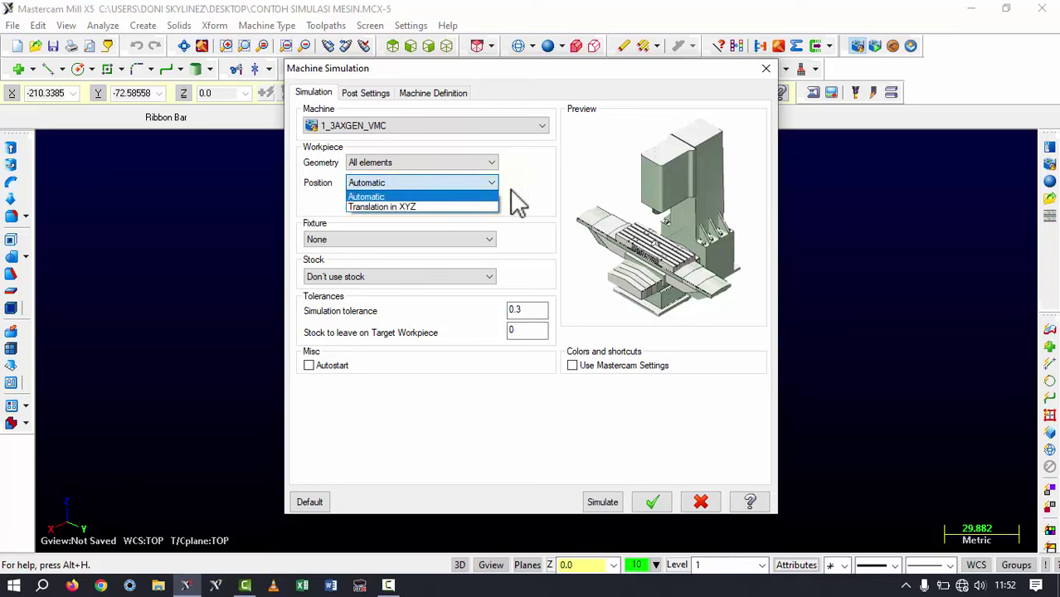
left_click(374, 197)
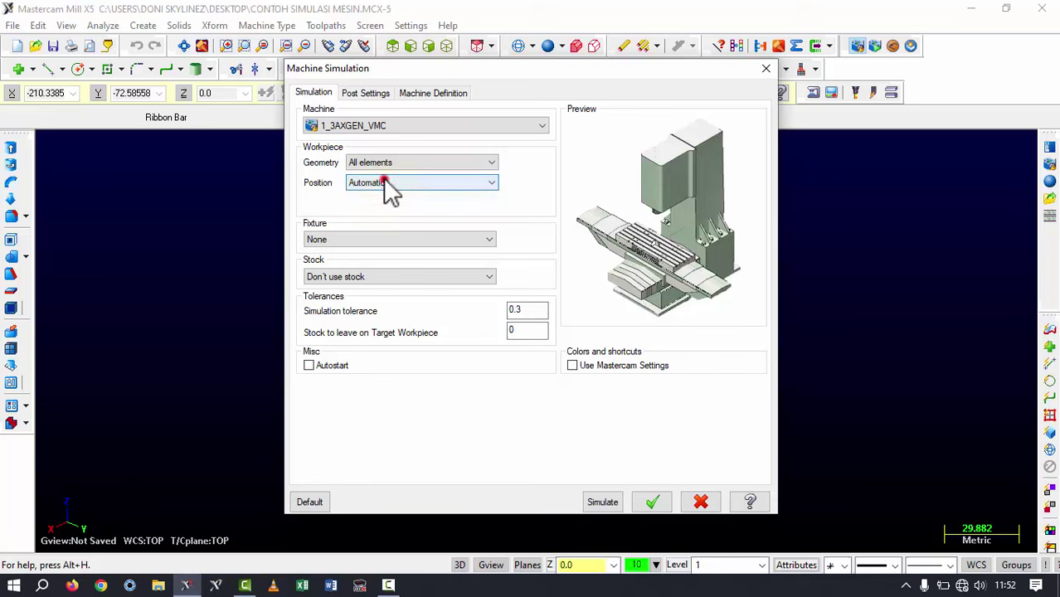
left_click(389, 184)
left_click(392, 205)
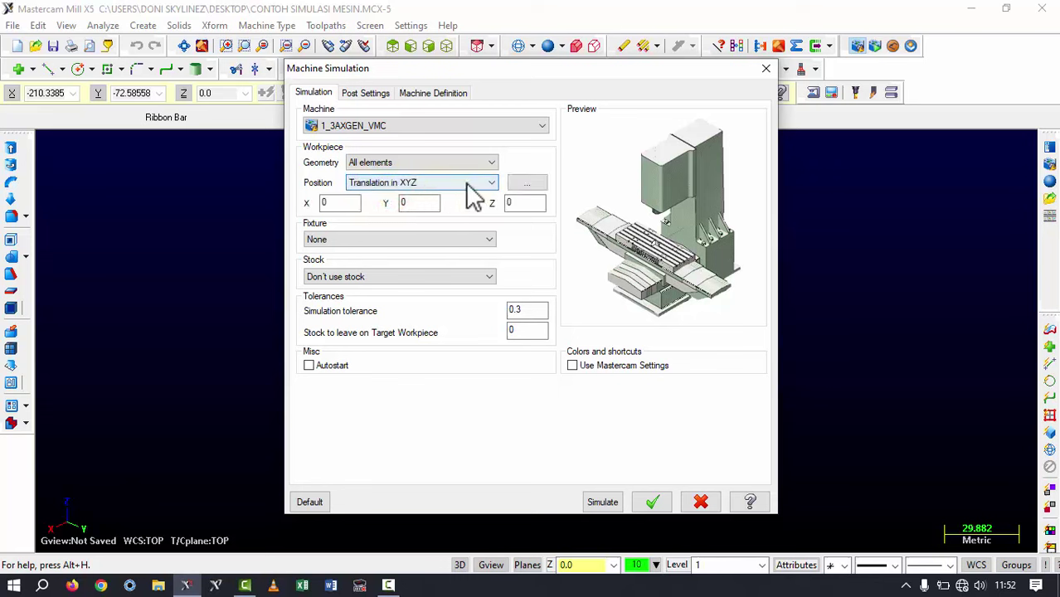
left_click(453, 184)
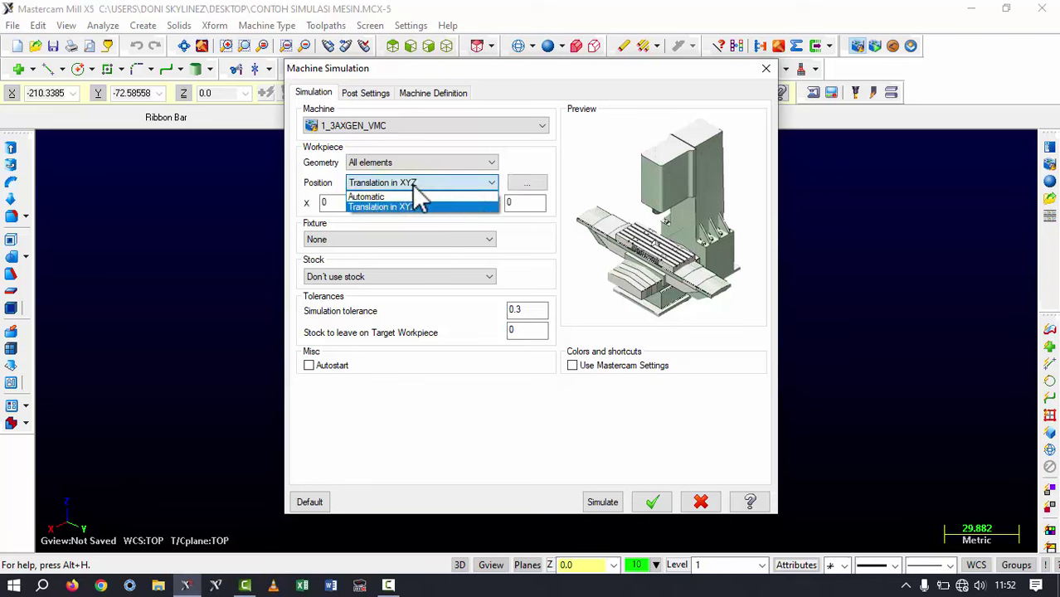
left_click(365, 199)
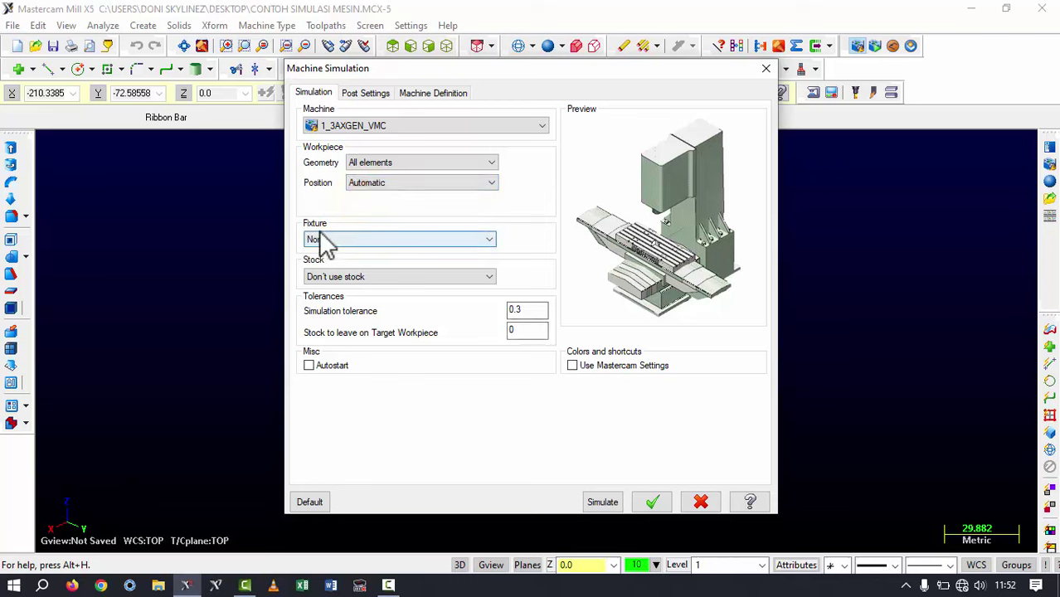
left_click(481, 240)
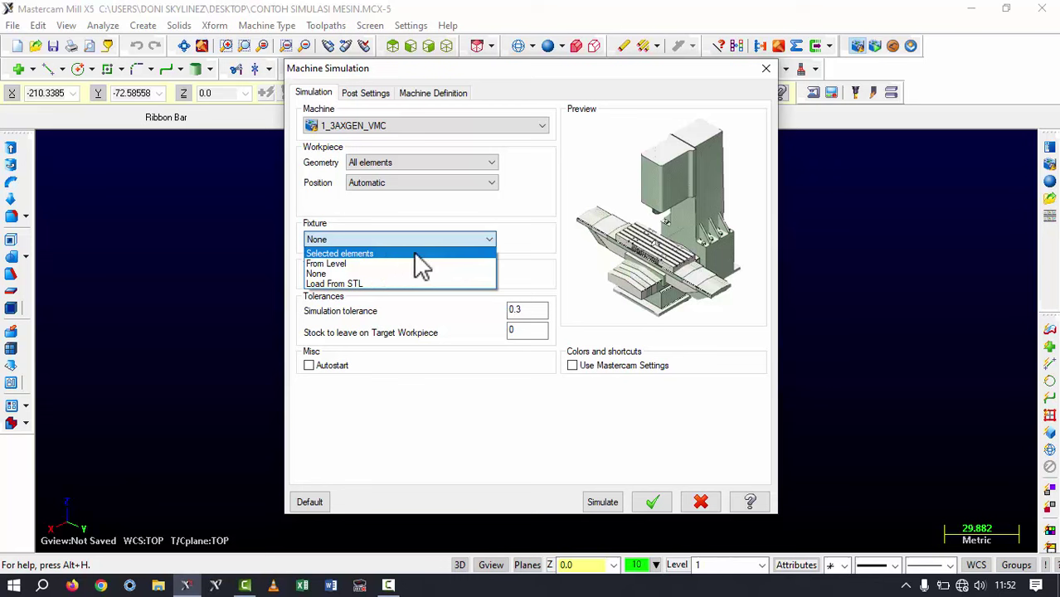
left_click(329, 274)
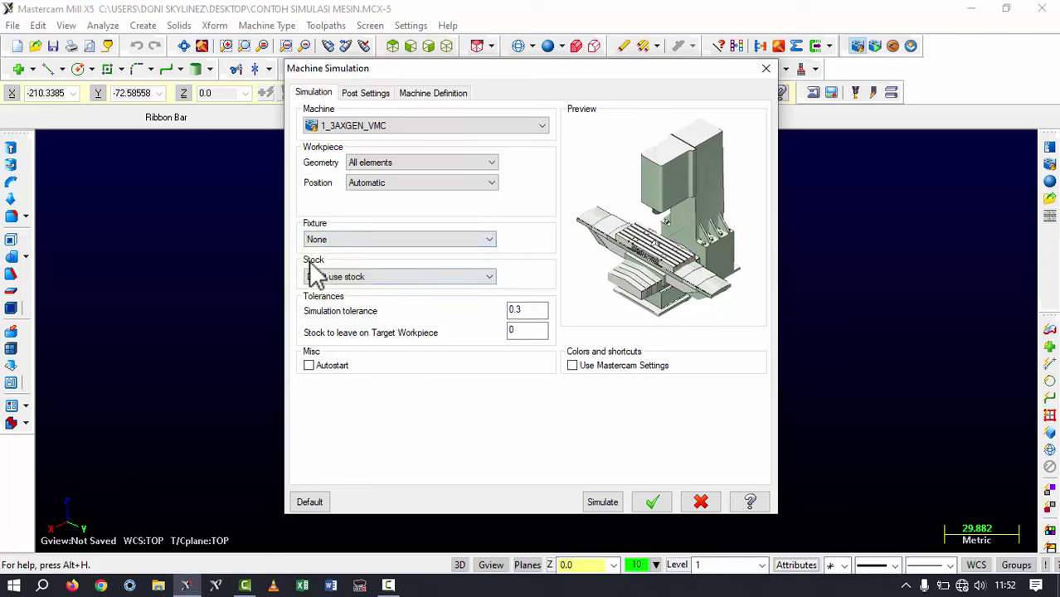
- Set Stock to Use Mastercam stock definition, then cancel the Machine Simulation dialog
left_click(452, 277)
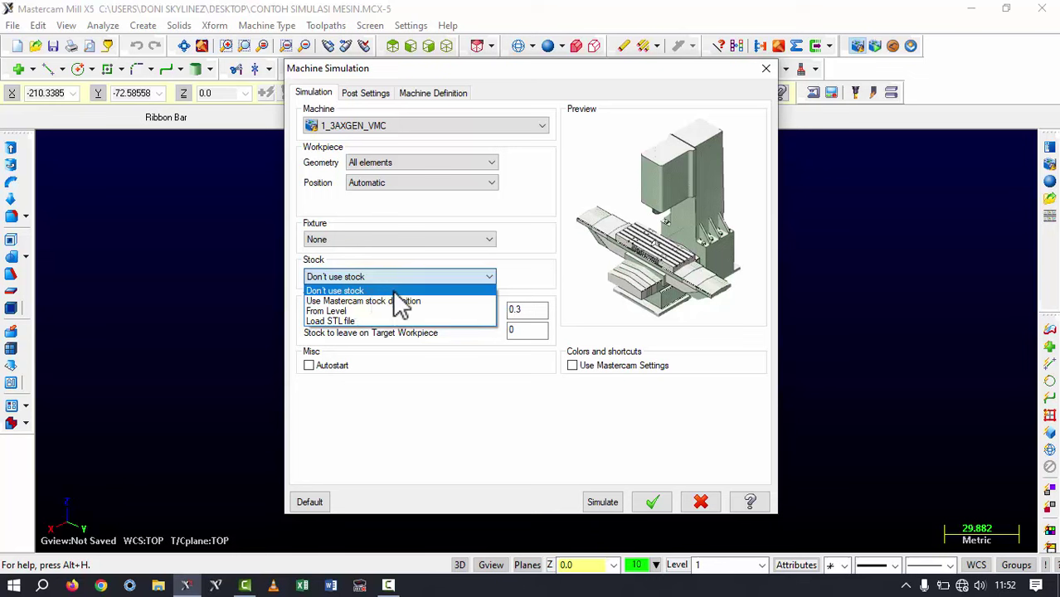
left_click(635, 75)
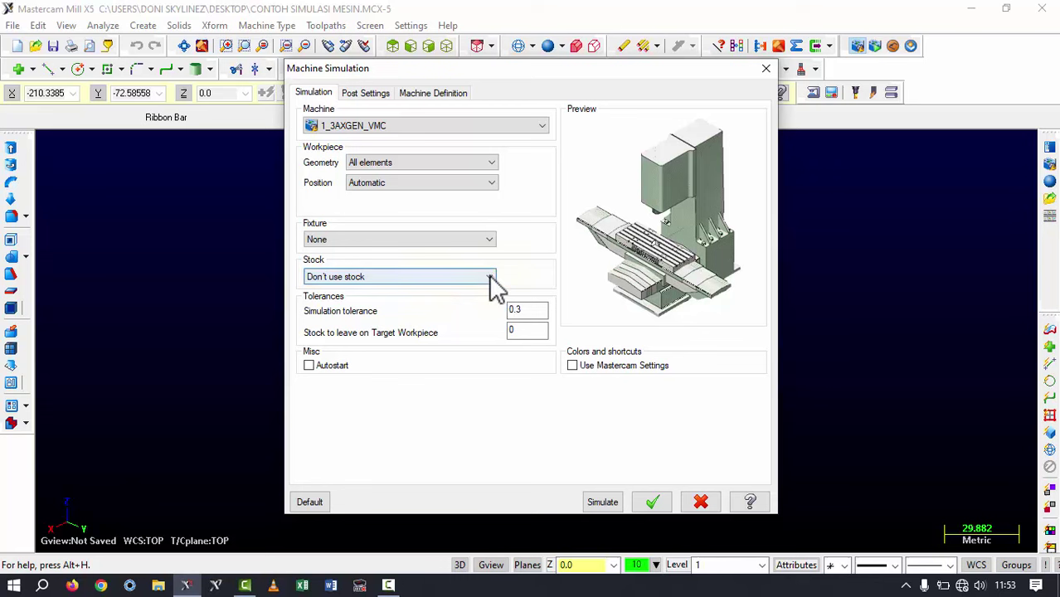
left_click(459, 280)
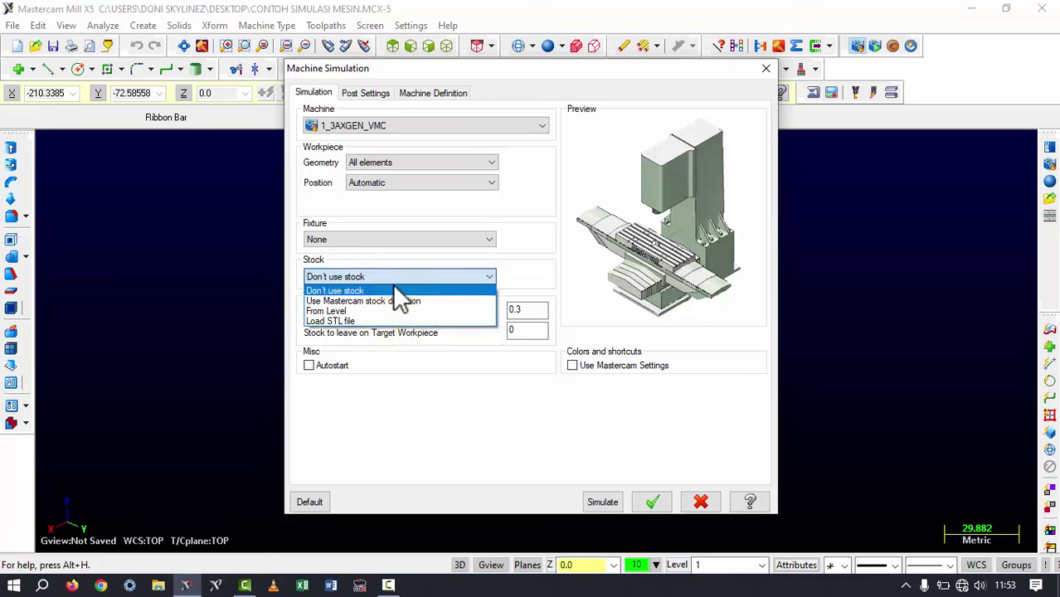
left_click(382, 301)
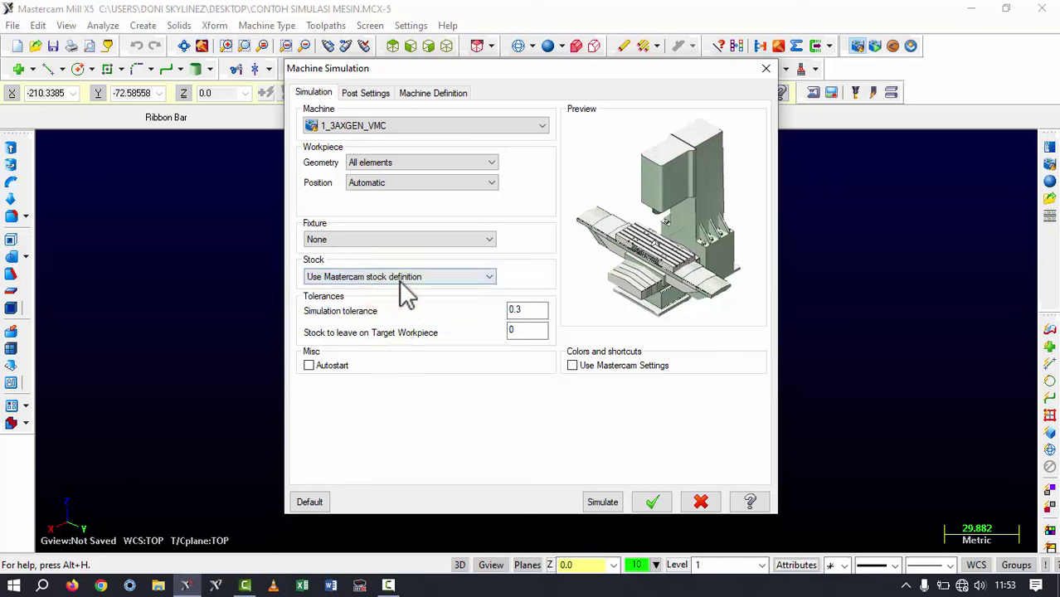
left_click(711, 497)
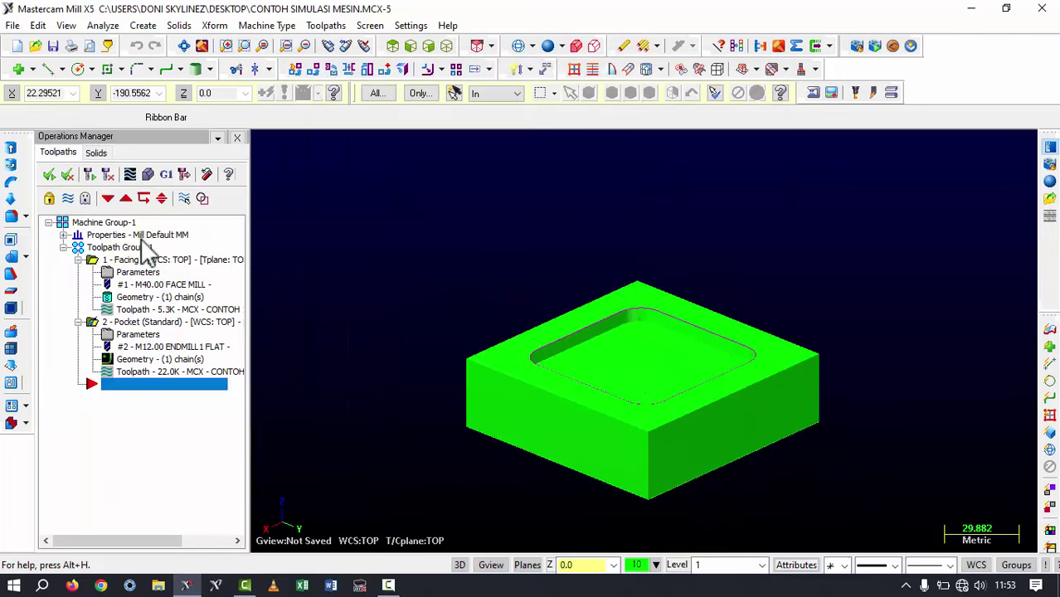
- Fit the 100 × 100 stock to two opposite part corners and set its height and origin Z to 32
left_click(63, 235)
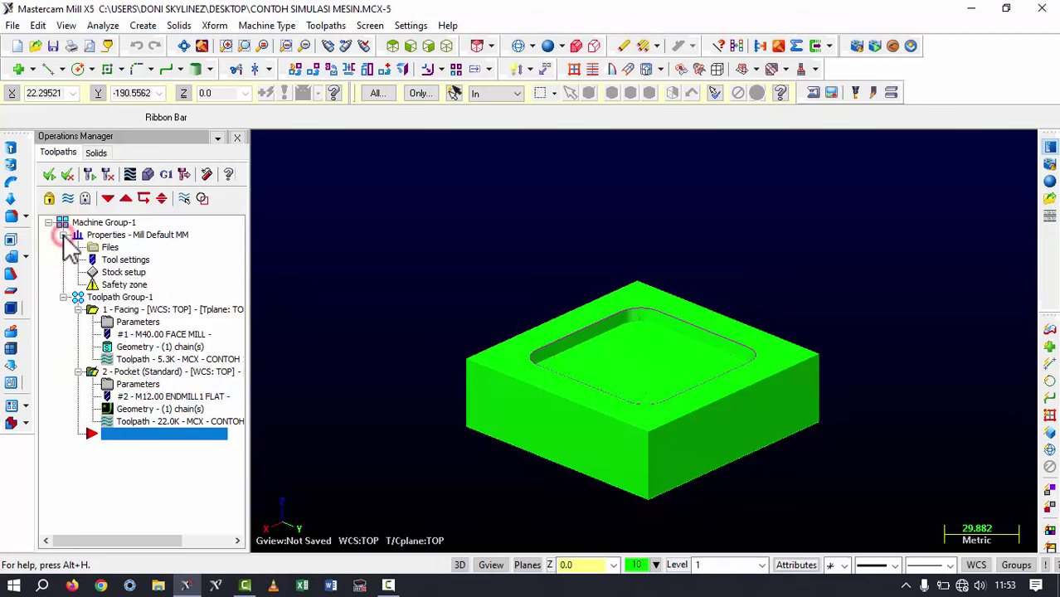
left_click(120, 272)
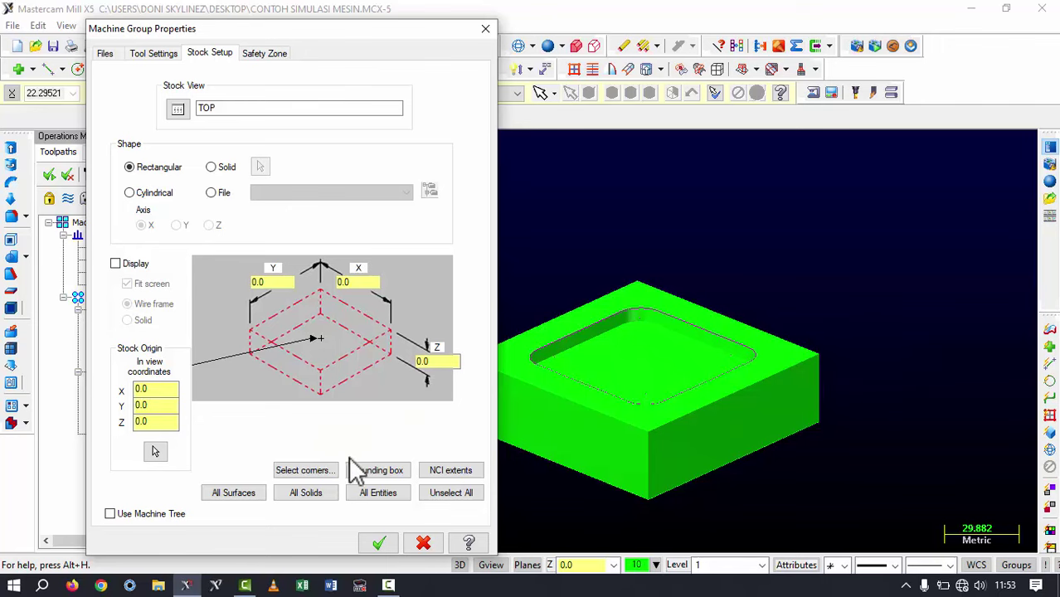
left_click(319, 469)
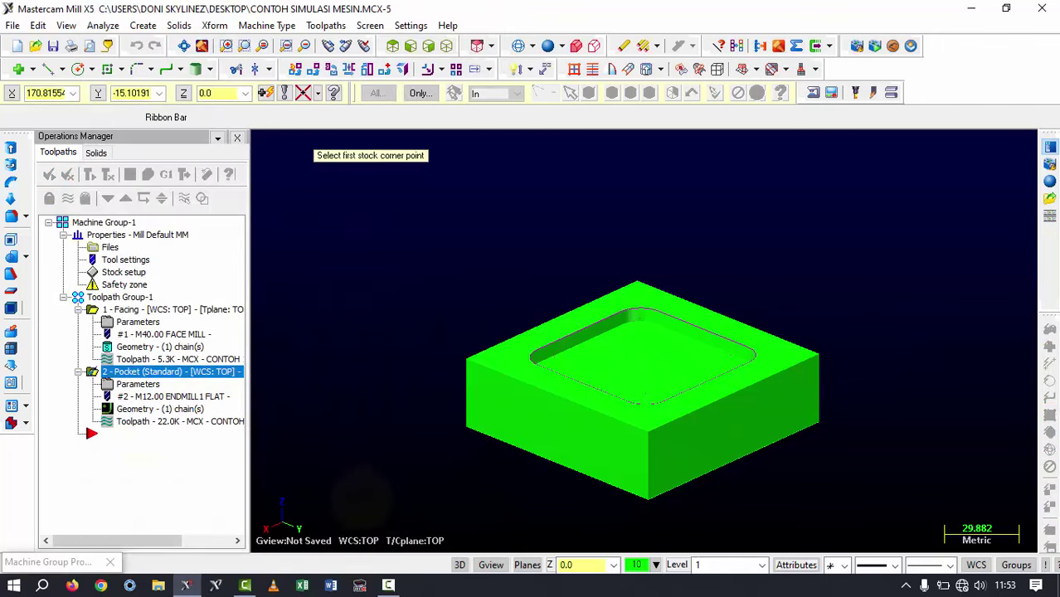
left_click(466, 428)
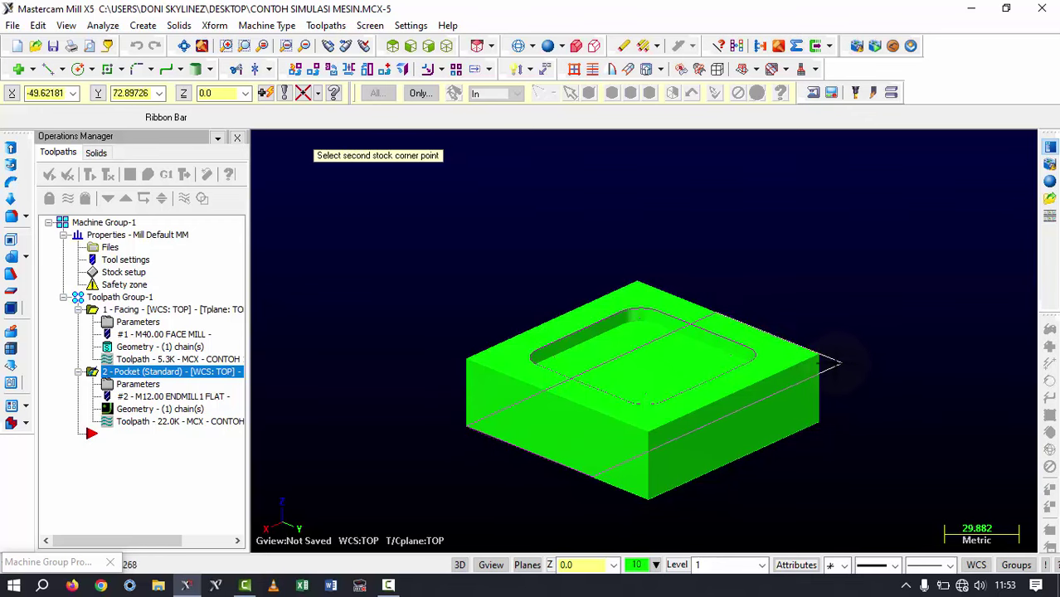
left_click(816, 355)
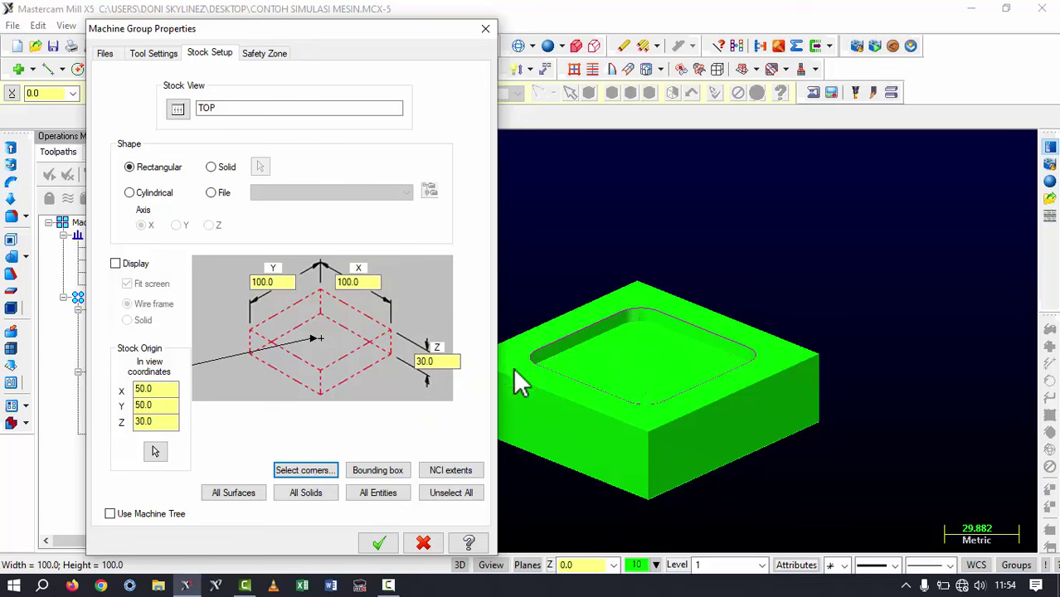
left_click(448, 362)
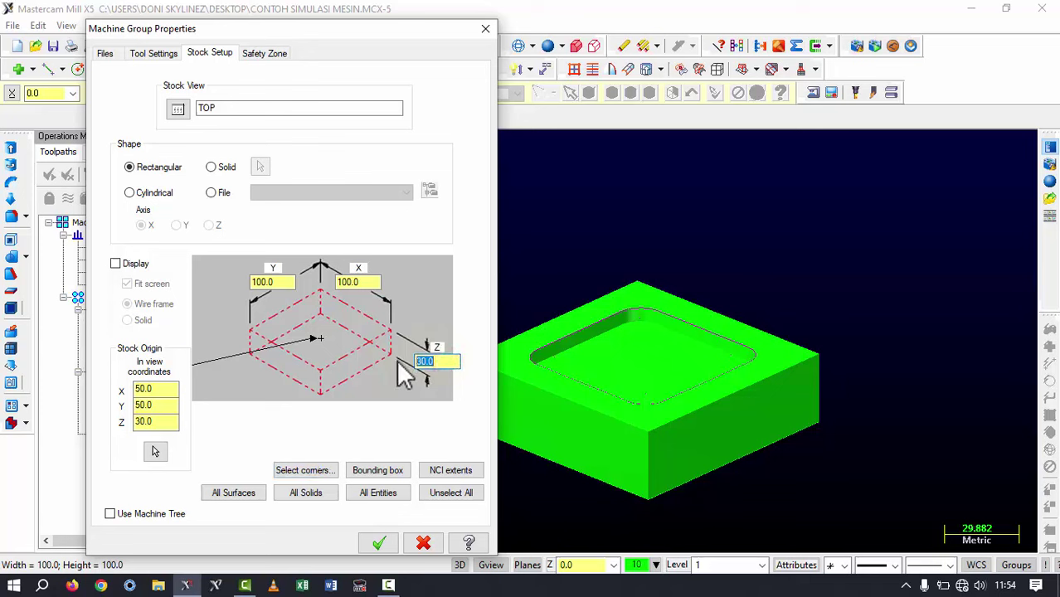
type("32")
double_click(164, 422)
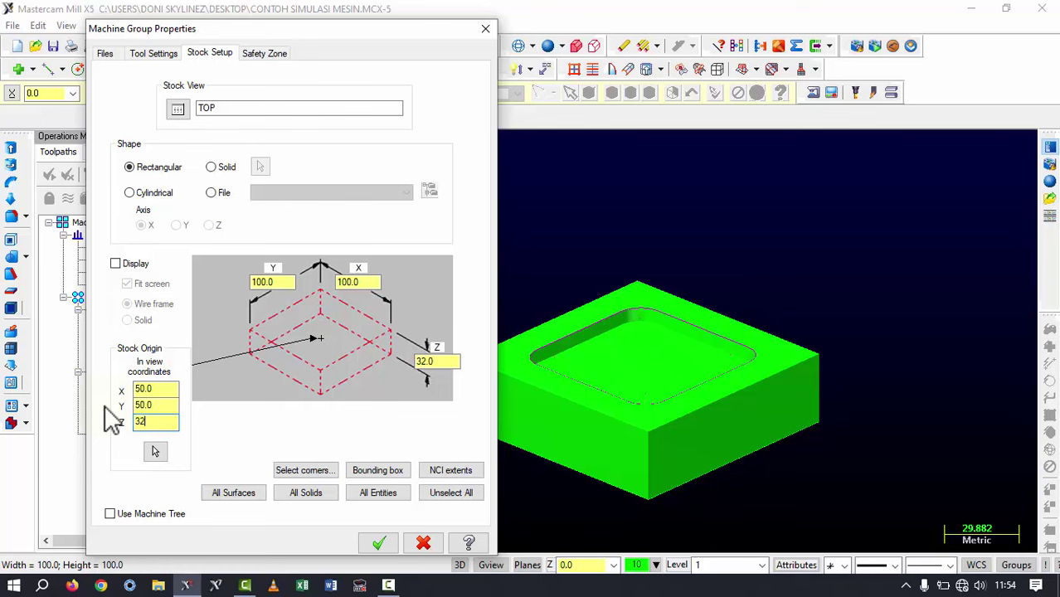
left_click(378, 543)
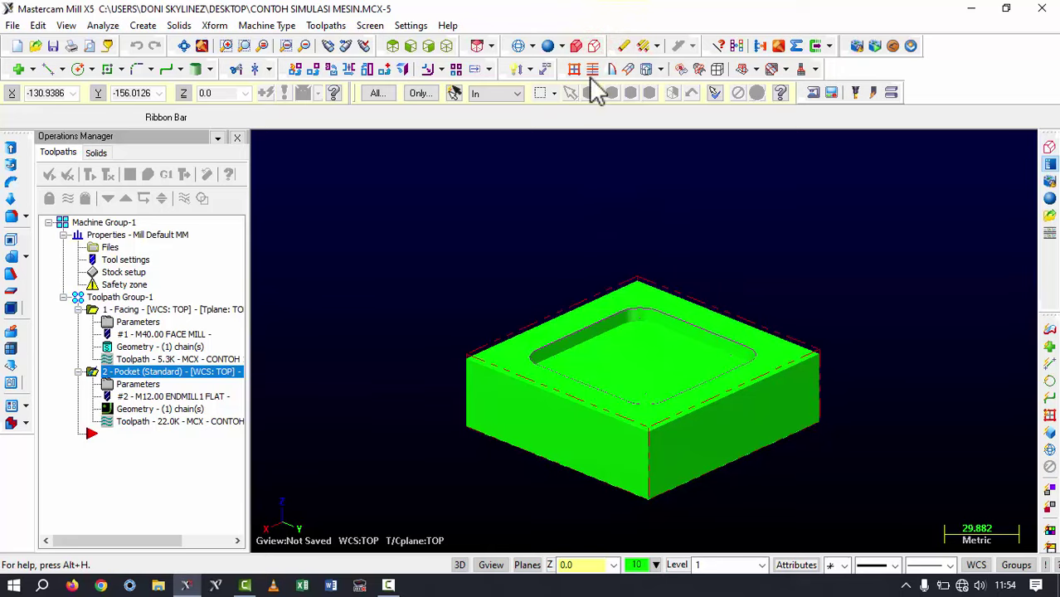
- Show the stock shaded around the part, then return to the isometric view
left_click(578, 49)
left_click(578, 48)
middle_click_drag(628, 190, 670, 352)
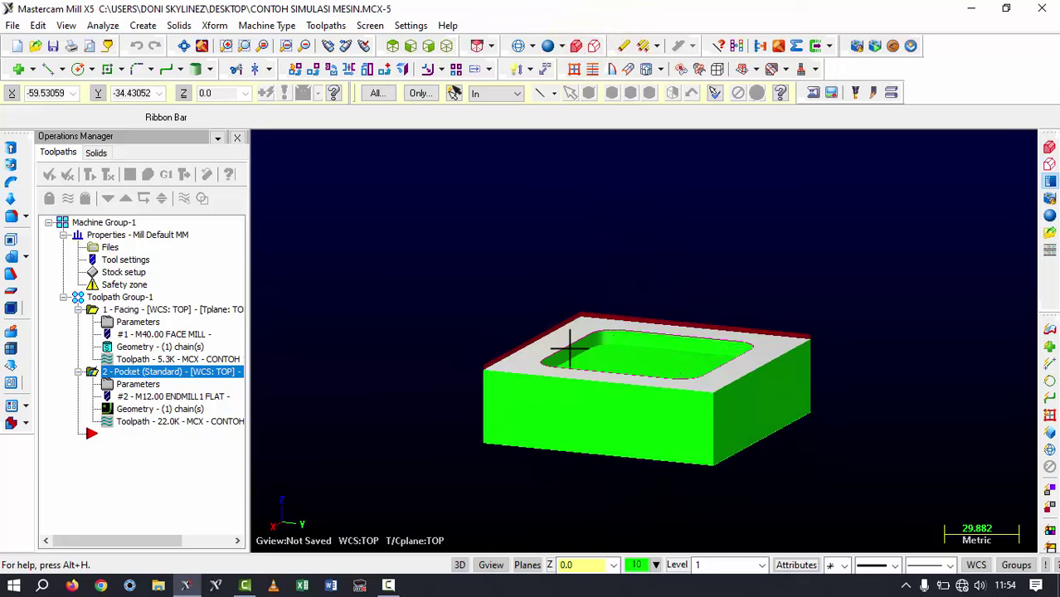
left_click(611, 66)
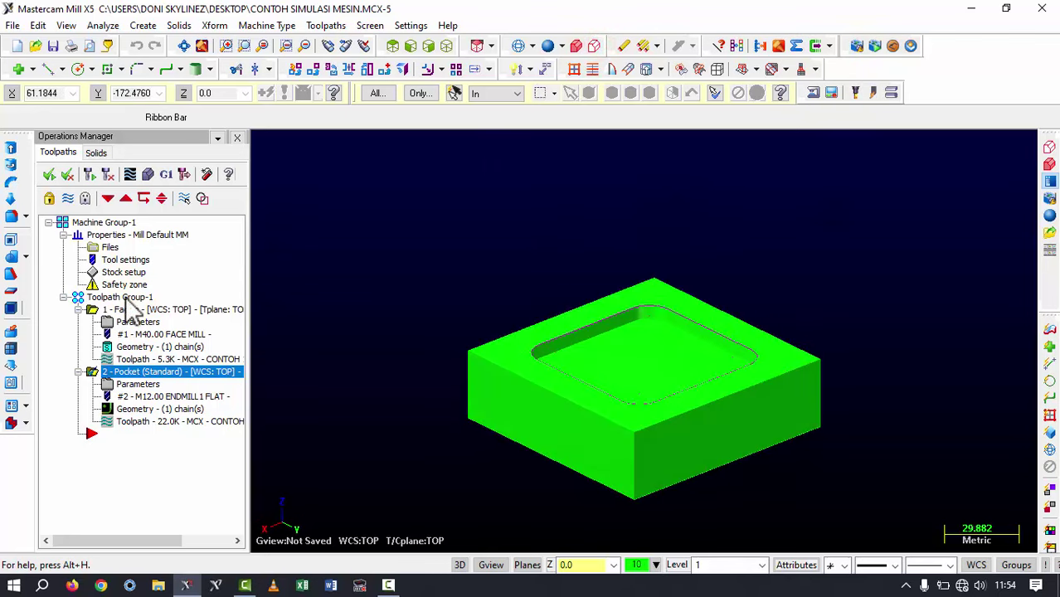
- Select all toolpaths and choose the 1_3AXGEN_VMC machine, with all elements as workpiece and automatic position
left_click(125, 298)
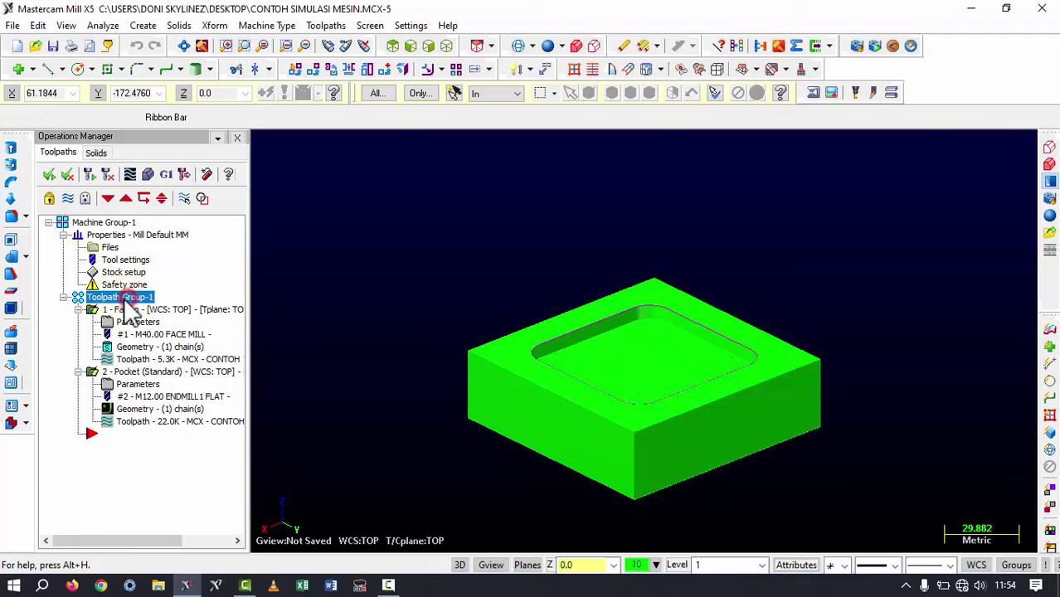
left_click(859, 48)
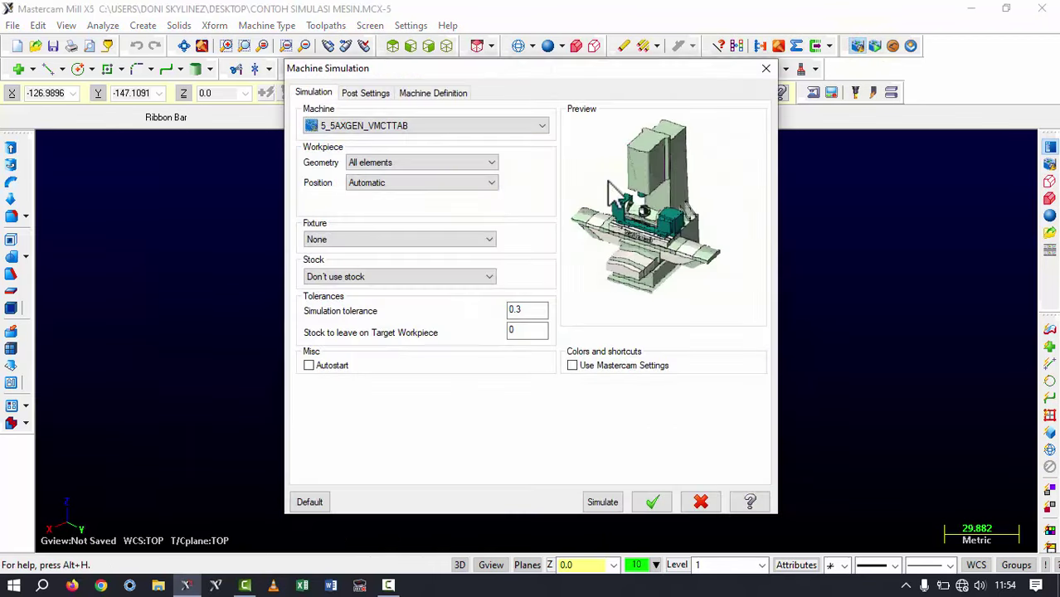
left_click(403, 127)
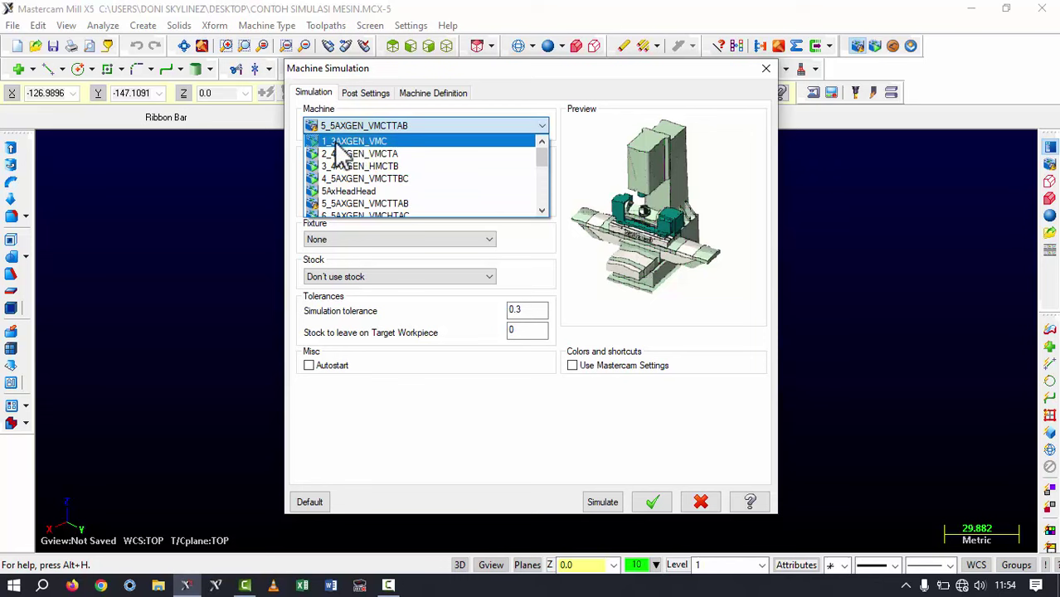
left_click(375, 143)
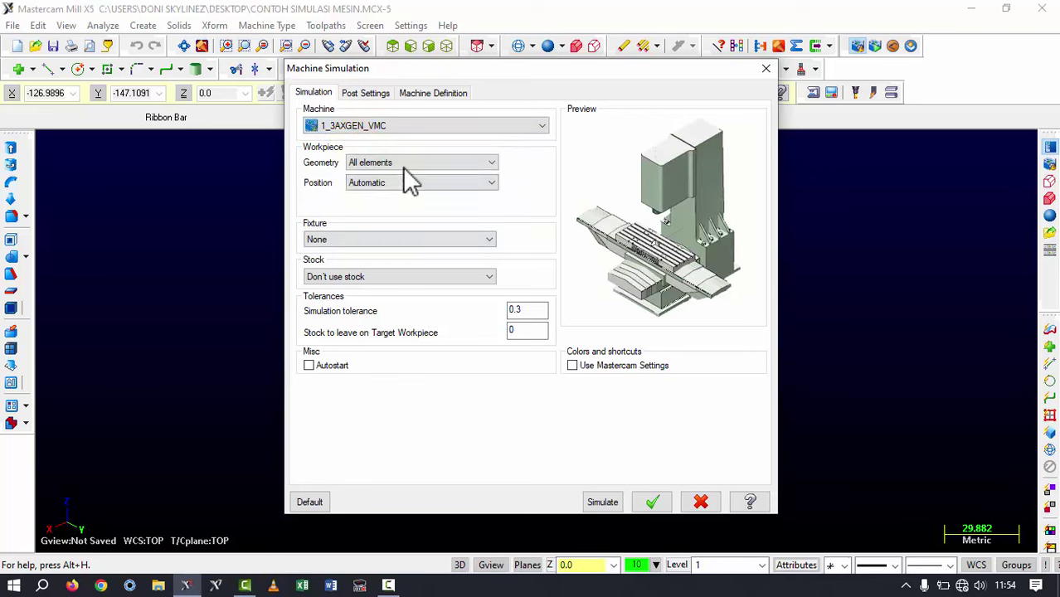
left_click(401, 162)
left_click(383, 173)
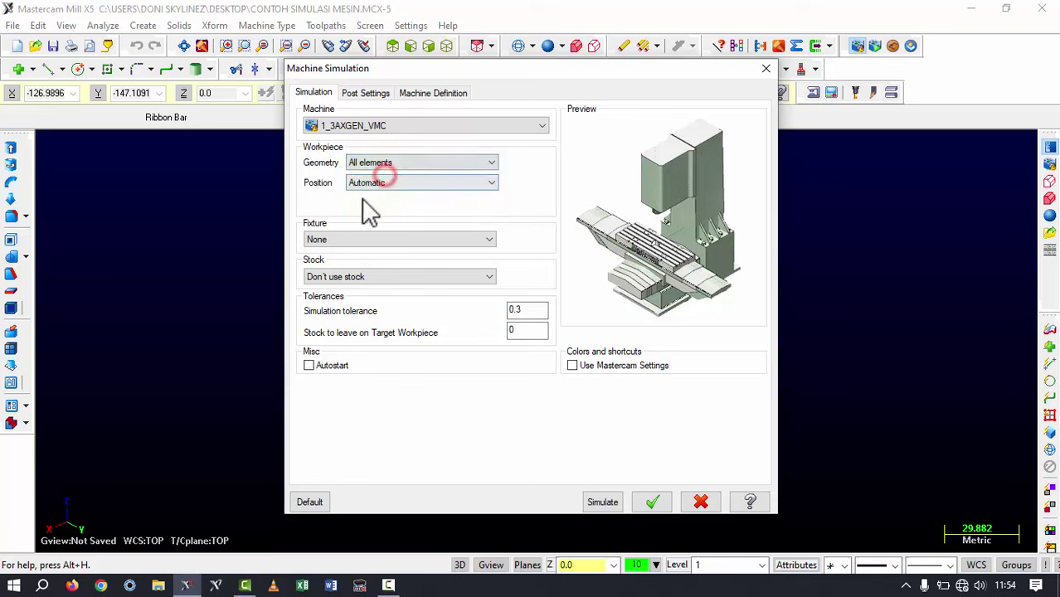
left_click(382, 188)
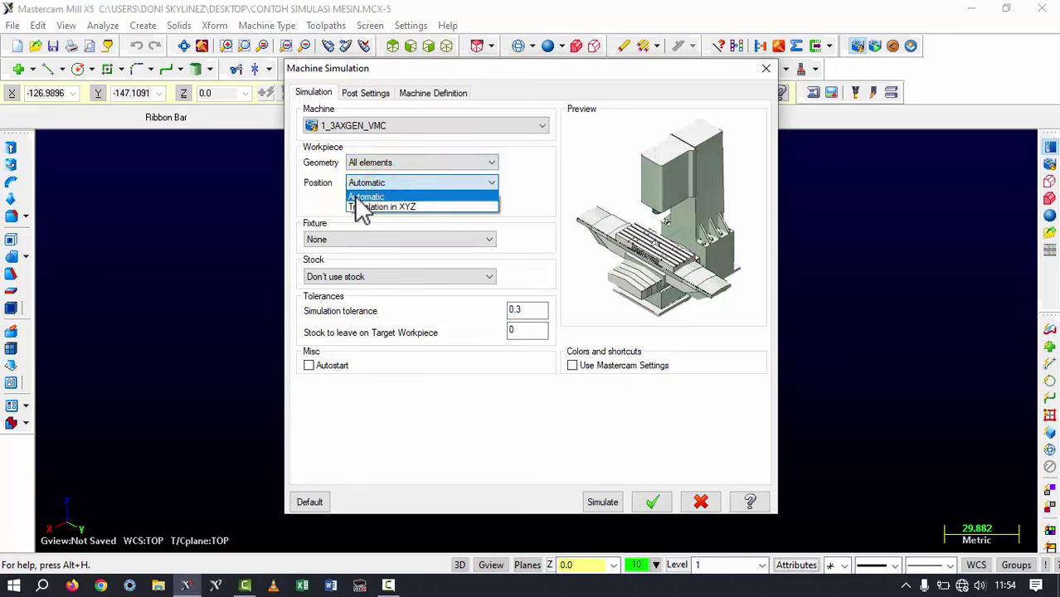
left_click(365, 198)
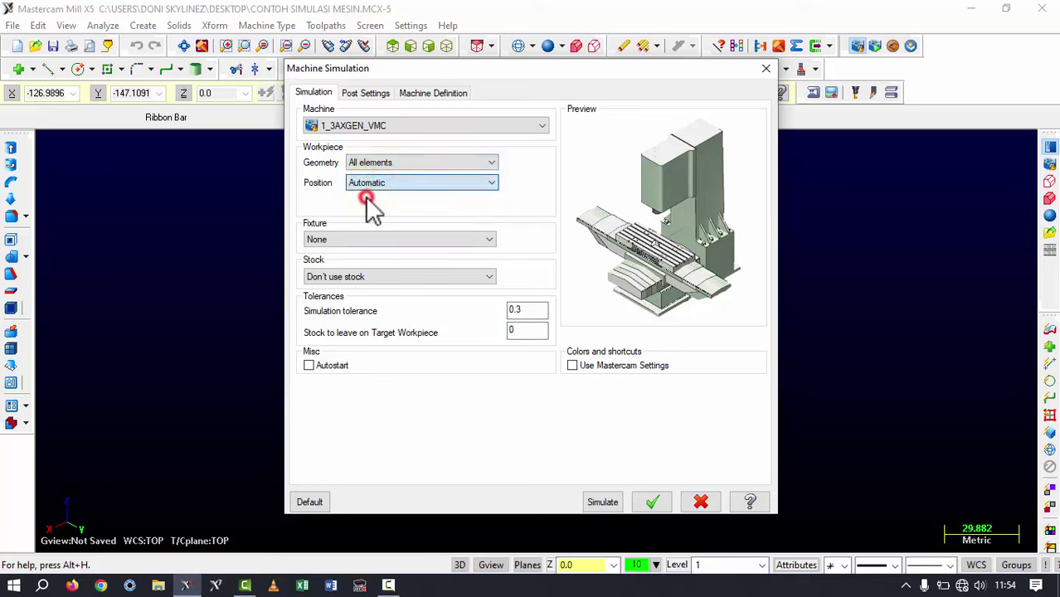
- Use no fixture and the Mastercam stock definition, then launch the machine simulation
left_click(397, 239)
left_click(326, 274)
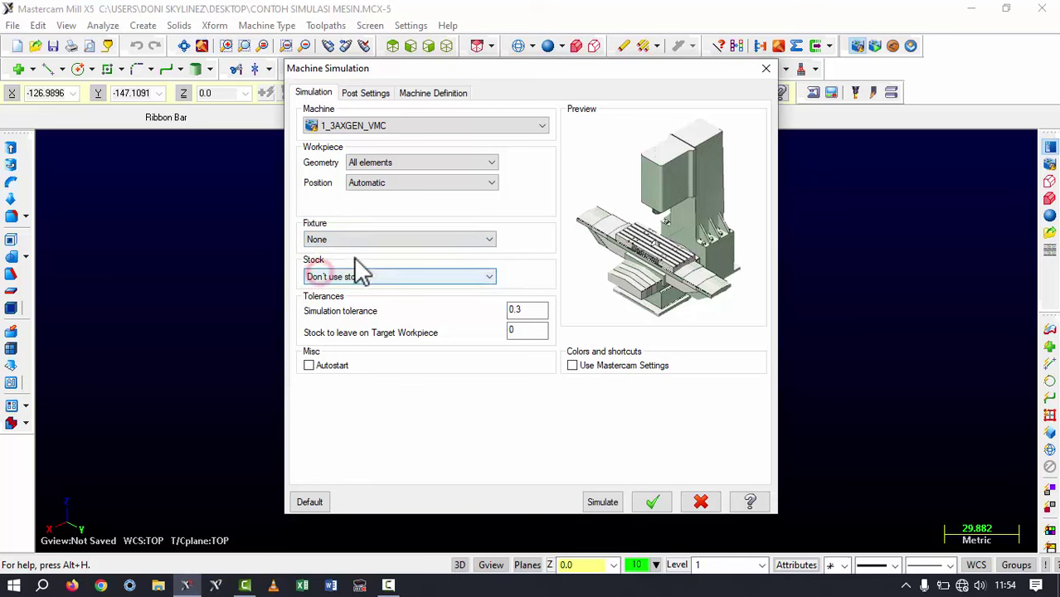
left_click(325, 280)
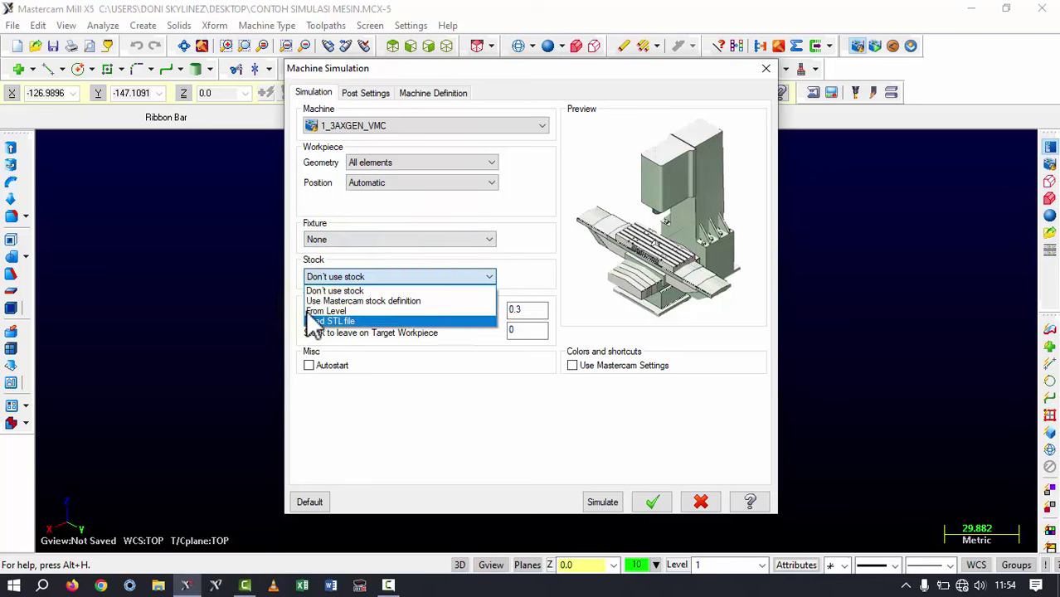
left_click(408, 301)
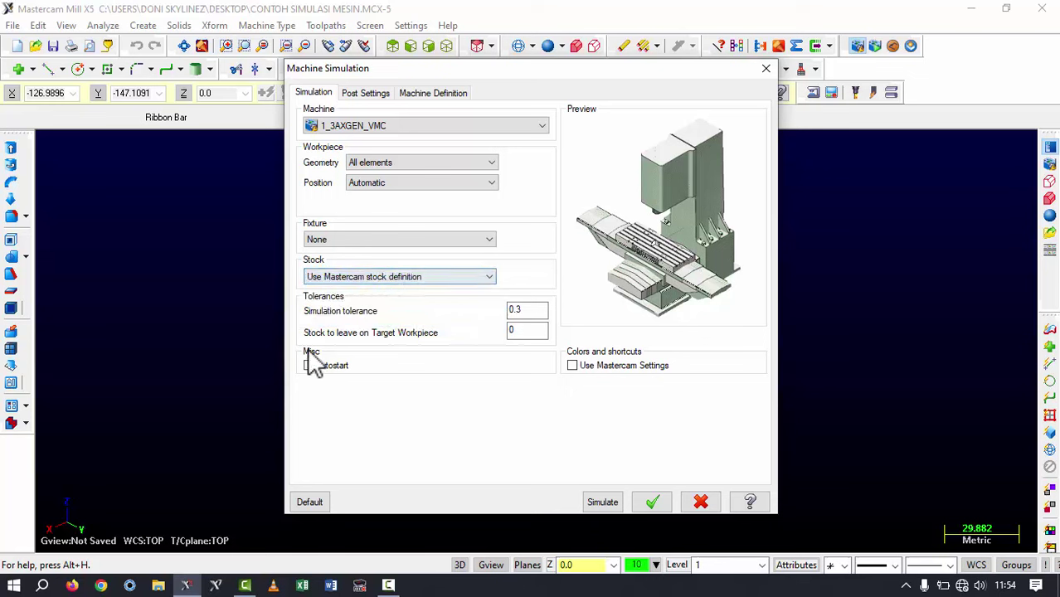
left_click(604, 499)
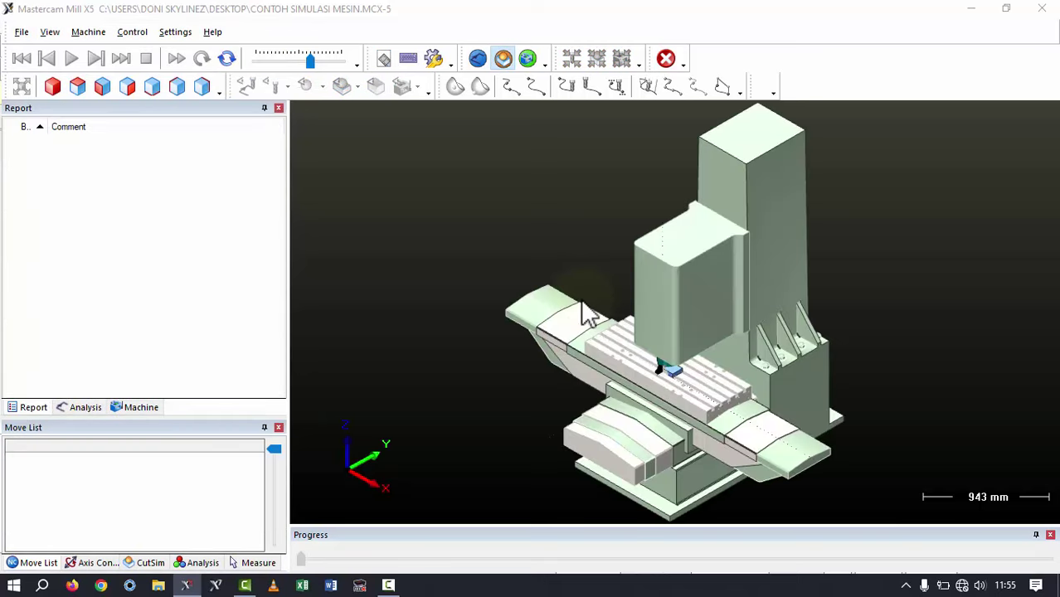
- Zoom and orbit around the machine to examine the spindle, the face mill and the stock block
scroll(452, 342, "up", 2)
scroll(674, 339, "up", 2)
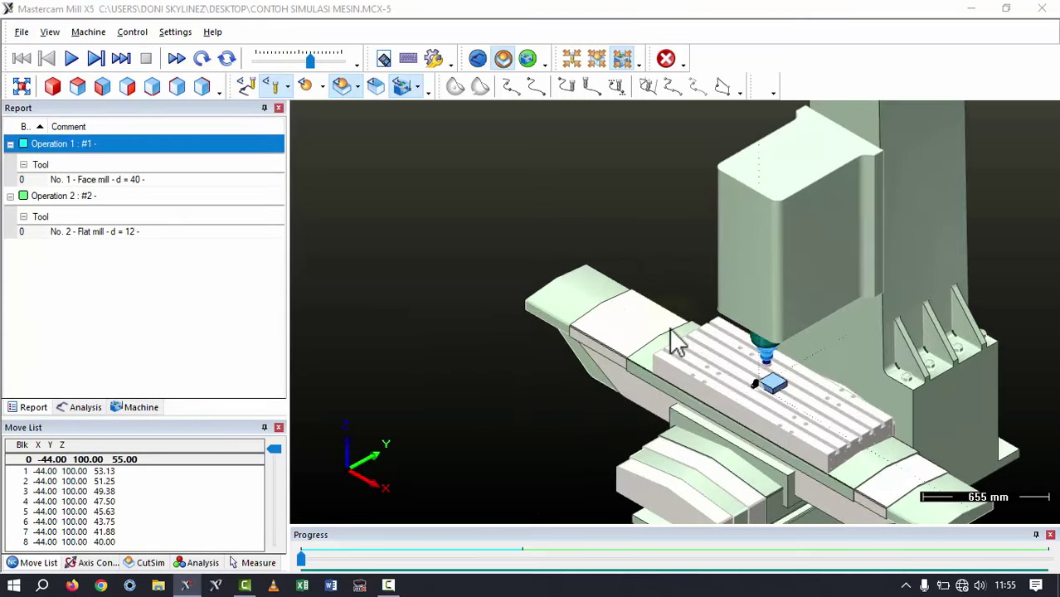
scroll(752, 355, "down", 5)
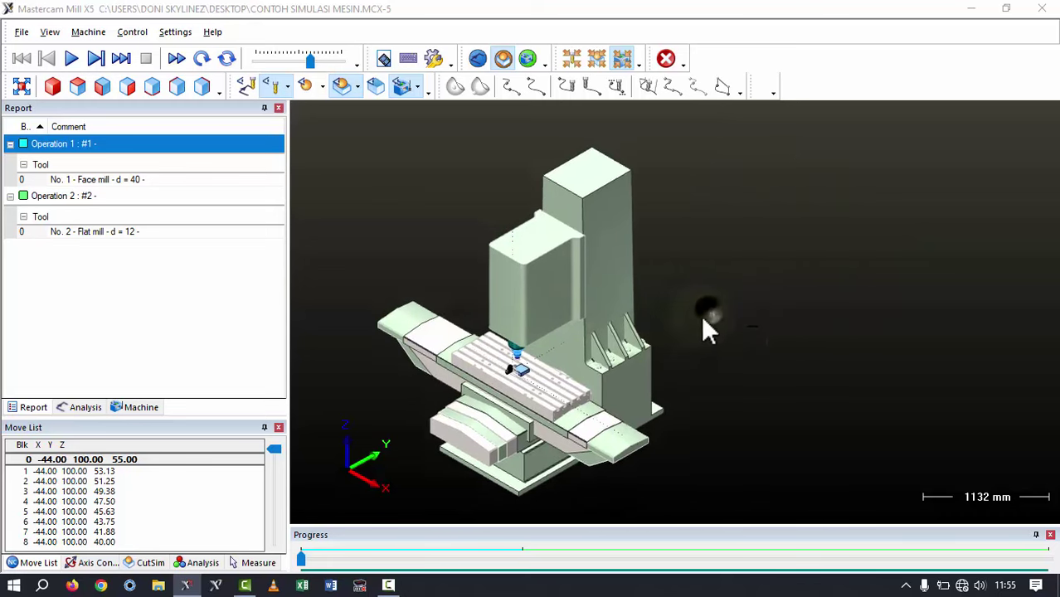
scroll(539, 390, "up", 2)
mouse_move(593, 373)
middle_mouse_down()
mouse_move(539, 389)
mouse_move(581, 357)
middle_mouse_up()
scroll(539, 389, "down", 5)
scroll(543, 381, "up", 4)
scroll(580, 355, "up", 2)
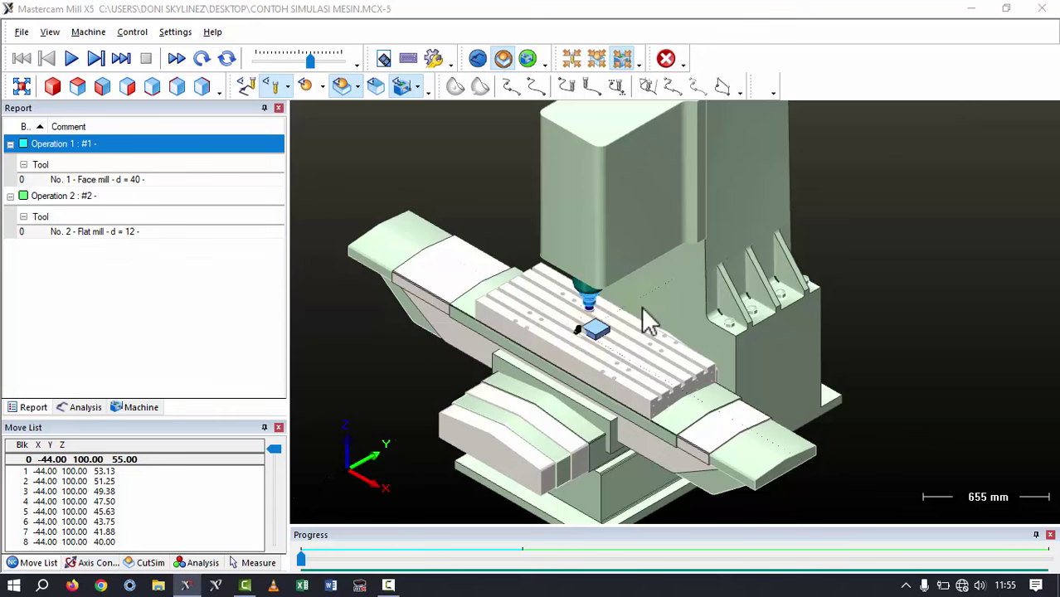
middle_click_drag(597, 312, 599, 295)
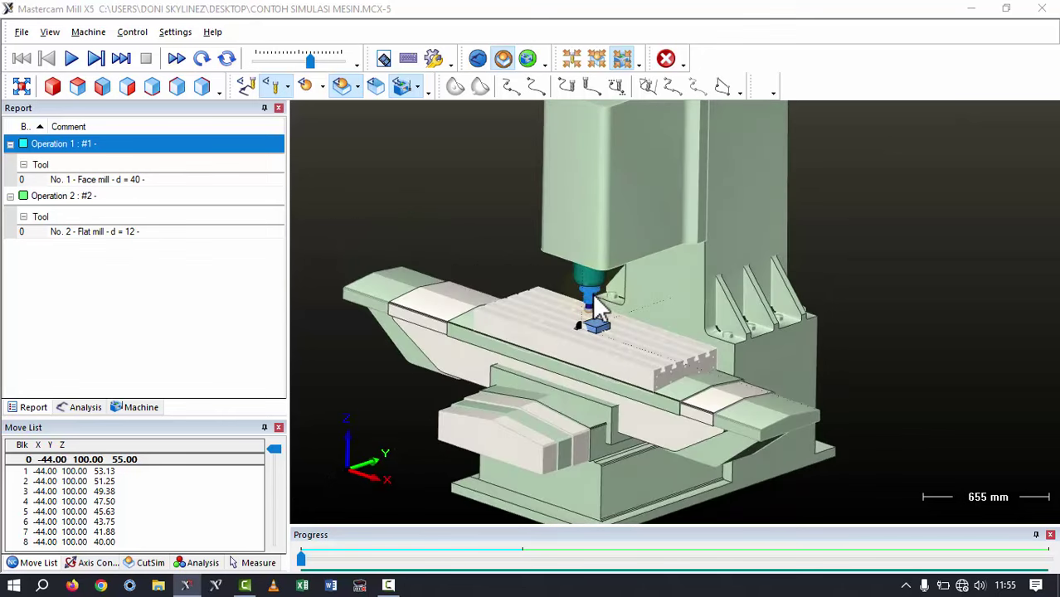
scroll(596, 307, "up", 5)
scroll(589, 308, "up", 3)
scroll(580, 390, "down", 2)
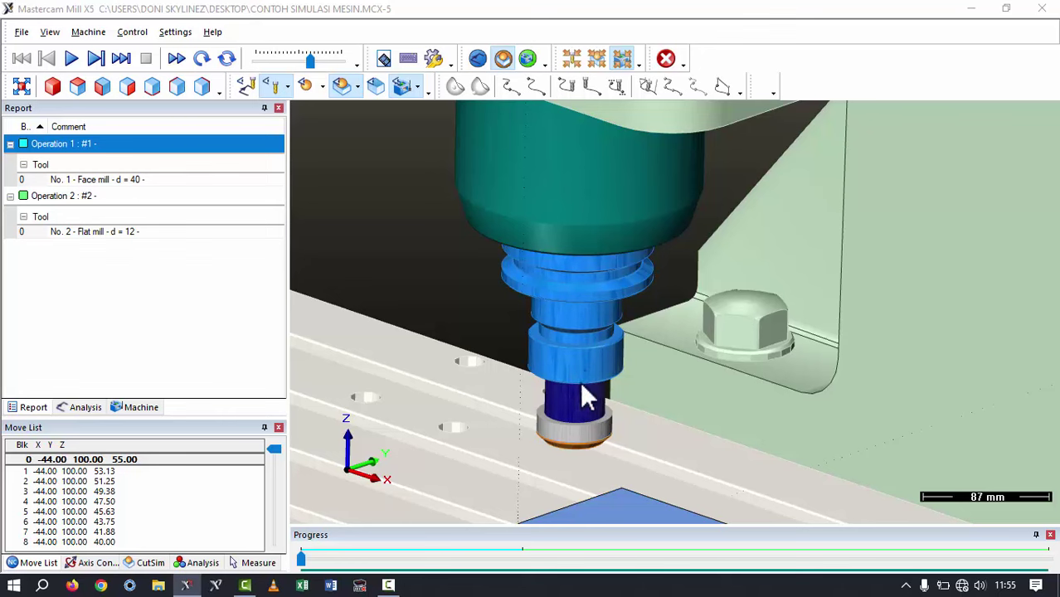
scroll(589, 332, "up", 1)
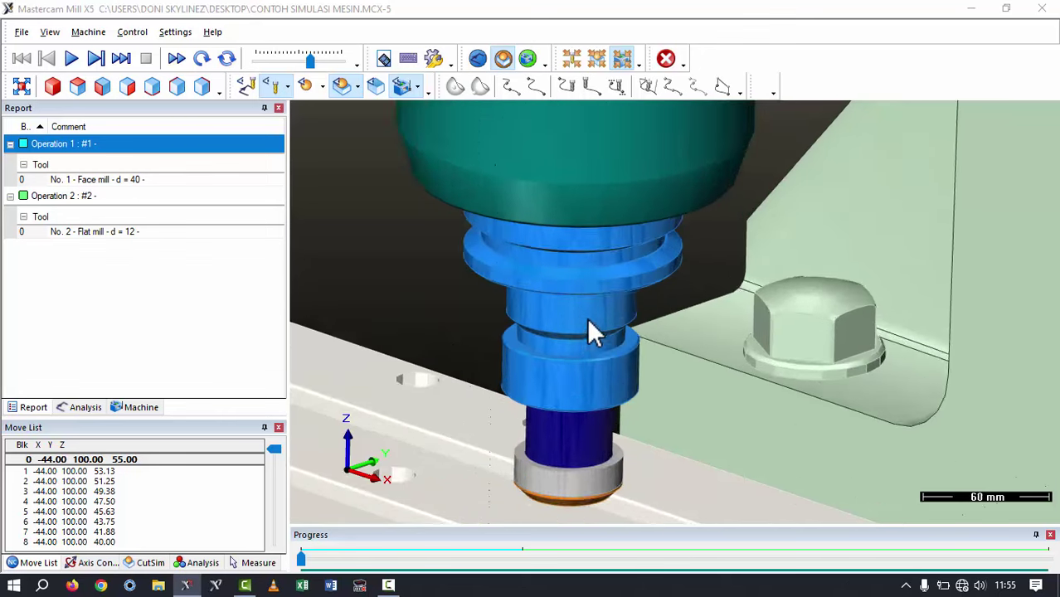
scroll(578, 334, "down", 5)
scroll(578, 340, "up", 2)
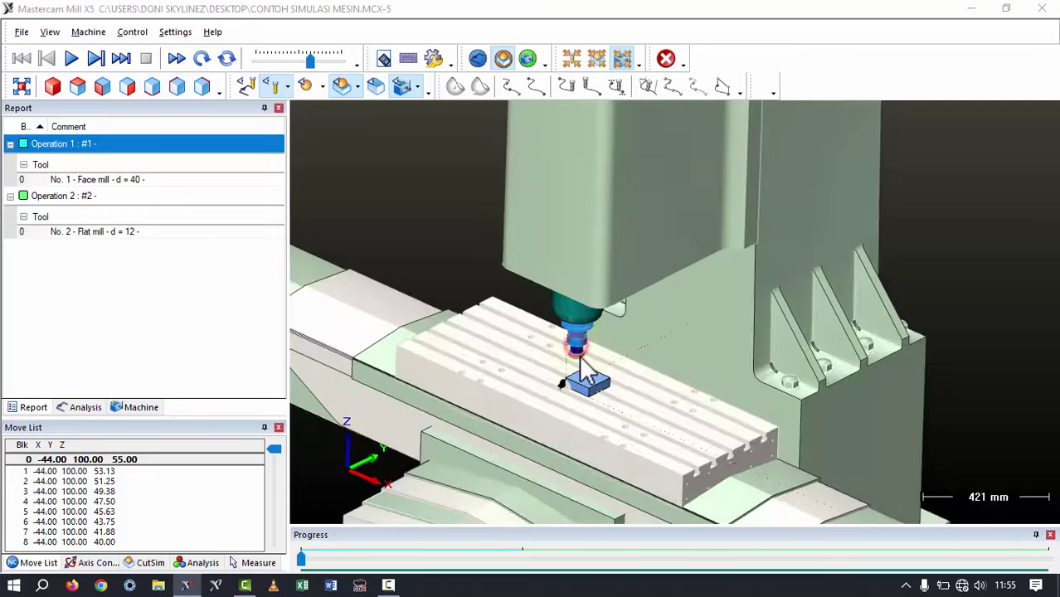
scroll(579, 352, "down", 3)
scroll(572, 365, "up", 5)
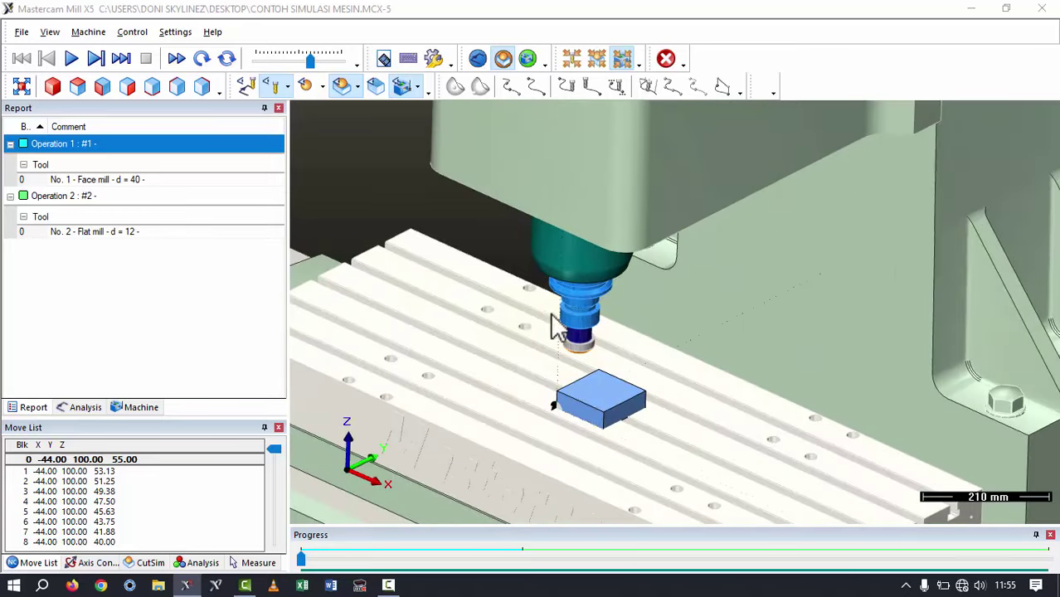
scroll(561, 338, "down", 1)
scroll(539, 332, "up", 5)
scroll(584, 301, "down", 3)
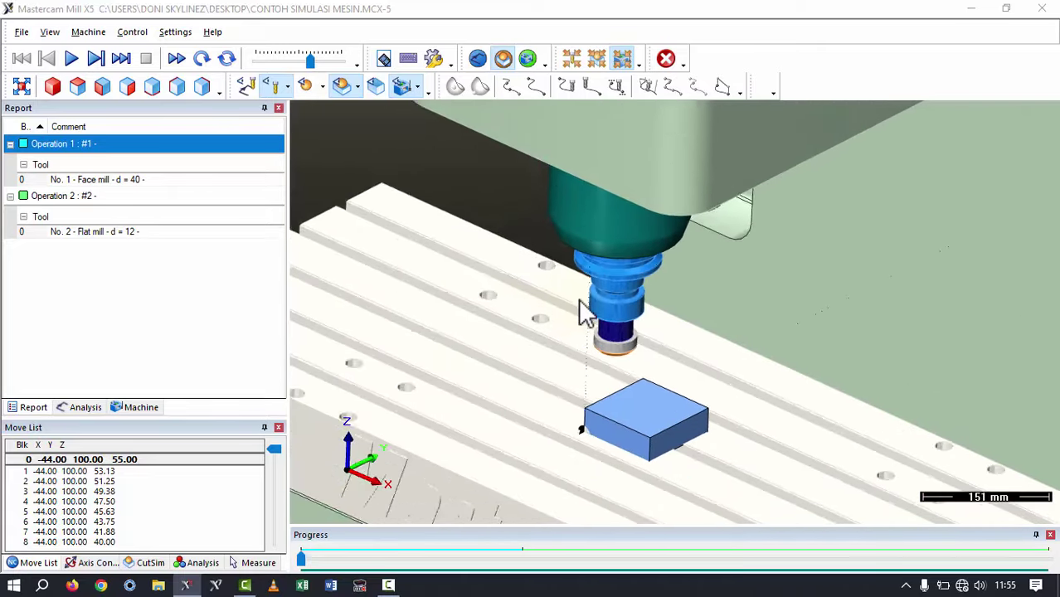
scroll(584, 309, "down", 1)
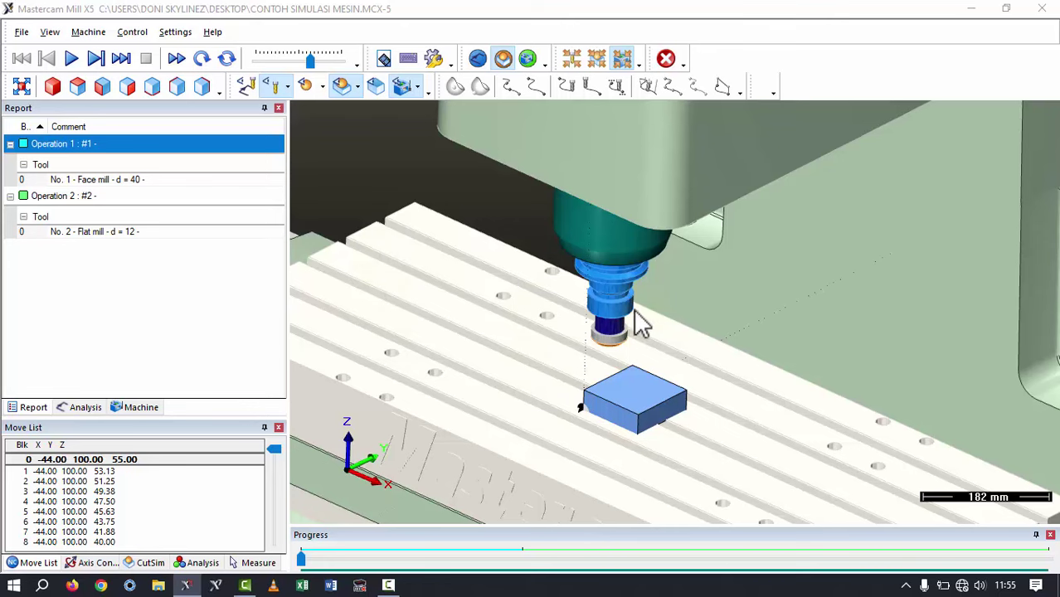
scroll(651, 415, "down", 3)
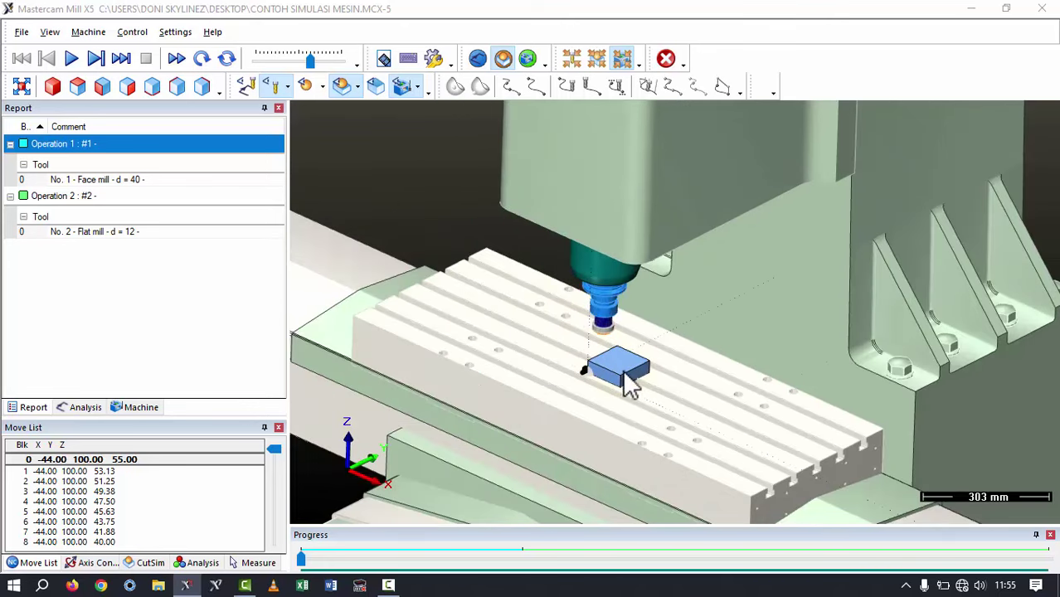
scroll(628, 384, "up", 3)
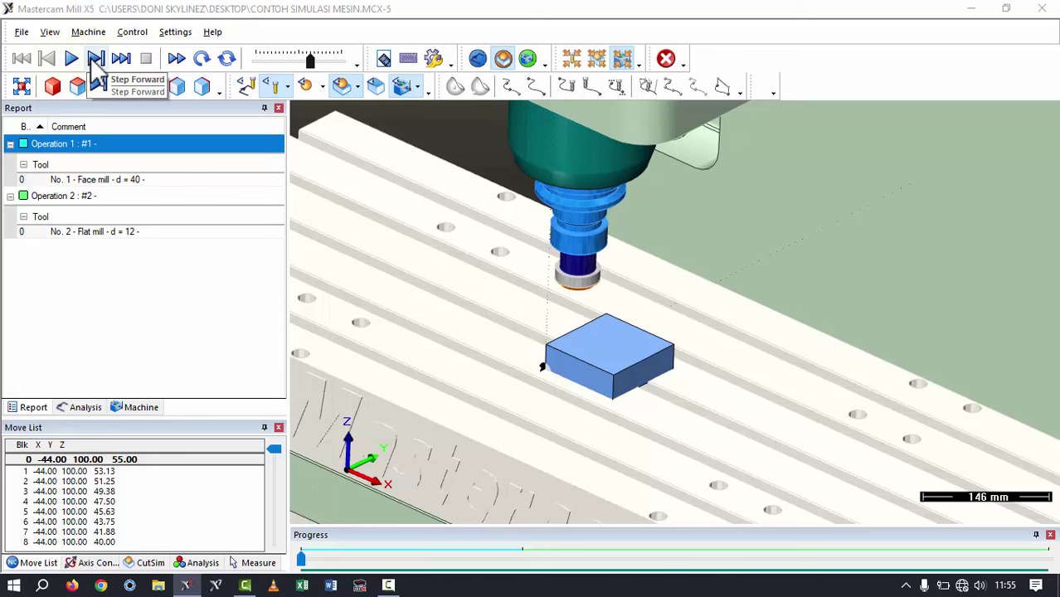
left_click(65, 91)
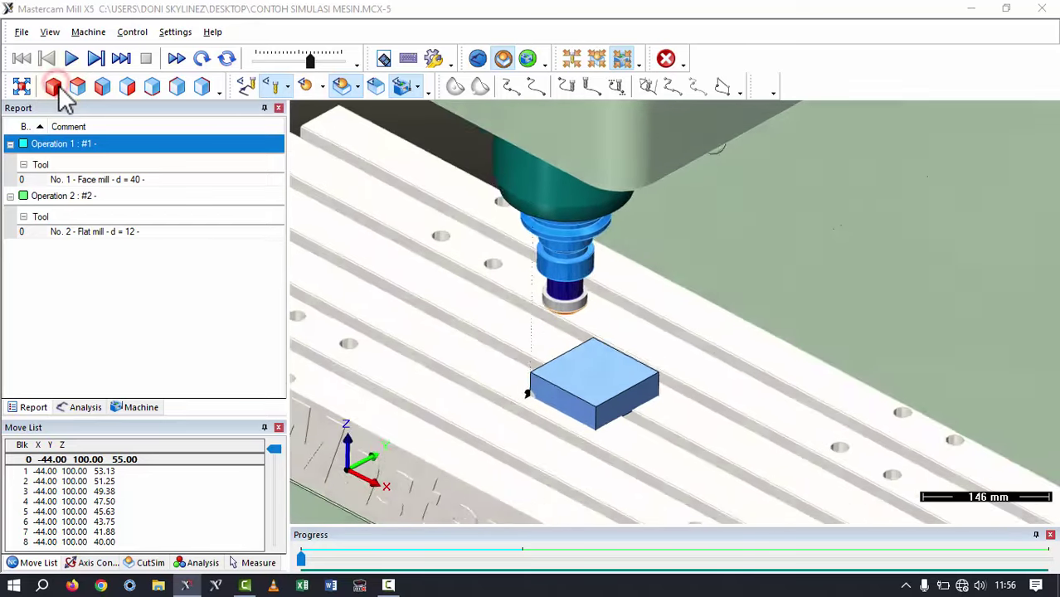
left_click(78, 88)
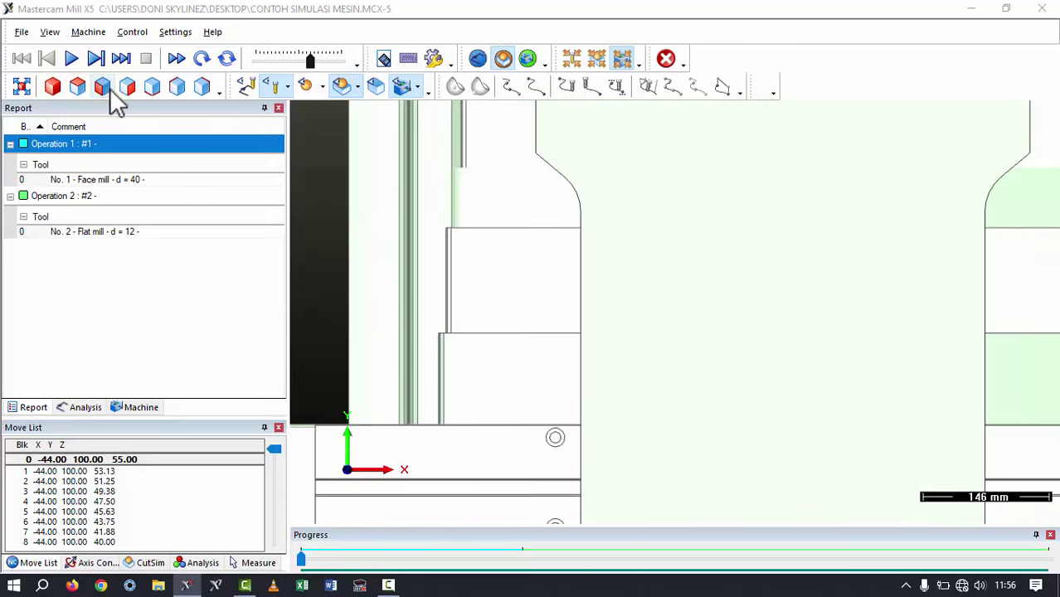
left_click(103, 88)
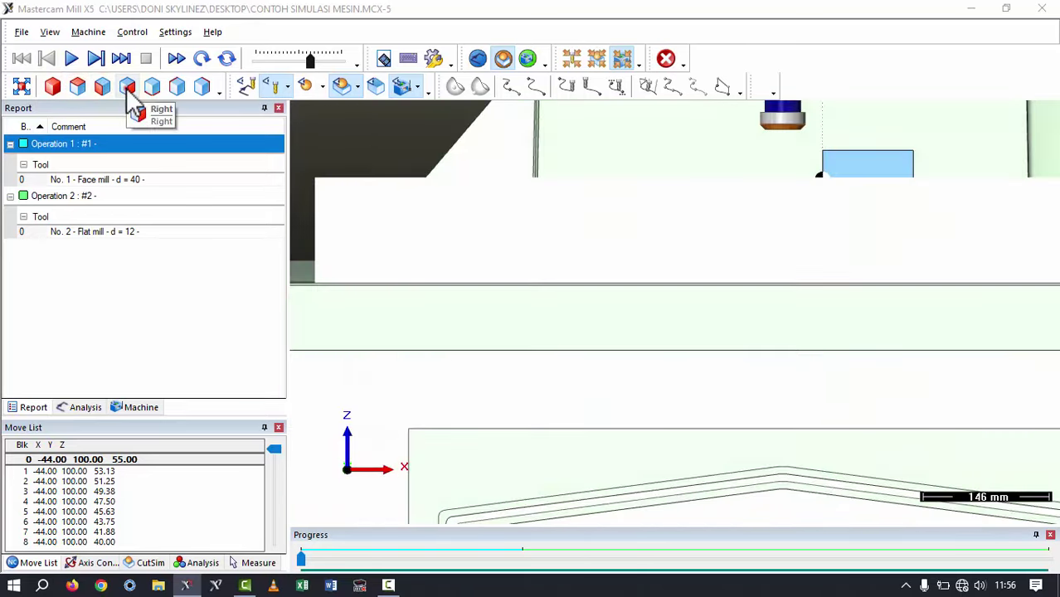
left_click(54, 88)
left_click(54, 88)
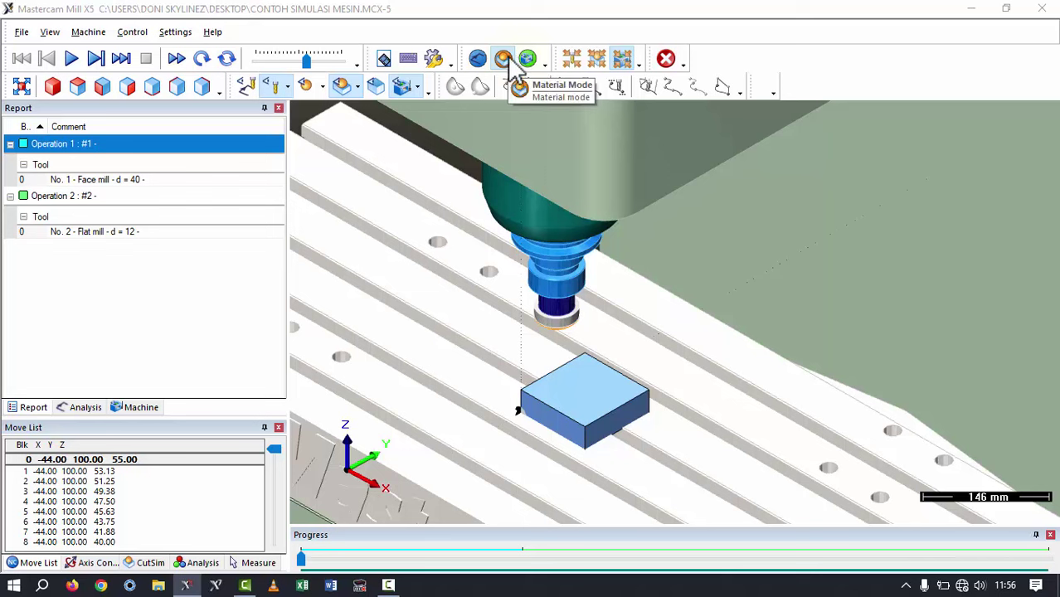
left_click(505, 60)
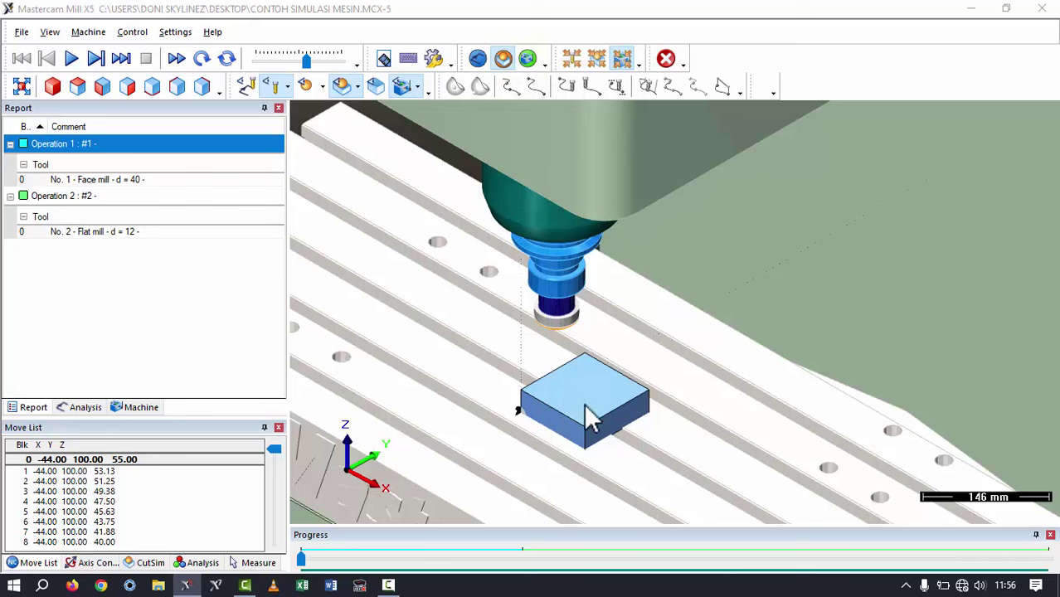
scroll(608, 474, "up", 1)
scroll(609, 477, "up", 1)
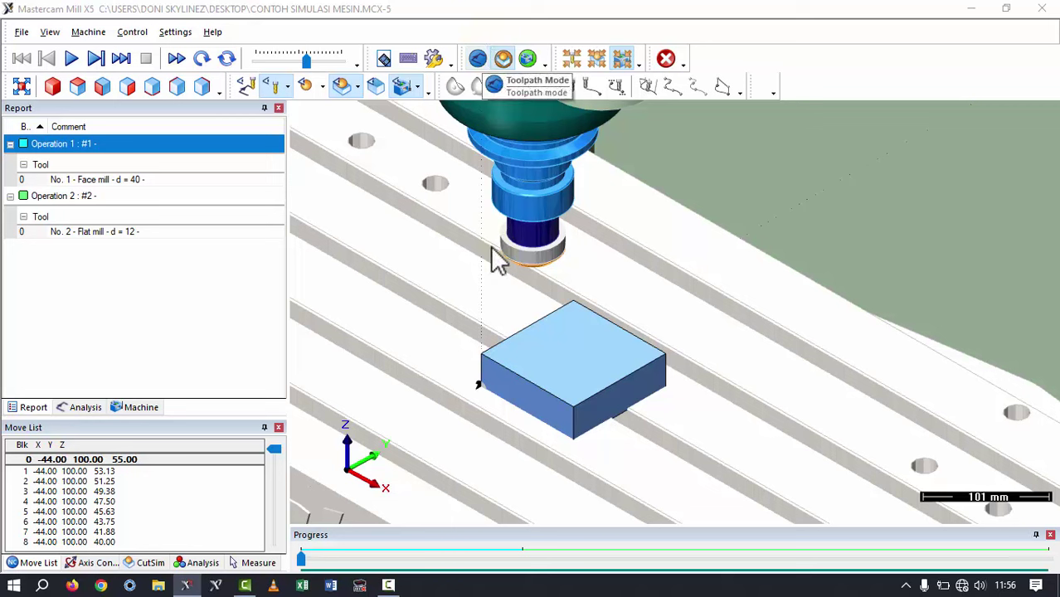
left_click(479, 59)
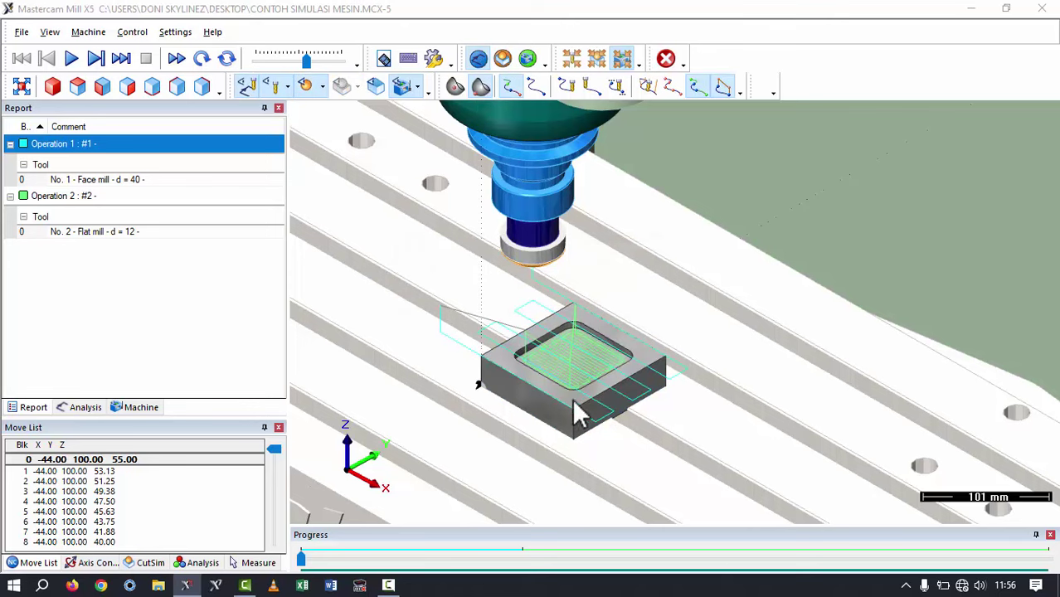
scroll(597, 454, "down", 1)
scroll(597, 456, "up", 3)
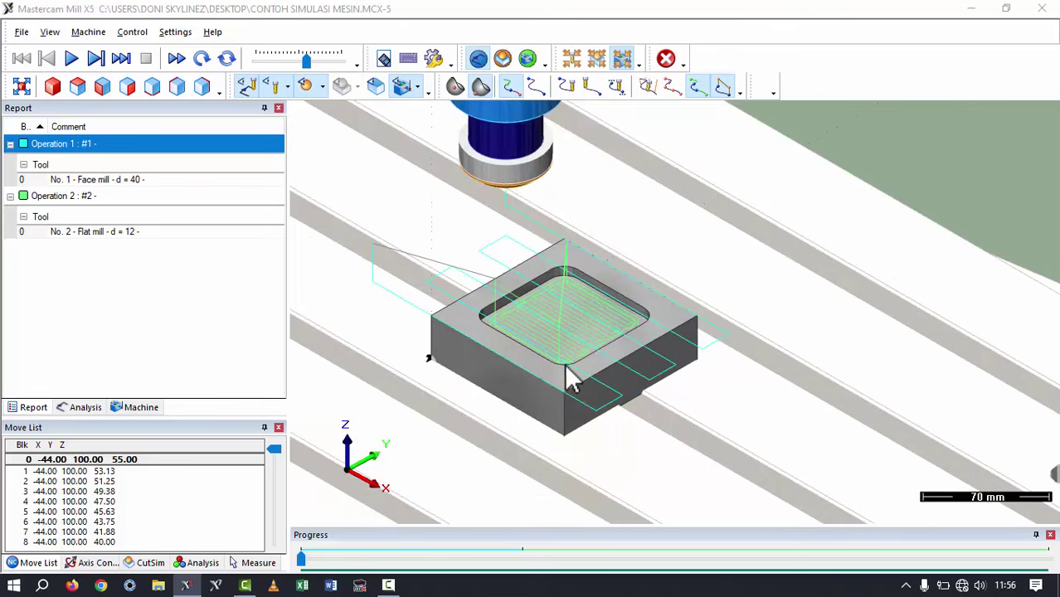
mouse_move(565, 383)
middle_mouse_down()
mouse_move(570, 373)
mouse_move(581, 393)
middle_mouse_up()
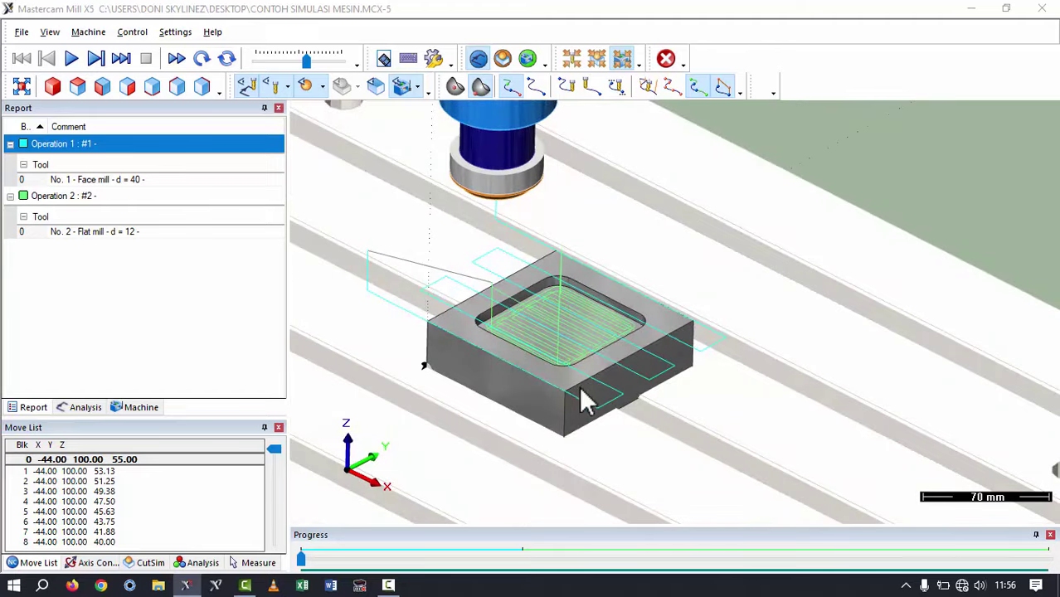
left_click(503, 59)
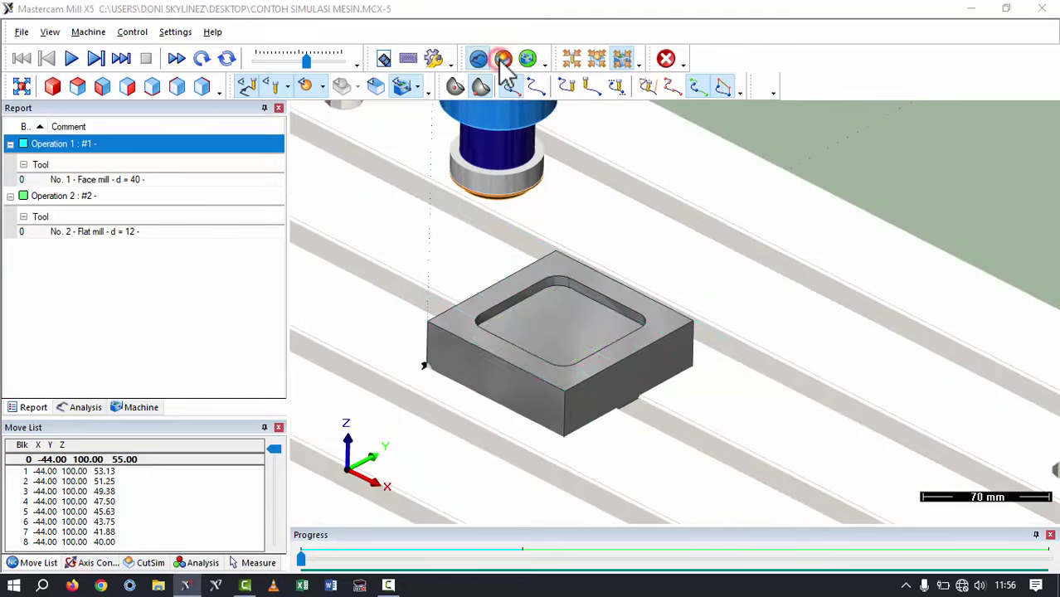
left_click(502, 61)
scroll(694, 319, "up", 2)
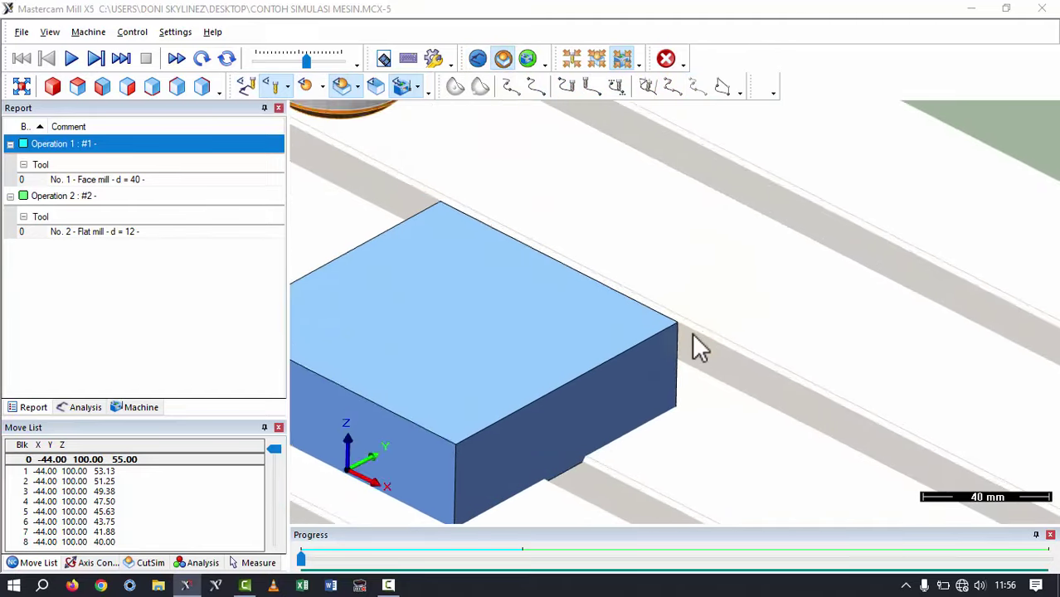
scroll(630, 352, "down", 3)
scroll(539, 356, "down", 2)
scroll(564, 352, "down", 2)
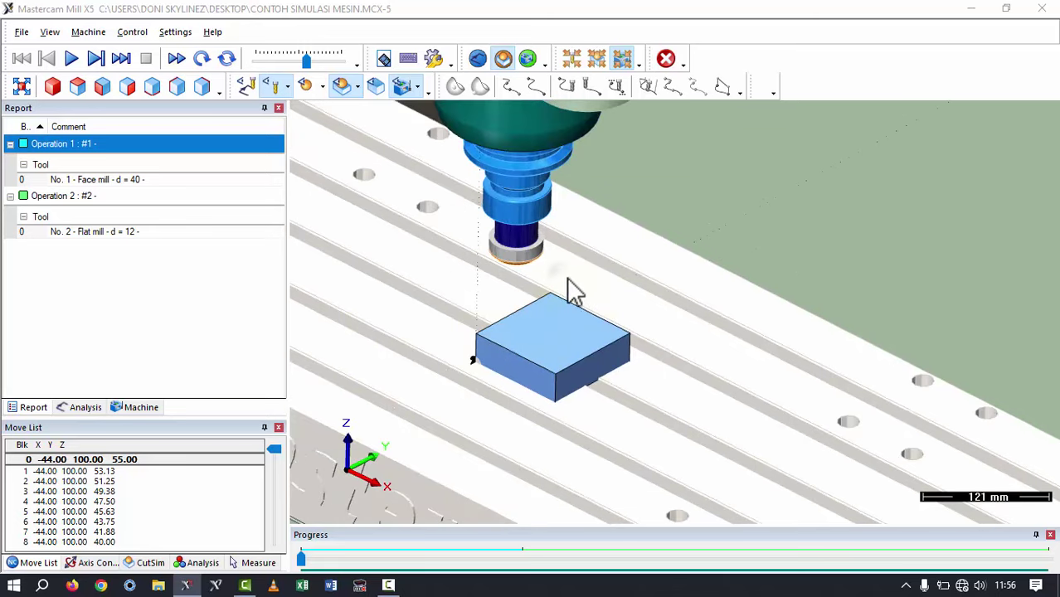
mouse_move(568, 288)
middle_mouse_down()
mouse_move(634, 284)
mouse_move(620, 255)
middle_mouse_up()
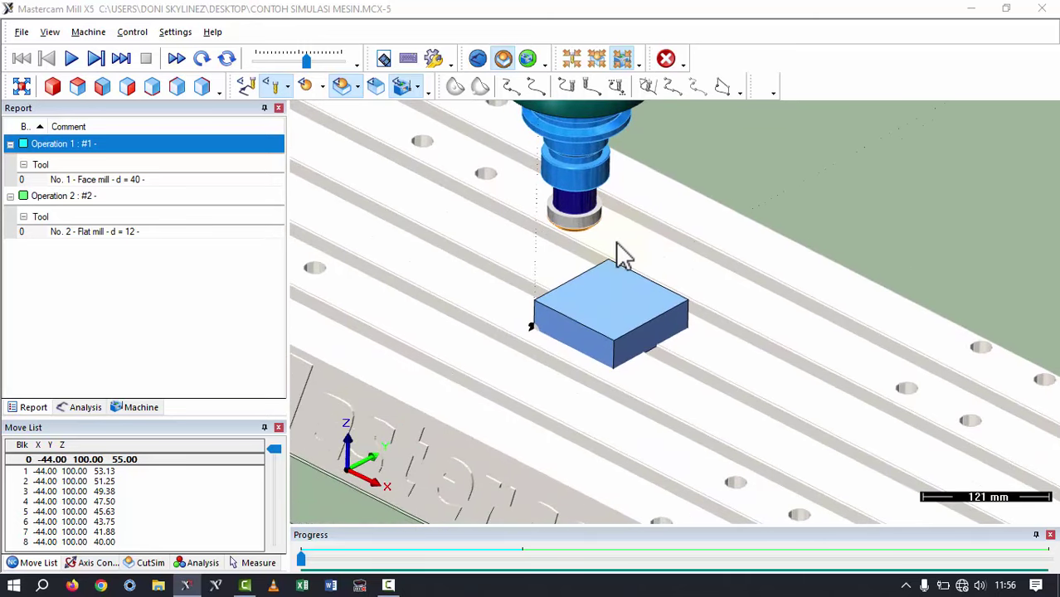
- Play the simulation through the facing pass into the pocket cut, following the tool with zoom and pan
left_click(71, 58)
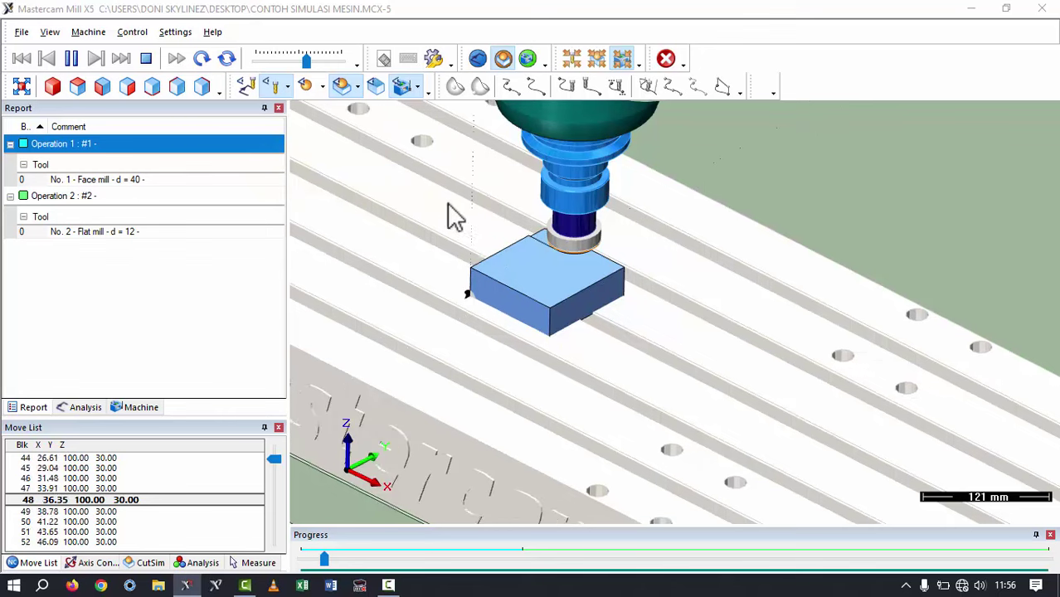
scroll(498, 226, "down", 1)
scroll(497, 227, "up", 5)
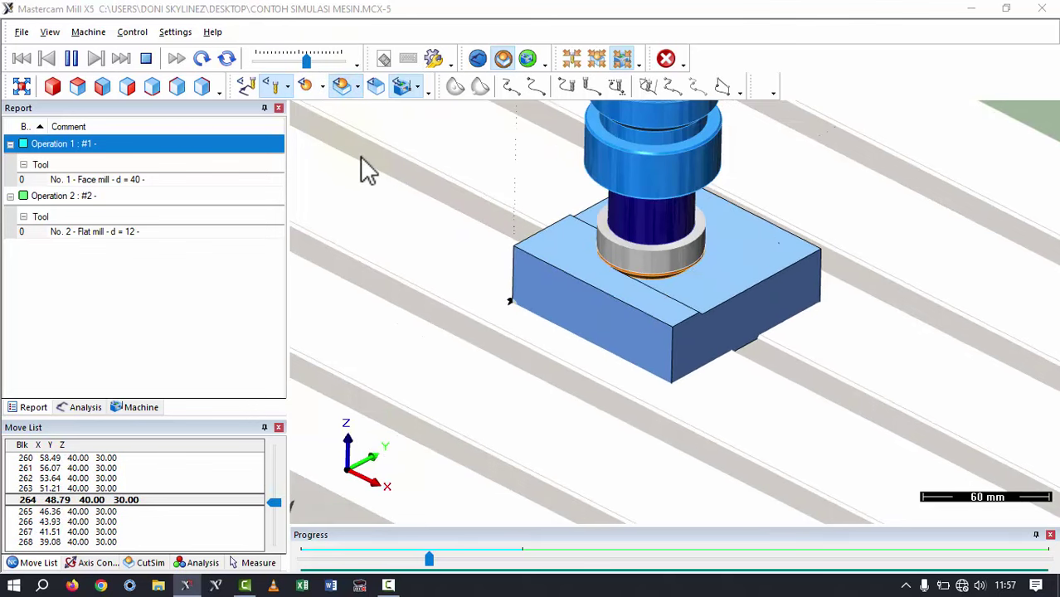
scroll(737, 263, "up", 2)
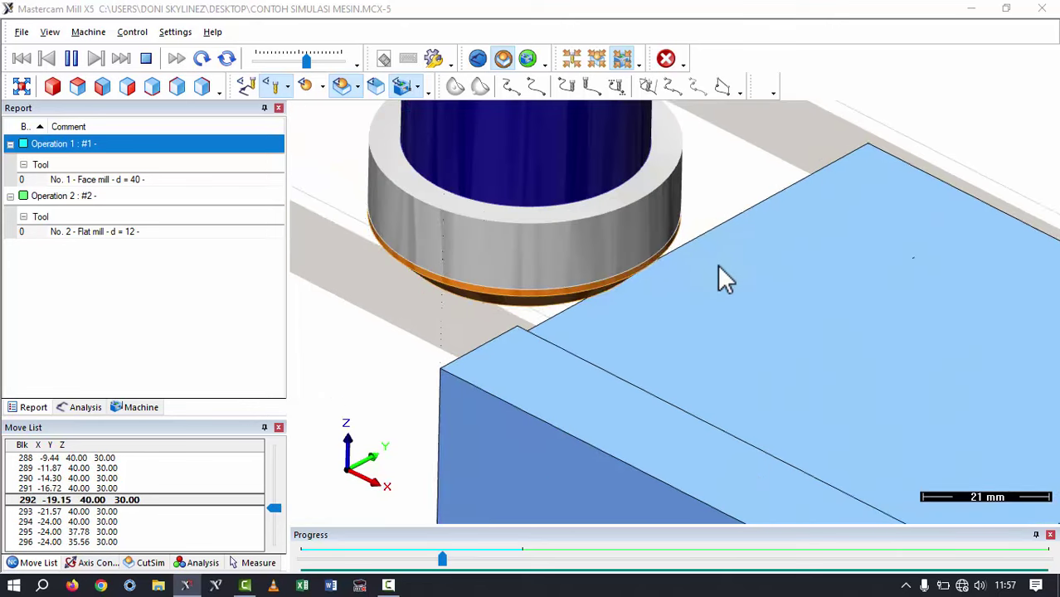
scroll(718, 277, "down", 3)
scroll(717, 277, "down", 2)
scroll(603, 277, "down", 2)
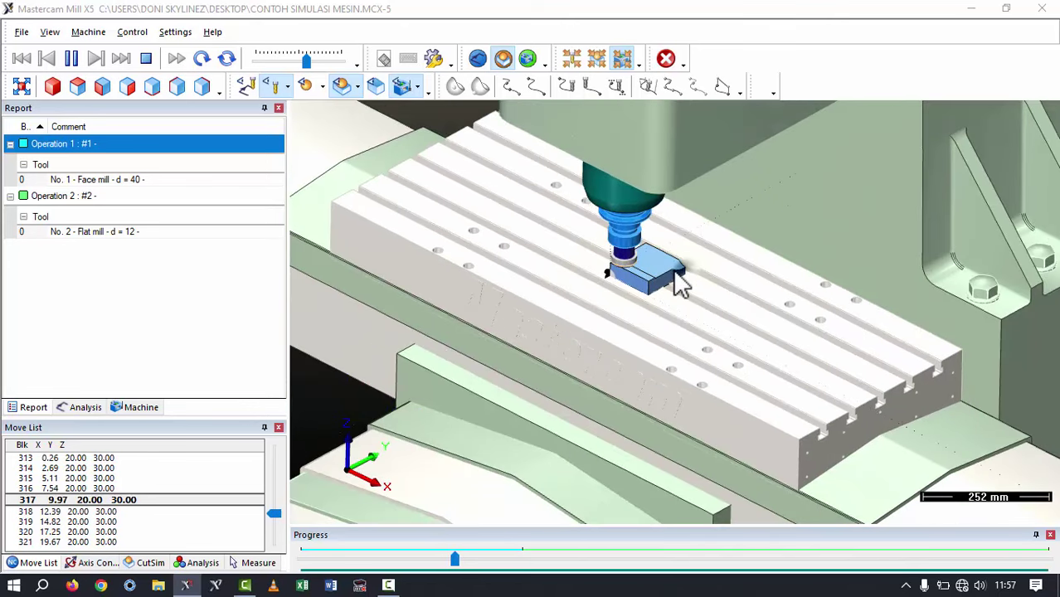
middle_click_drag(681, 285, 664, 282)
scroll(618, 296, "up", 1)
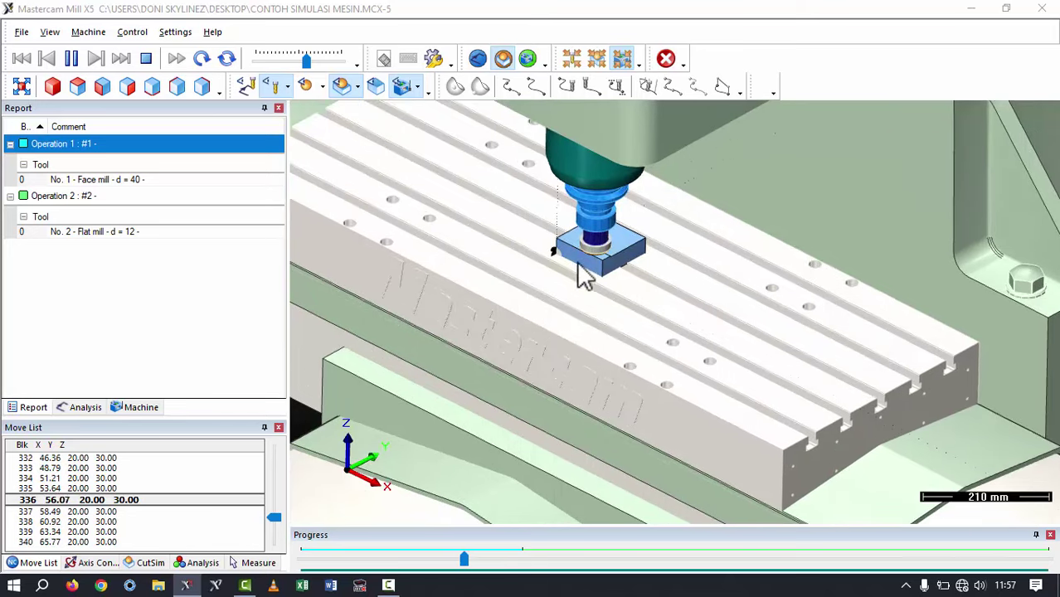
scroll(576, 261, "up", 3)
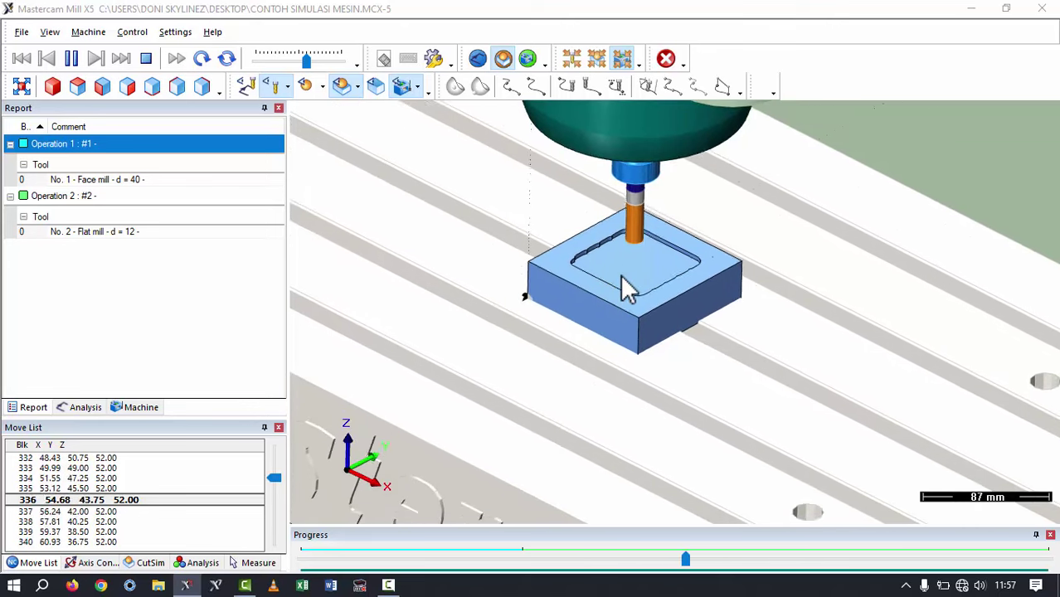
- Zoom and tilt the view on the machine table while the pocket pass runs to block 1084
scroll(614, 306, "down", 1)
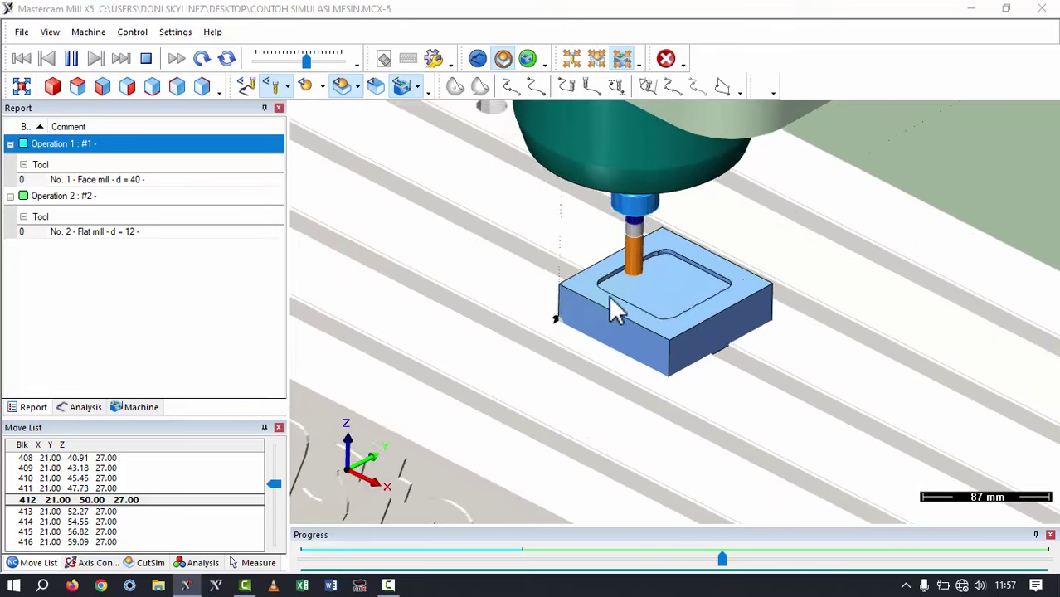
scroll(610, 302, "up", 2)
scroll(611, 303, "down", 2)
scroll(612, 309, "down", 2)
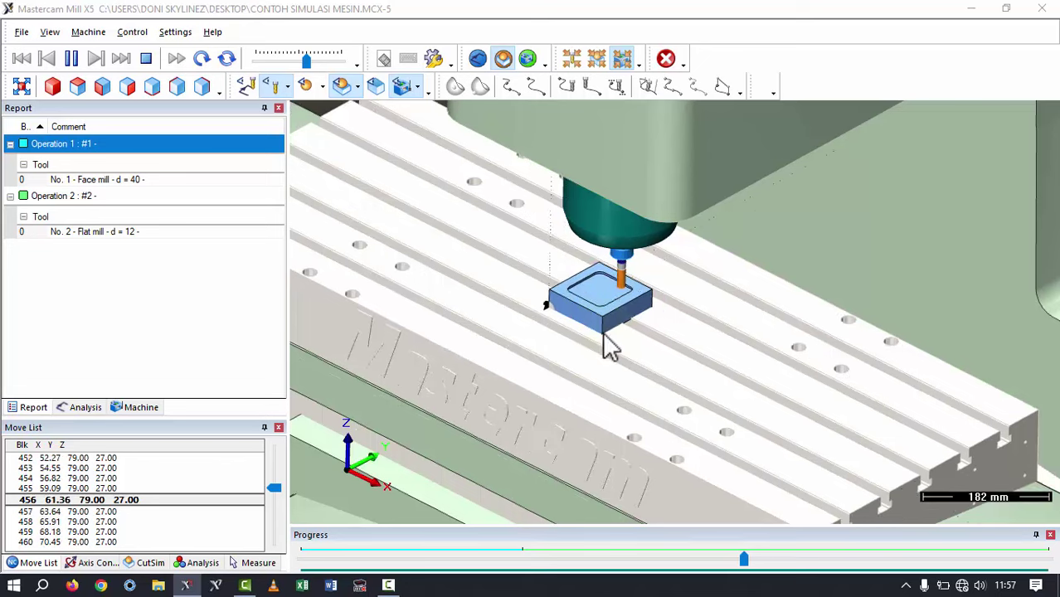
middle_click_drag(611, 303, 605, 321)
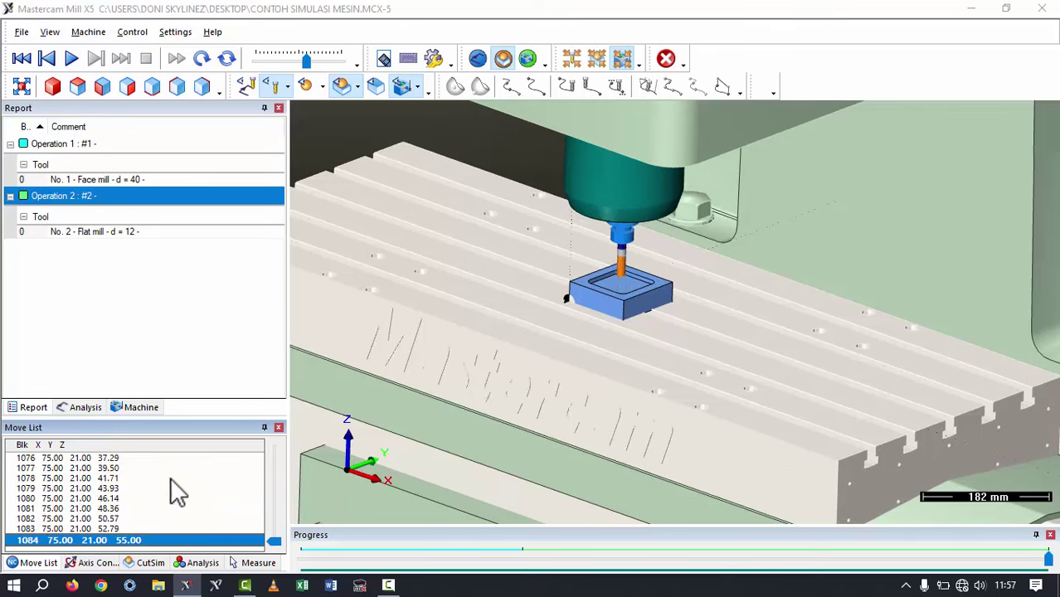
- Zoom in and rotate to centre the view on the finished pocketed block
scroll(606, 339, "up", 2)
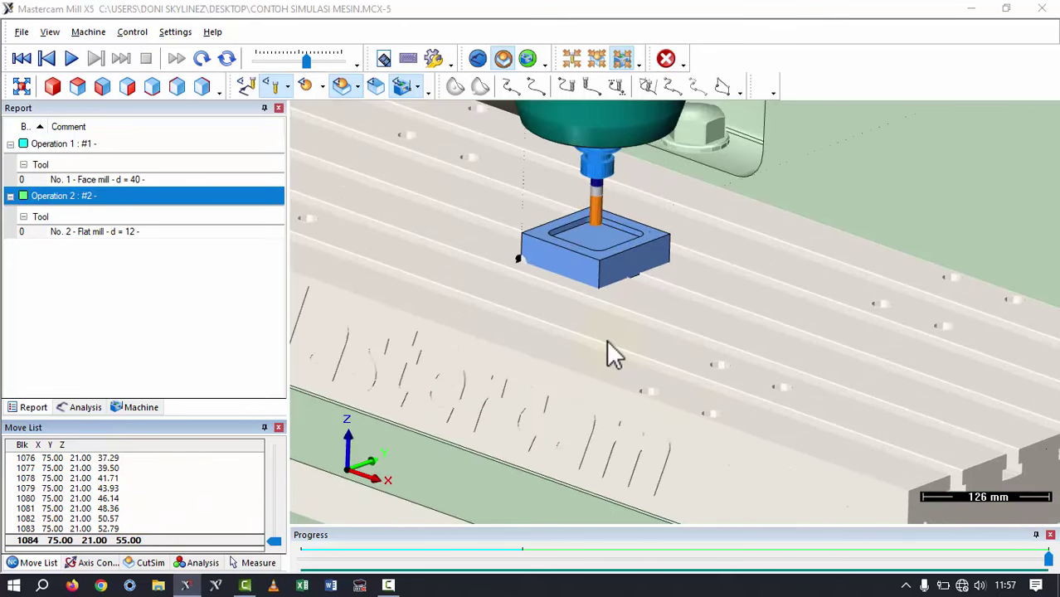
scroll(603, 335, "down", 4)
middle_click_drag(563, 293, 589, 336)
scroll(616, 370, "down", 1)
scroll(616, 369, "up", 1)
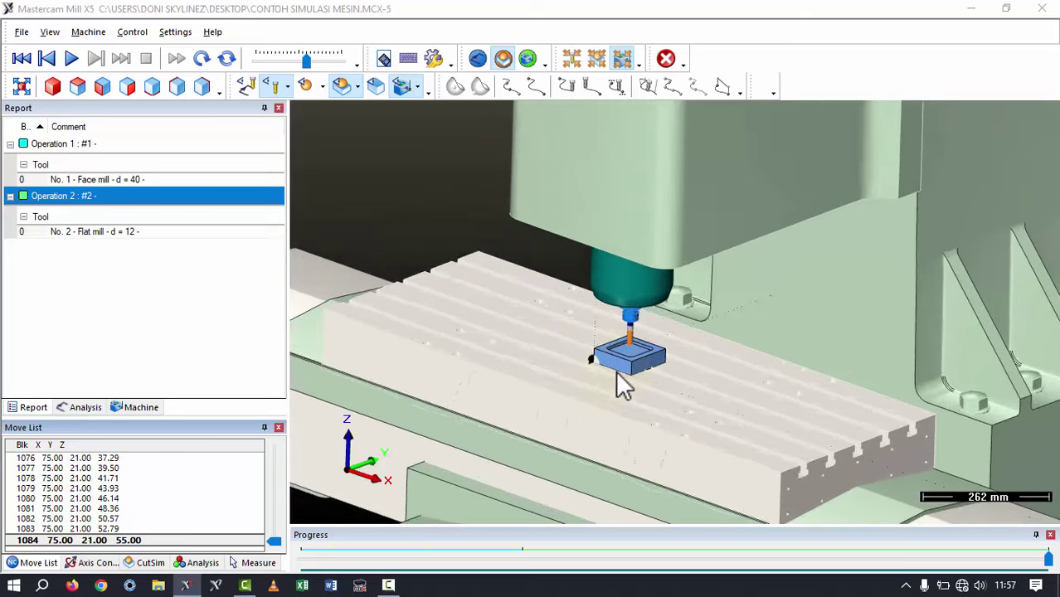
scroll(616, 370, "up", 8)
scroll(638, 361, "down", 2)
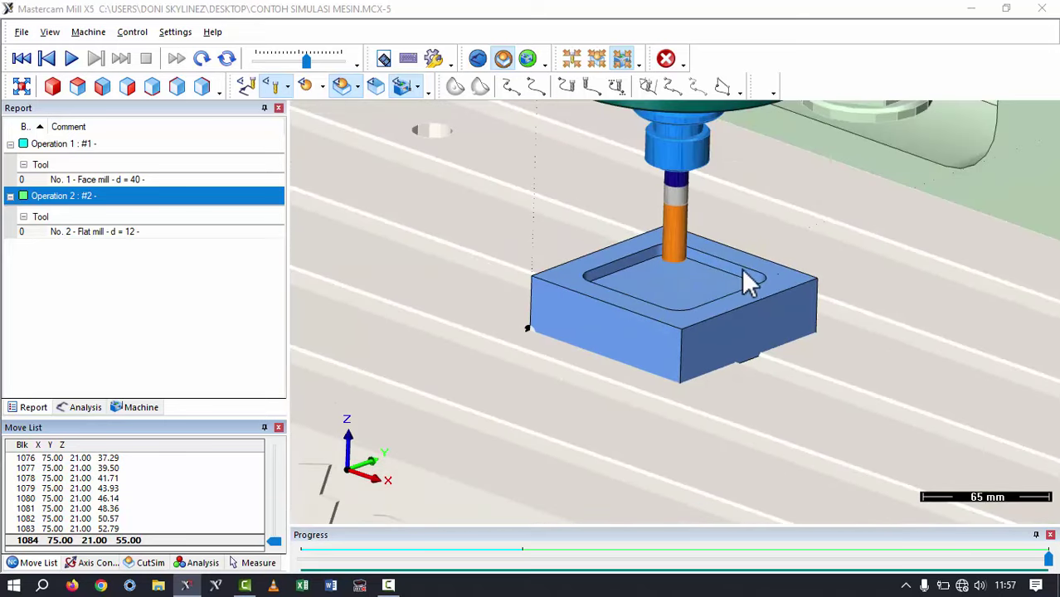
middle_click_drag(712, 290, 627, 330)
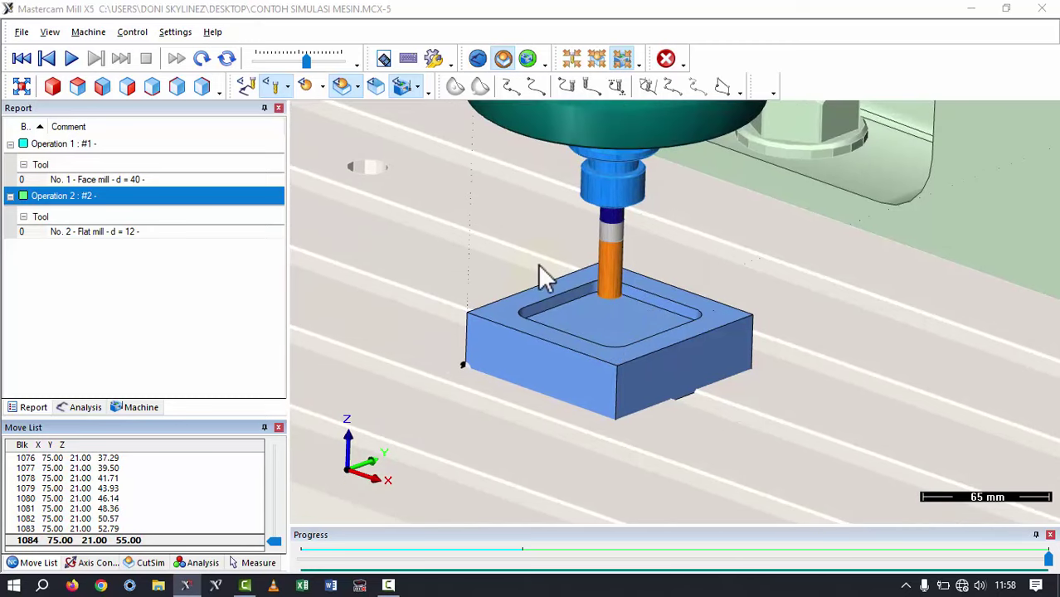
- Zoom out and pan until the whole vertical machining centre sits in view
scroll(547, 259, "up", 7)
scroll(560, 266, "down", 13)
scroll(561, 270, "down", 8)
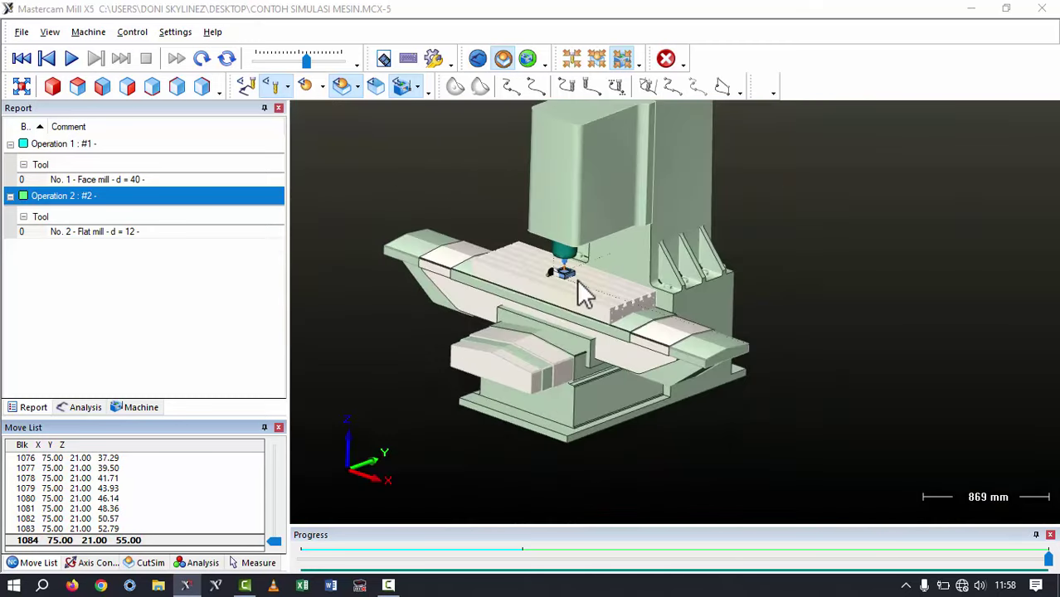
scroll(539, 316, "down", 1)
middle_click_drag(556, 338, 613, 328)
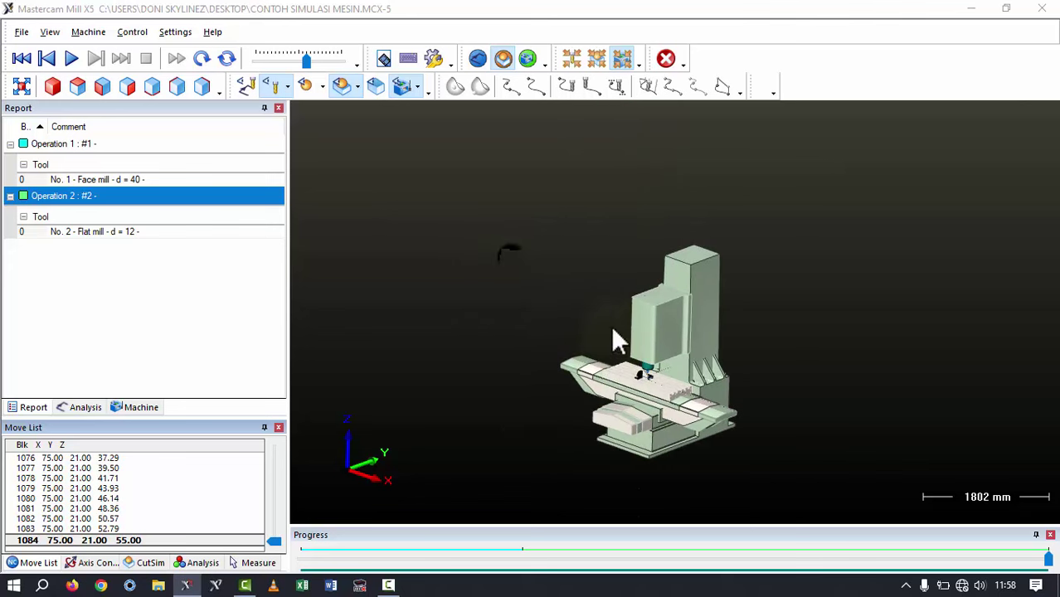
scroll(636, 327, "up", 2)
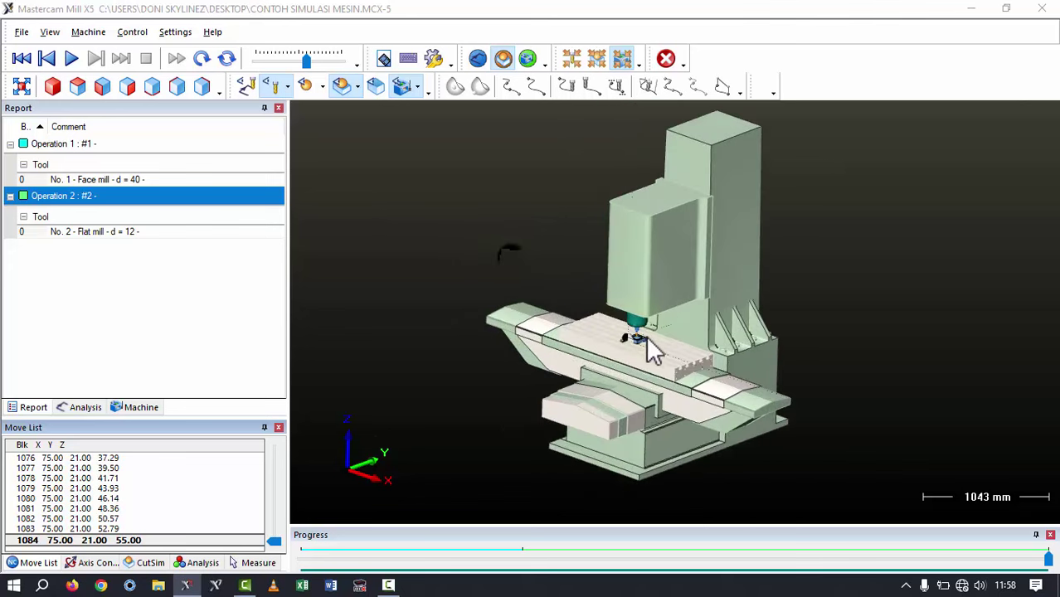
- Bring up the machine component tree beside the simulation view
left_click(141, 407)
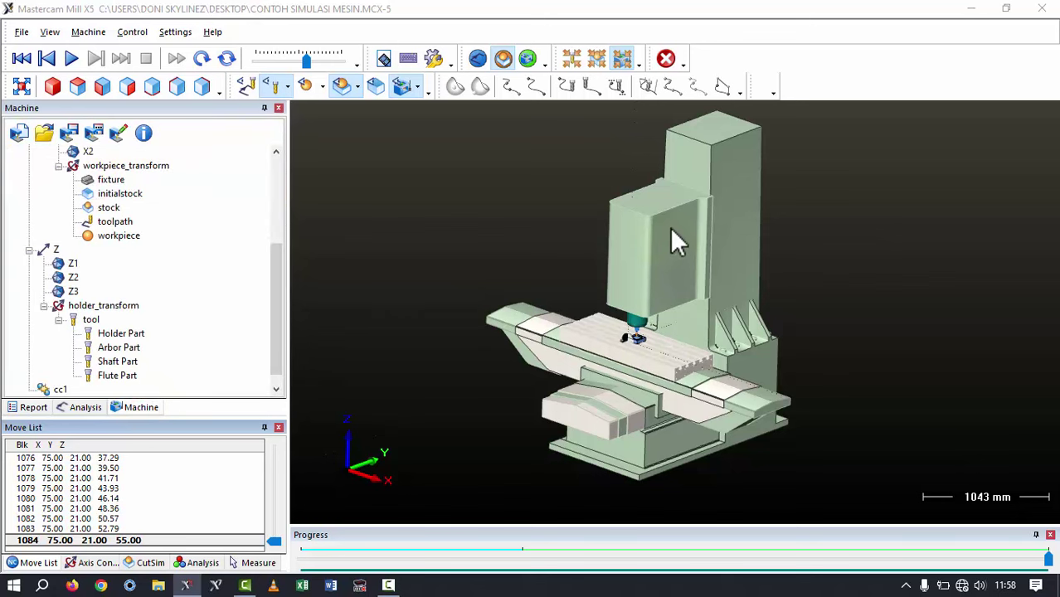
scroll(677, 250, "up", 2)
scroll(663, 252, "down", 1)
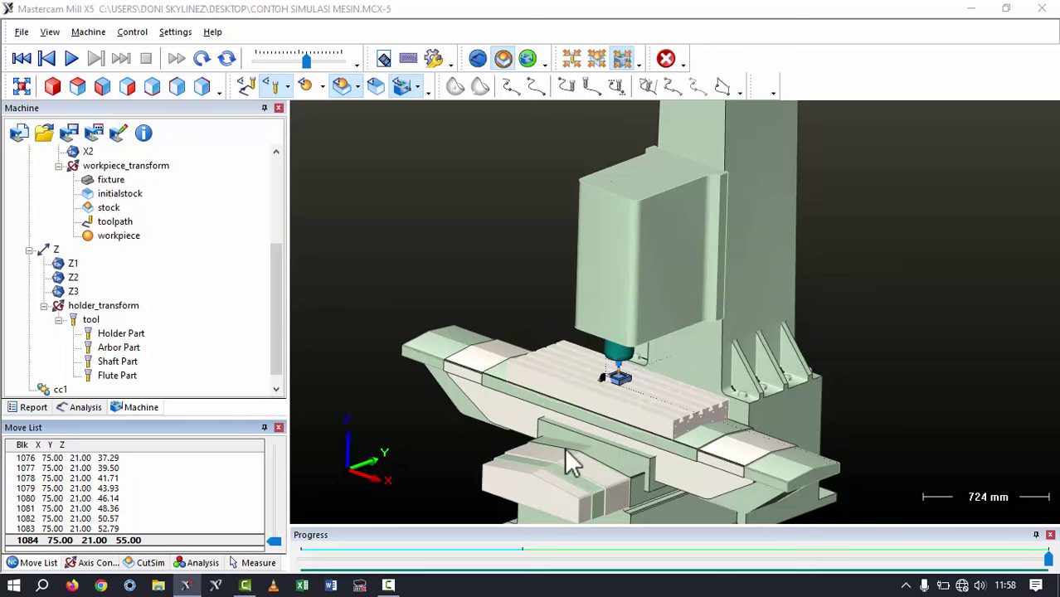
scroll(525, 307, "up", 1)
scroll(510, 322, "down", 2)
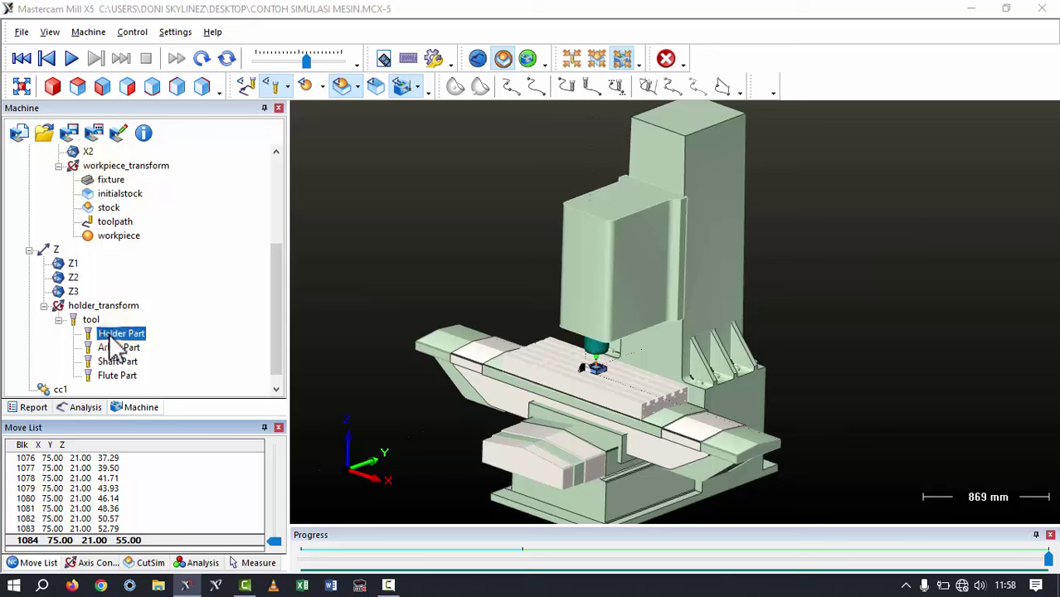
- Hide the tool's Holder Part, restore it, and zoom in on the tool
right_click(109, 339)
left_click(150, 347)
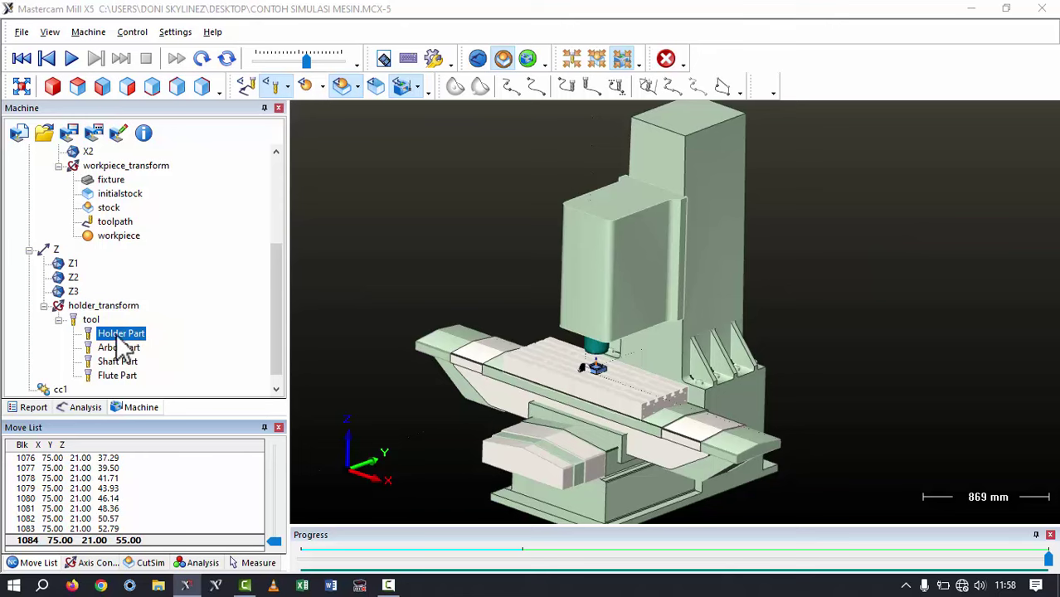
right_click(109, 335)
left_click(146, 340)
scroll(604, 378, "up", 6)
scroll(647, 358, "up", 1)
scroll(687, 355, "up", 1)
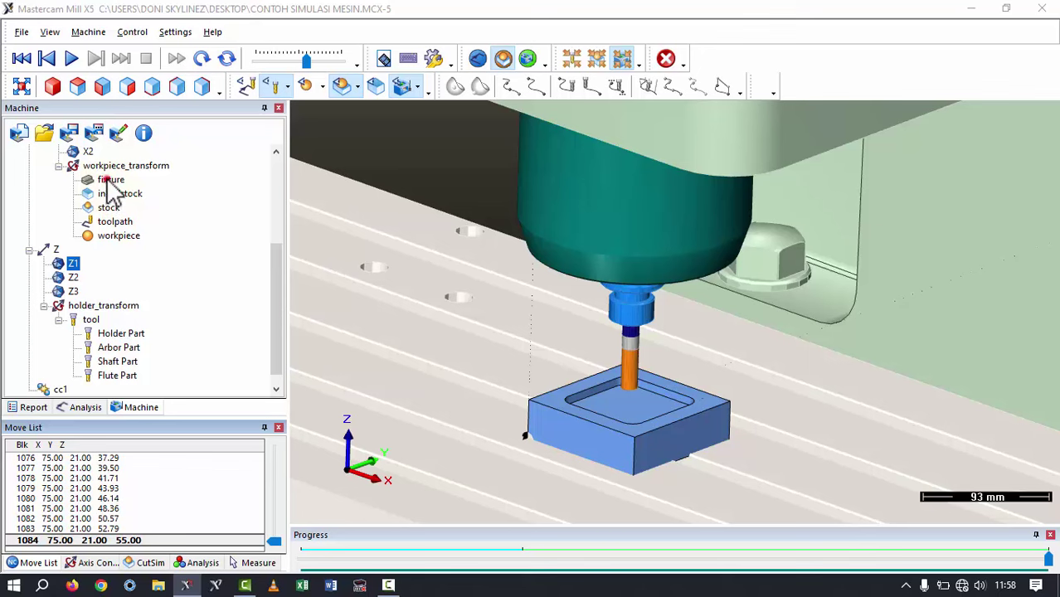
- Select mh_BASE1 in the machine tree, hide it, then show it again
scroll(149, 260, "up", 4)
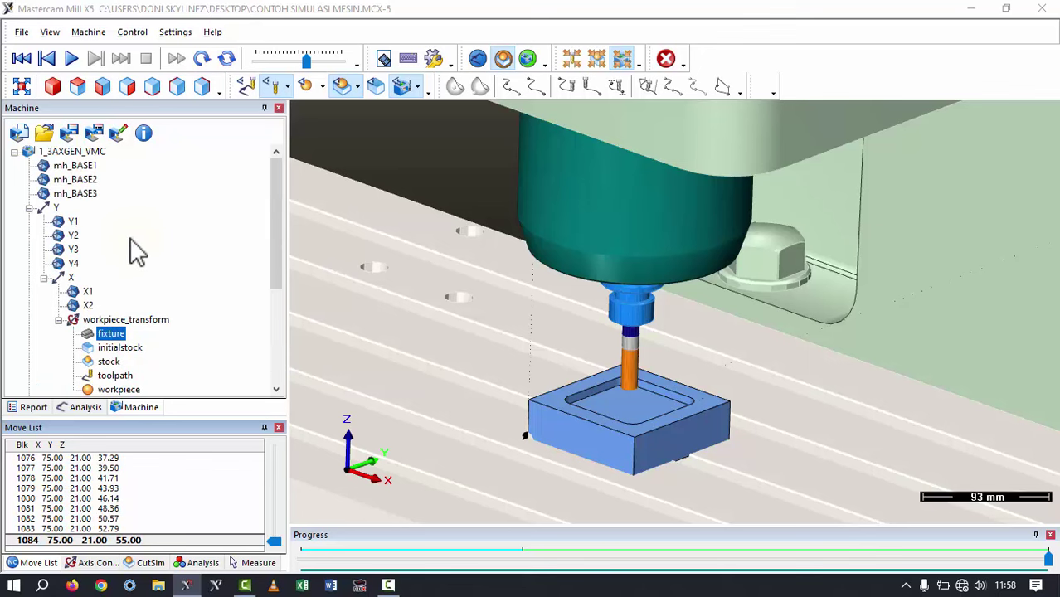
left_click(83, 166)
scroll(504, 277, "up", 2)
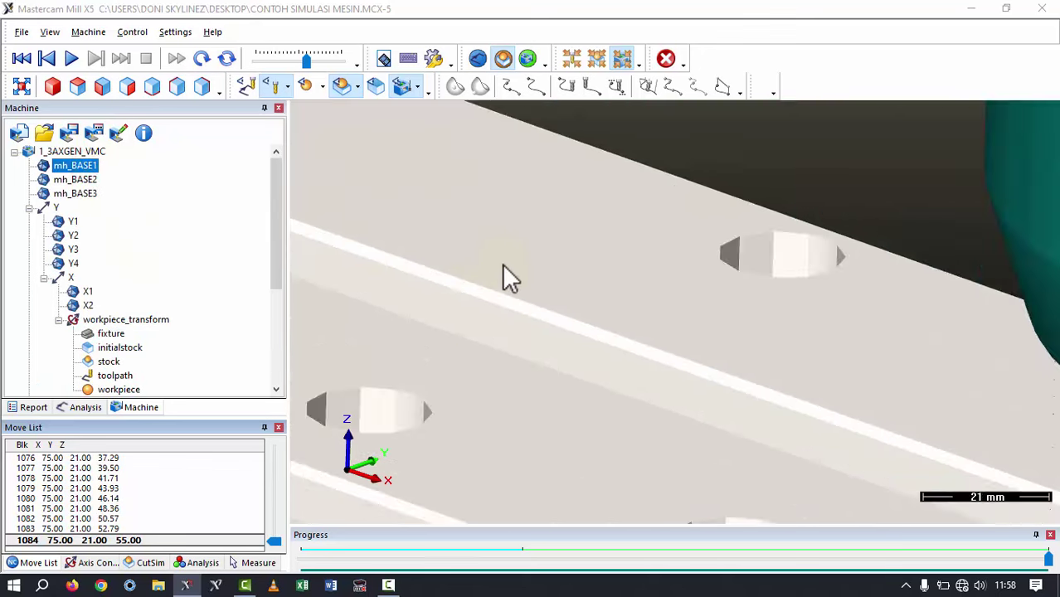
scroll(497, 277, "down", 3)
scroll(497, 274, "down", 5)
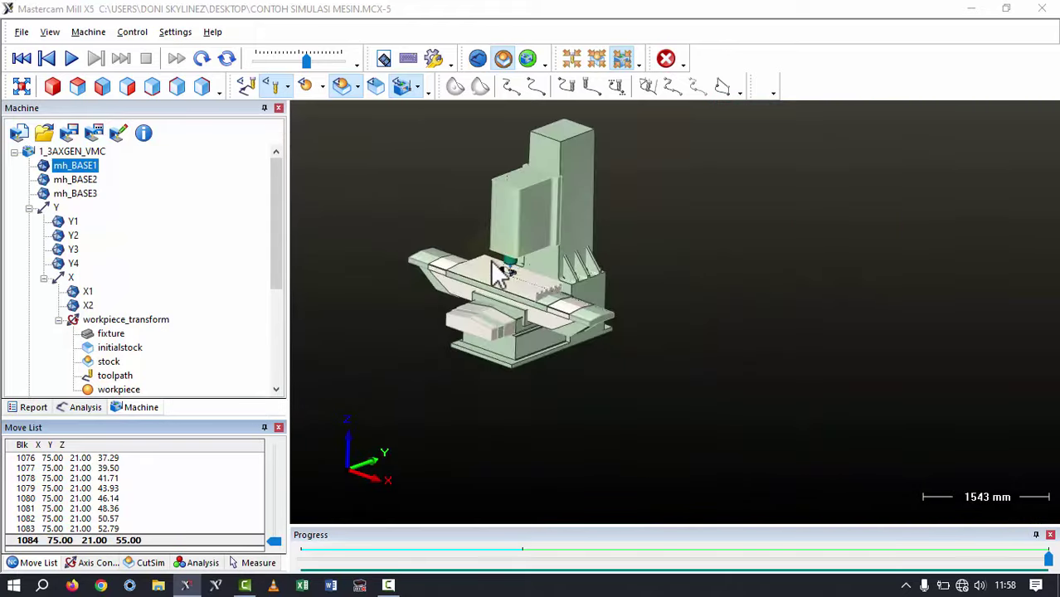
right_click(92, 177)
left_click(116, 176)
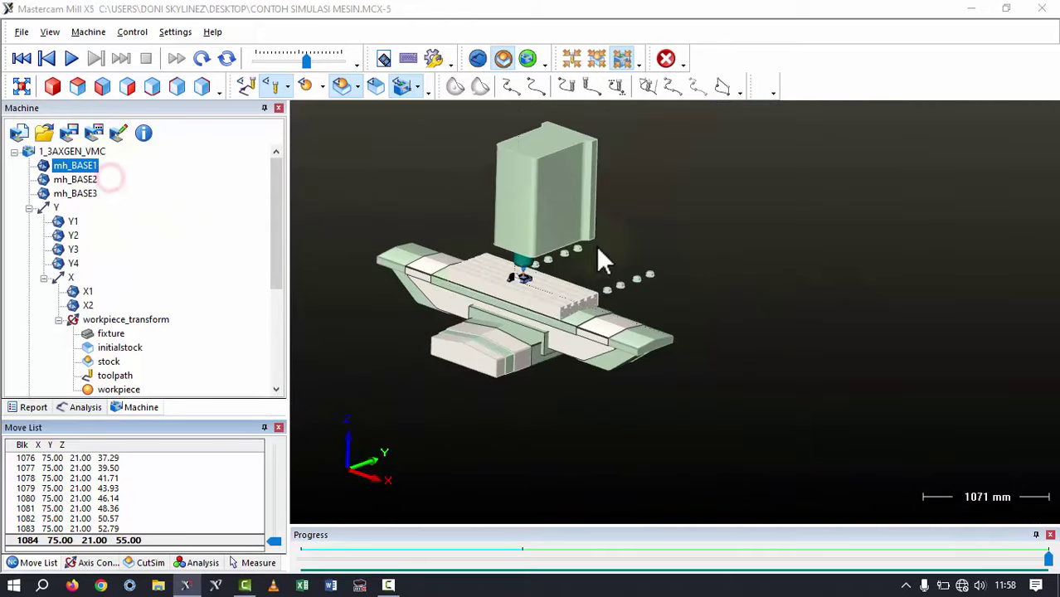
right_click(93, 177)
left_click(116, 173)
- Pan, orbit and zoom to view the whole machine from several angles
scroll(653, 378, "up", 5)
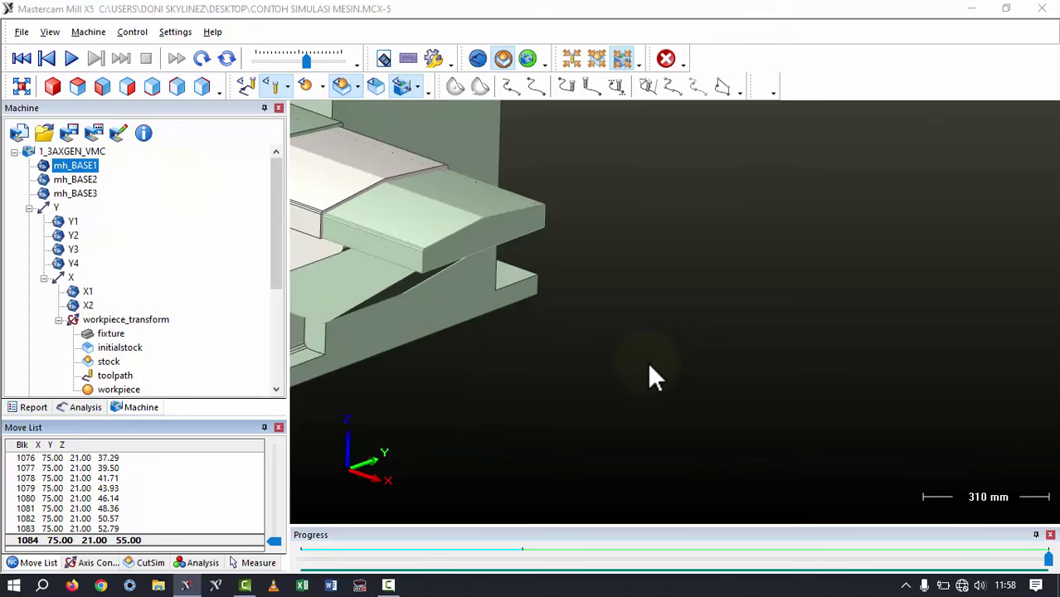
scroll(614, 357, "down", 4)
middle_click_drag(586, 339, 639, 379)
scroll(637, 394, "up", 2)
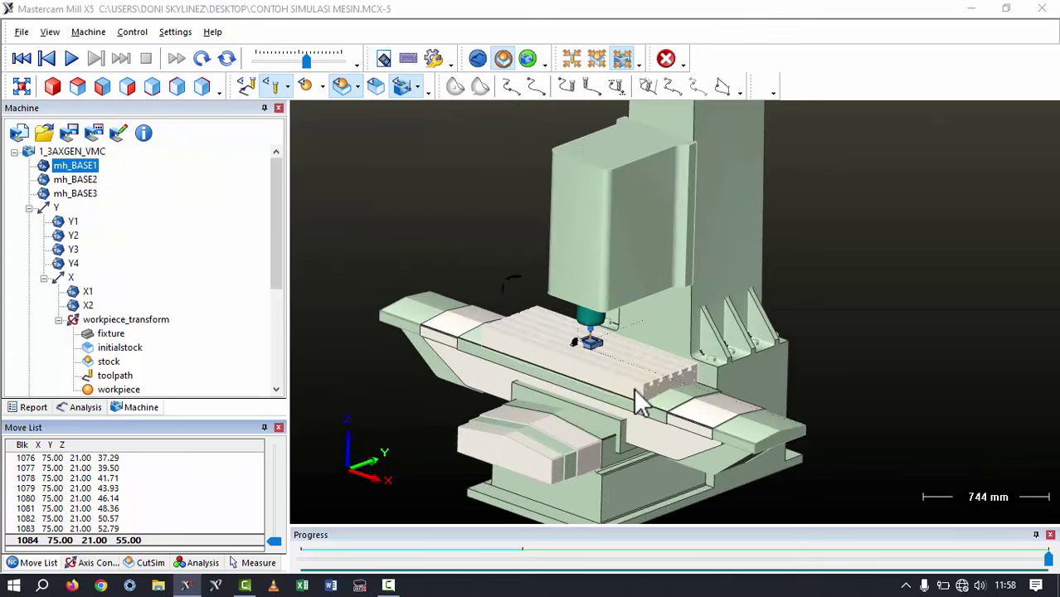
scroll(612, 398, "down", 1)
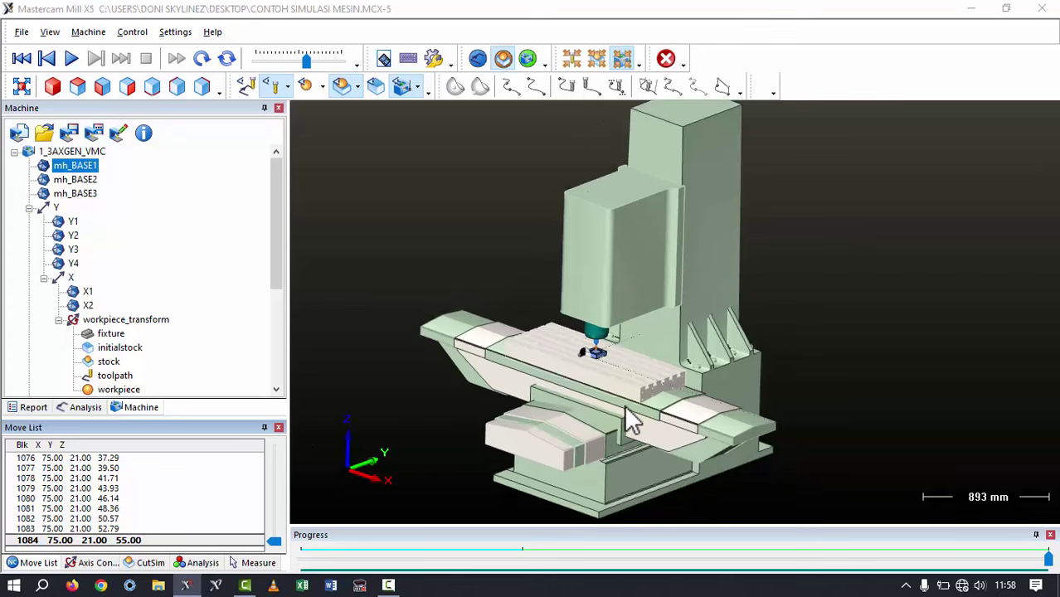
scroll(618, 398, "down", 1)
middle_click_drag(601, 300, 608, 322)
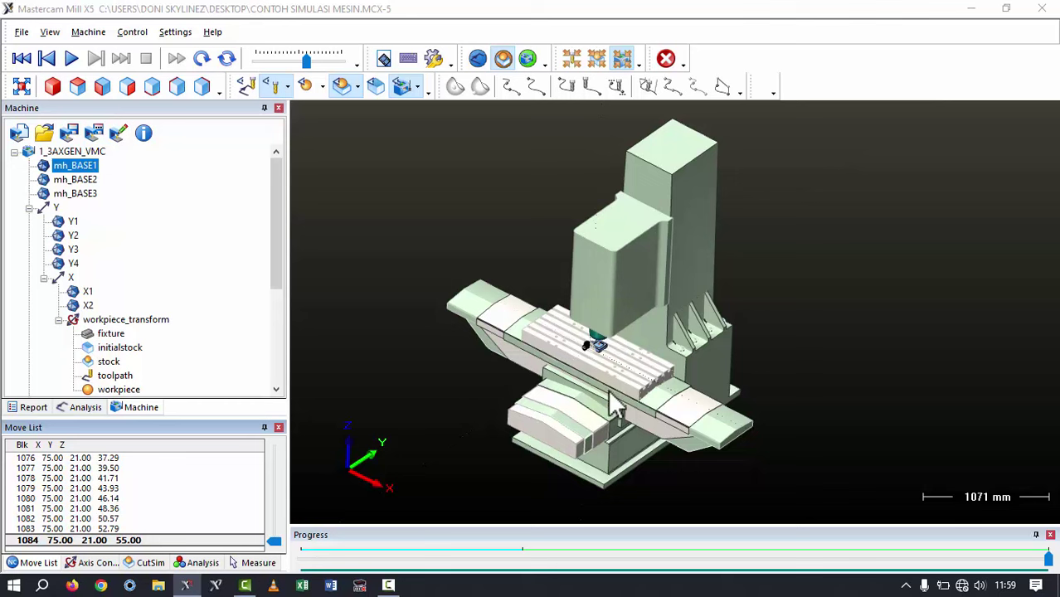
mouse_move(604, 406)
middle_mouse_down()
mouse_move(606, 385)
mouse_move(669, 407)
mouse_move(729, 395)
mouse_move(589, 397)
middle_mouse_up()
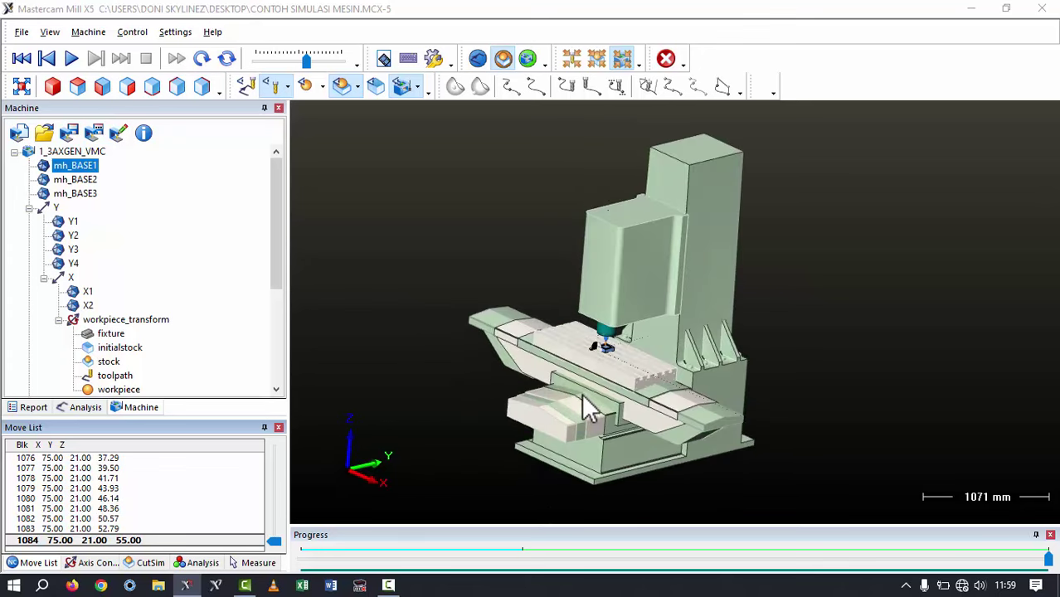
scroll(582, 400, "up", 2)
scroll(586, 394, "up", 1)
mouse_move(586, 394)
middle_mouse_down()
mouse_move(596, 336)
mouse_move(594, 381)
mouse_move(613, 321)
middle_mouse_up()
scroll(613, 321, "down", 2)
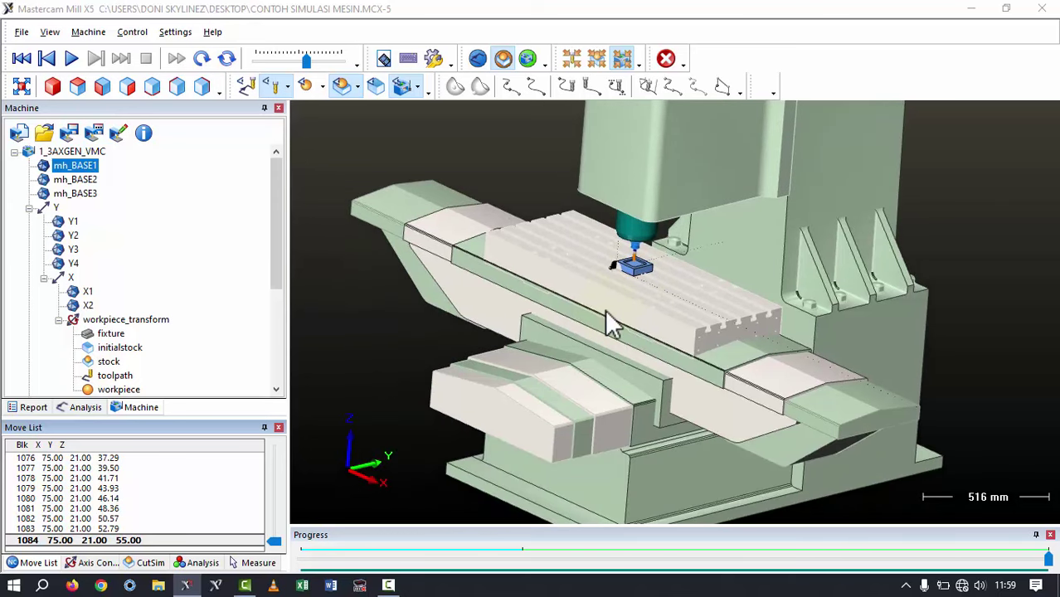